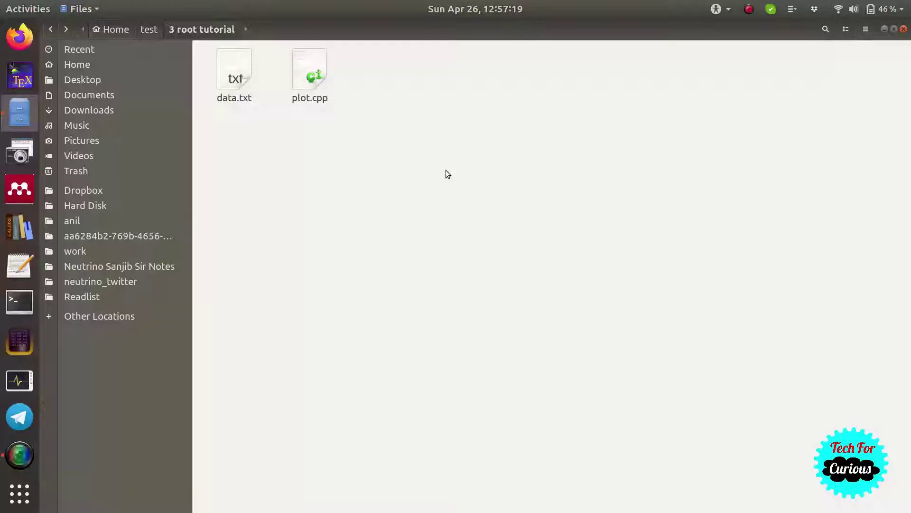
# Open data.txt and plot.cpp in turn, examine the three data columns and the TGraph column format string, and close each file
pyautogui.rightClick(447, 174)
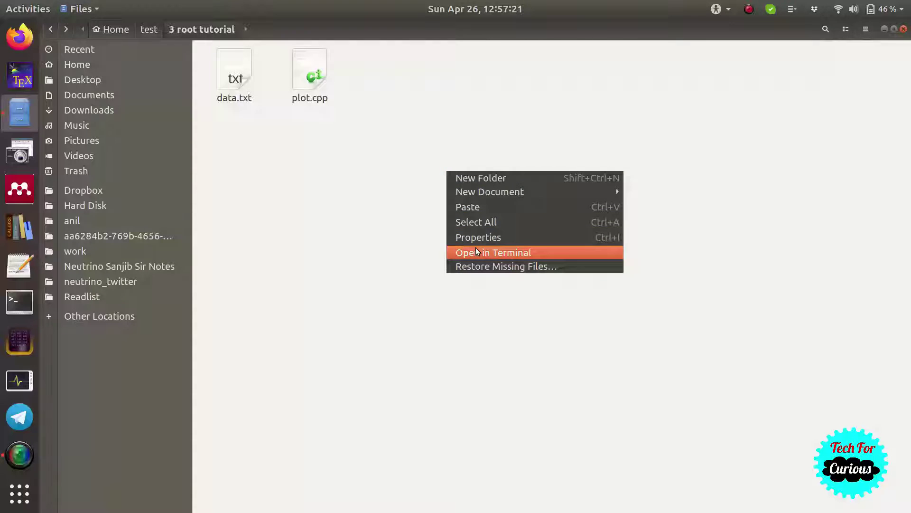
pyautogui.click(379, 200)
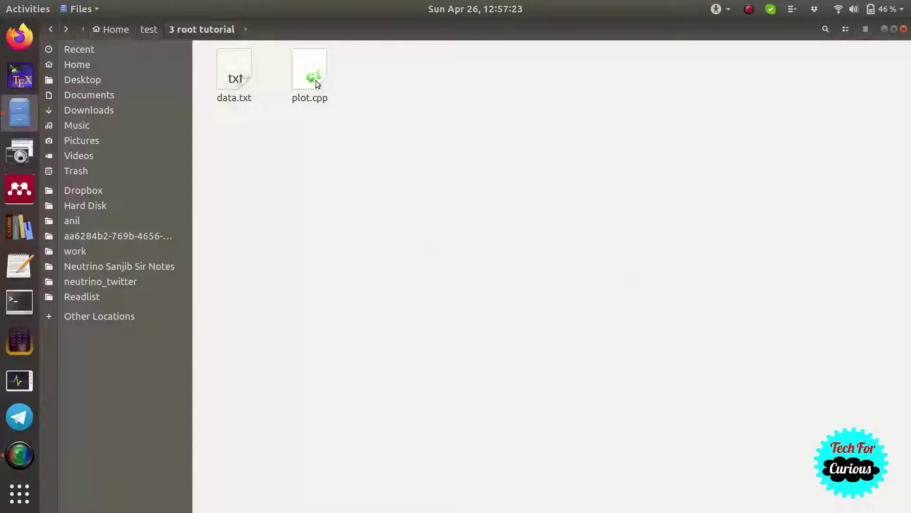
pyautogui.doubleClick(236, 78)
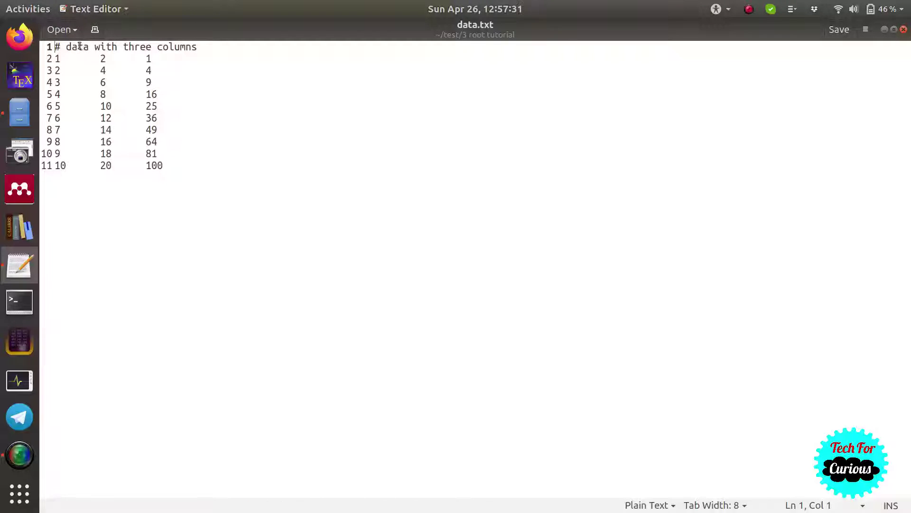
pyautogui.click(904, 30)
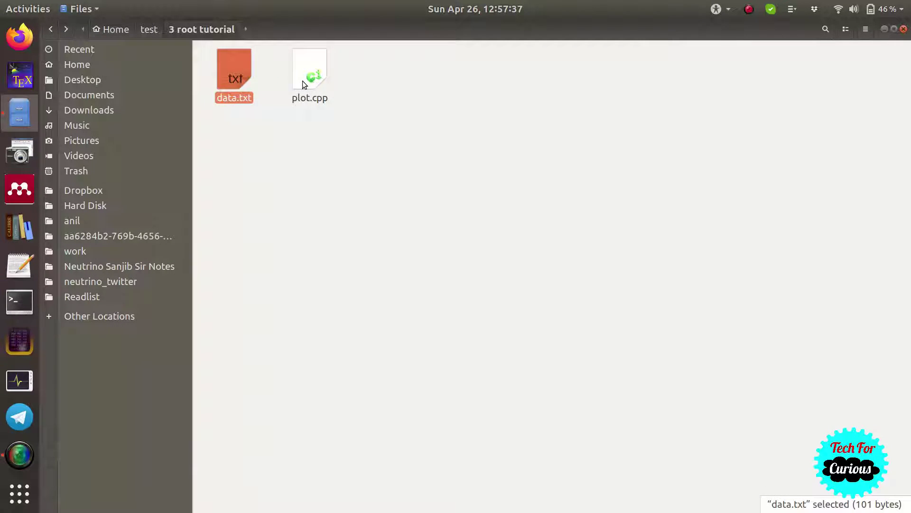
pyautogui.doubleClick(302, 81)
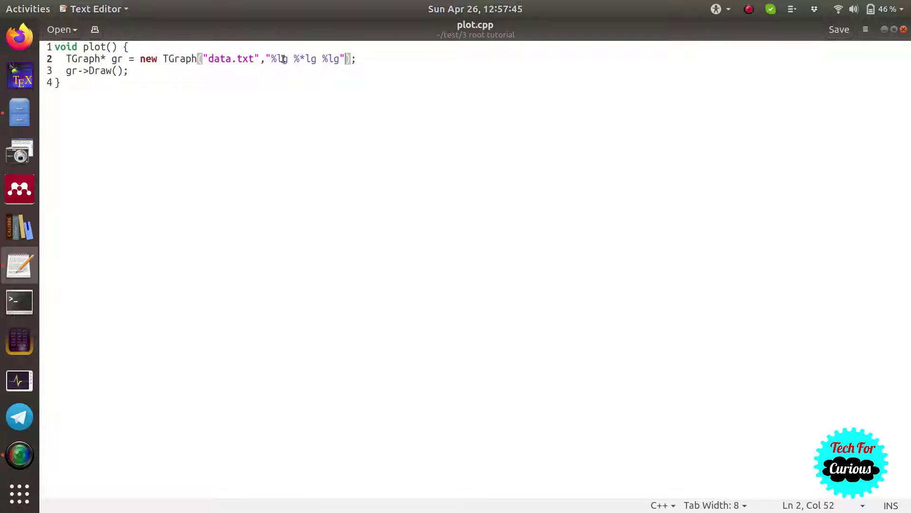
pyautogui.moveTo(287, 59); pyautogui.dragTo(265, 59)
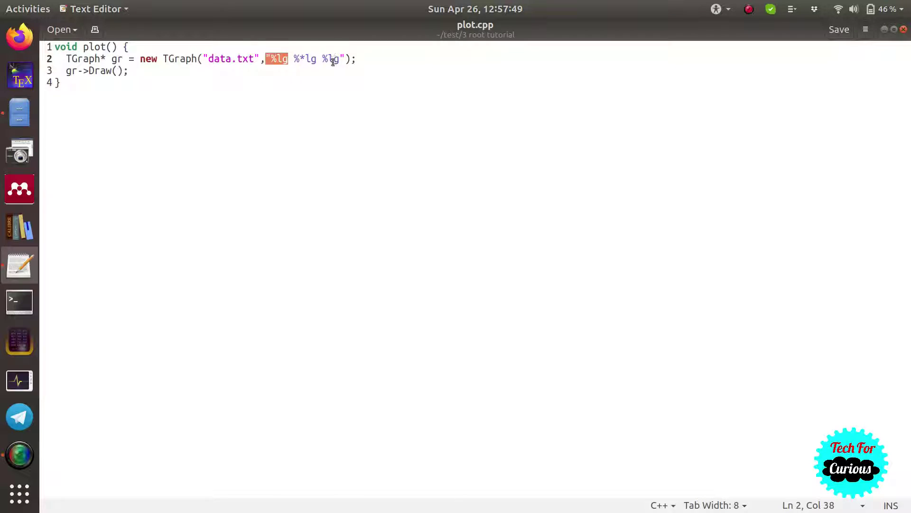
pyautogui.click(904, 29)
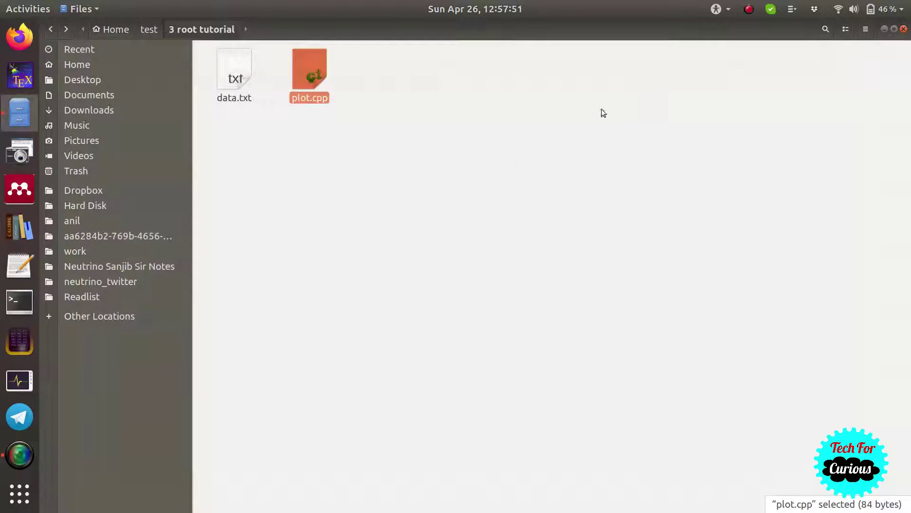
# Open a terminal in the 3 root tutorial folder and run the macro with root -l plot.cpp
pyautogui.rightClick(460, 160)
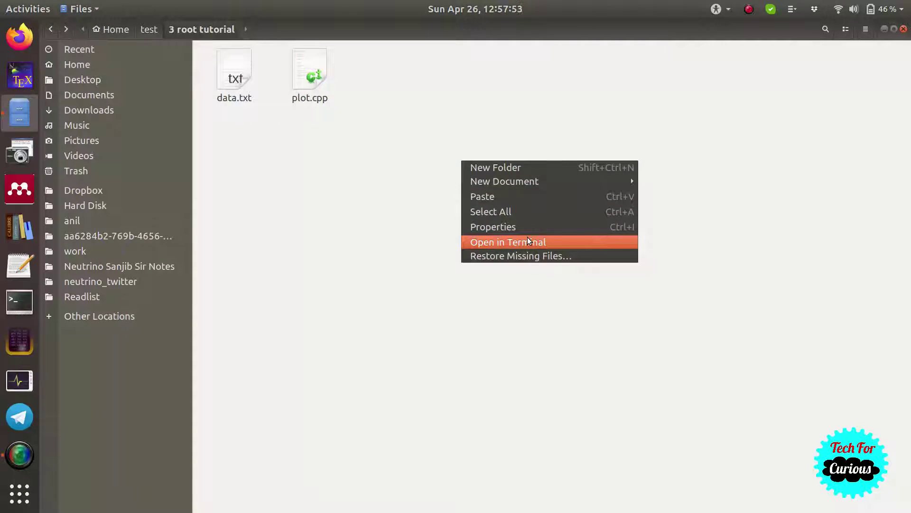
pyautogui.click(529, 241)
pyautogui.moveTo(427, 52); pyautogui.dragTo(748, 92)
pyautogui.write('root')
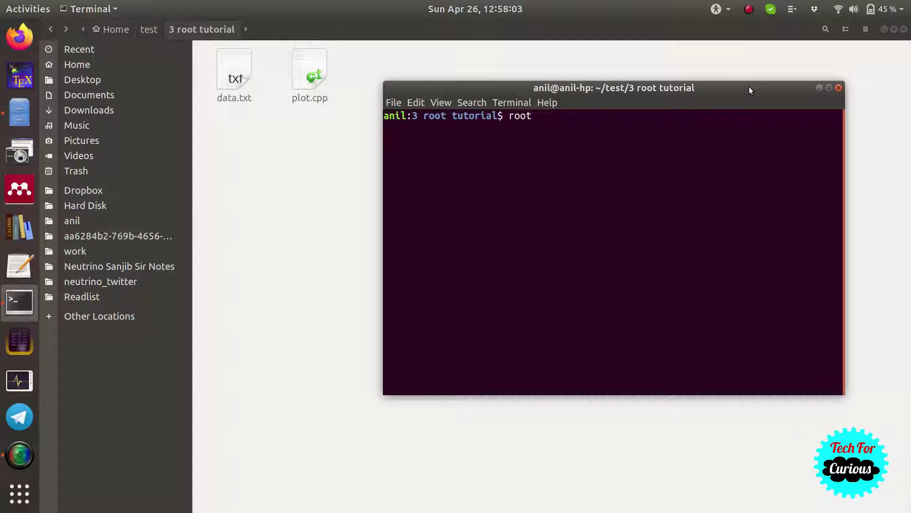
pyautogui.write('-l plot.cpp')
pyautogui.press('Return')
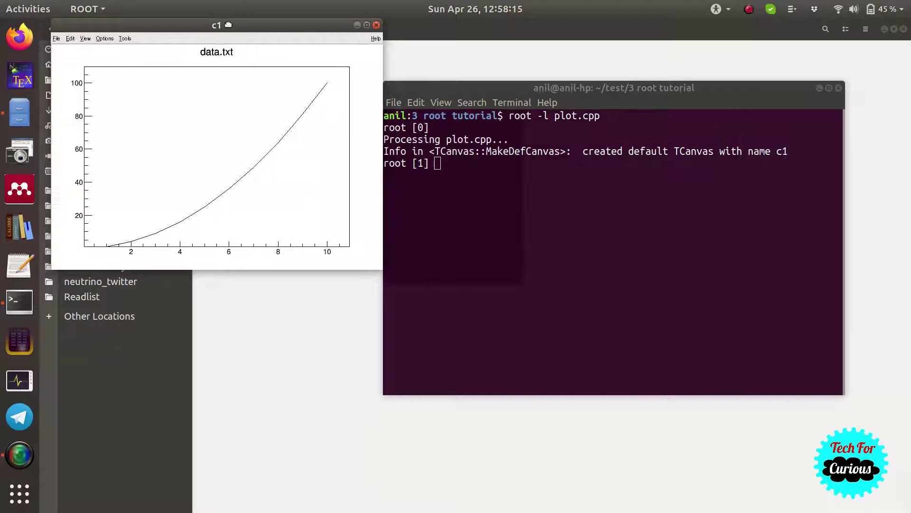
# Enlarge the c1 canvas window and show its Editor to view the style options of the plot frame and y-axis
pyautogui.moveTo(216, 27); pyautogui.dragTo(215, 44)
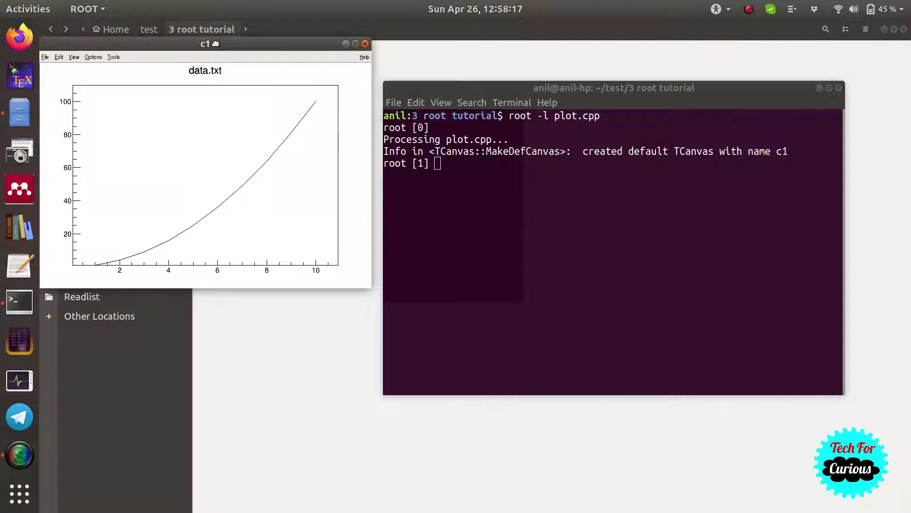
pyautogui.moveTo(366, 285); pyautogui.dragTo(462, 386)
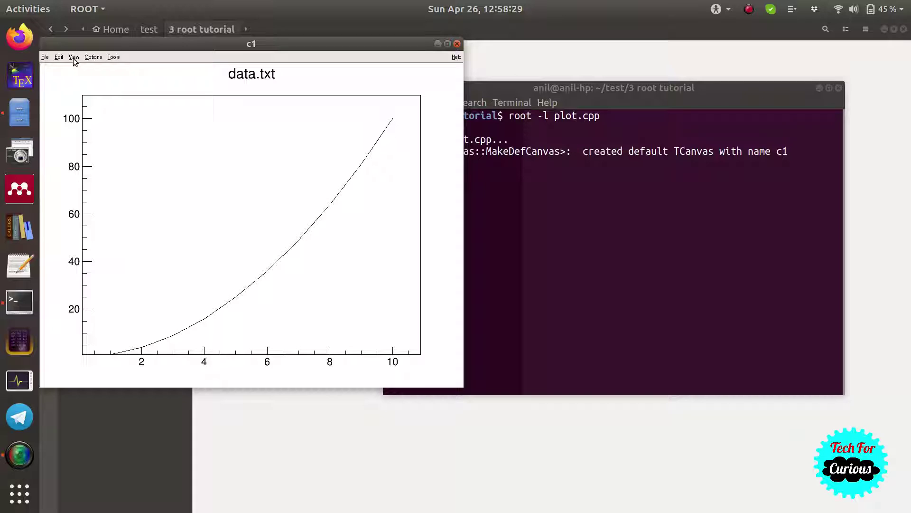
pyautogui.click(75, 58)
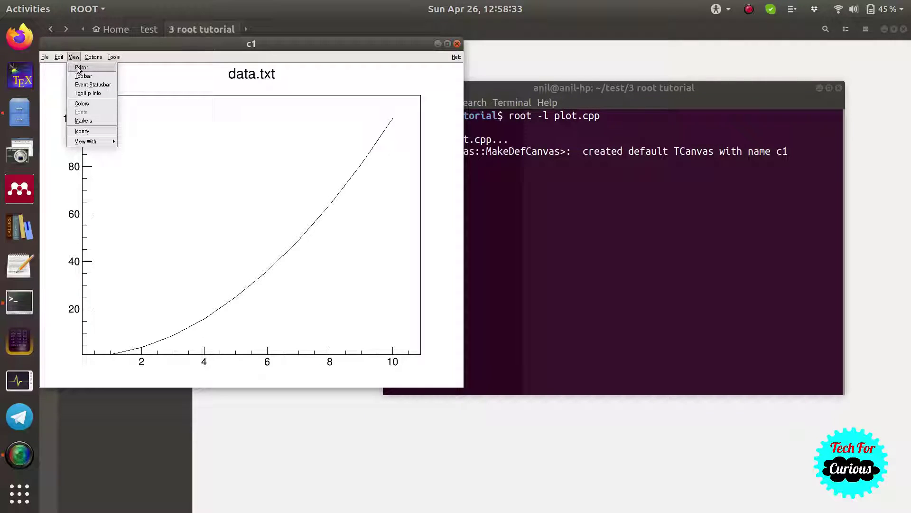
pyautogui.click(80, 68)
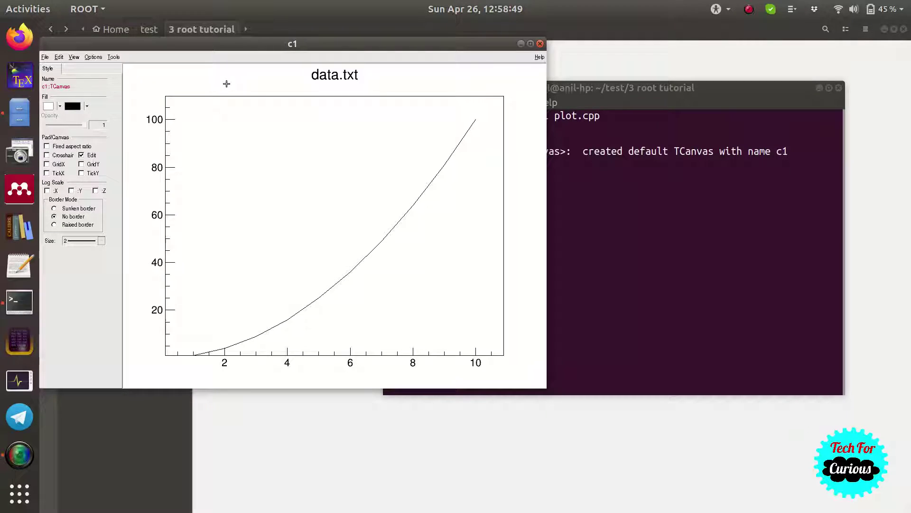
pyautogui.click(265, 148)
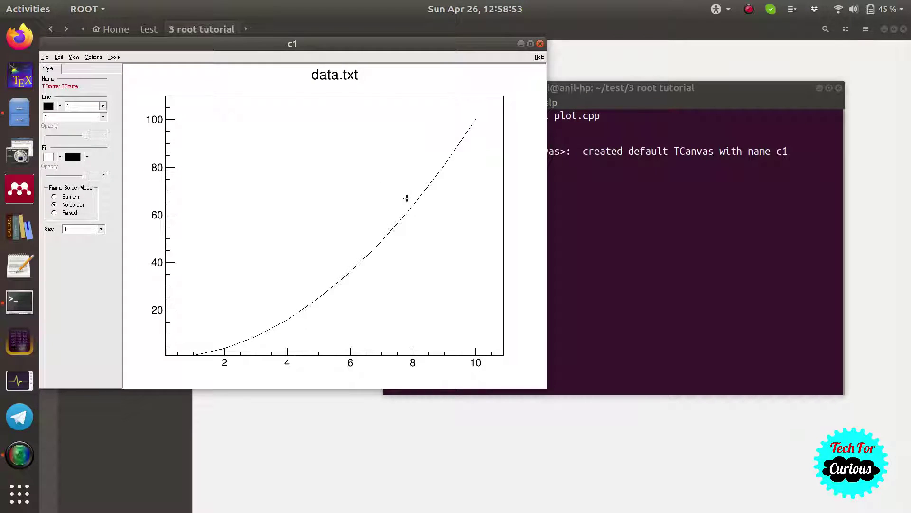
pyautogui.click(155, 248)
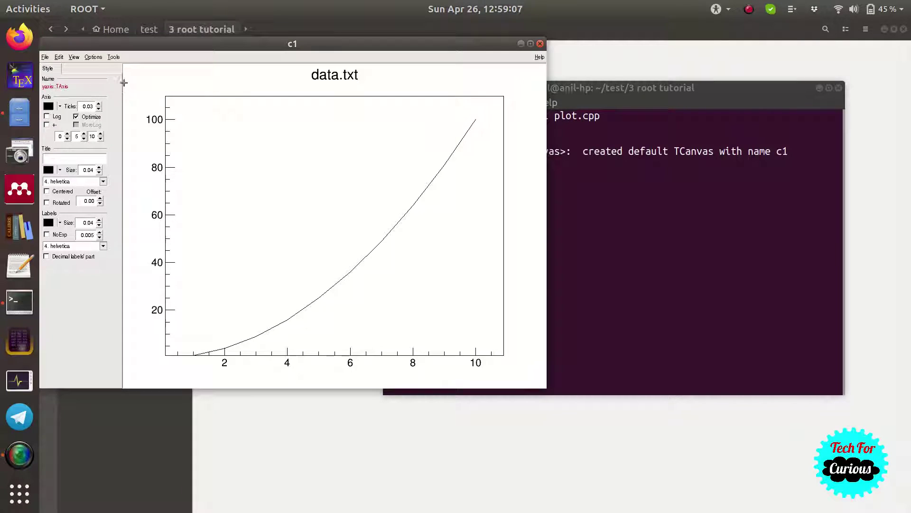
# Fill the canvas background with the khaki colour and turn on the GridX and GridY grid lines
pyautogui.click(224, 78)
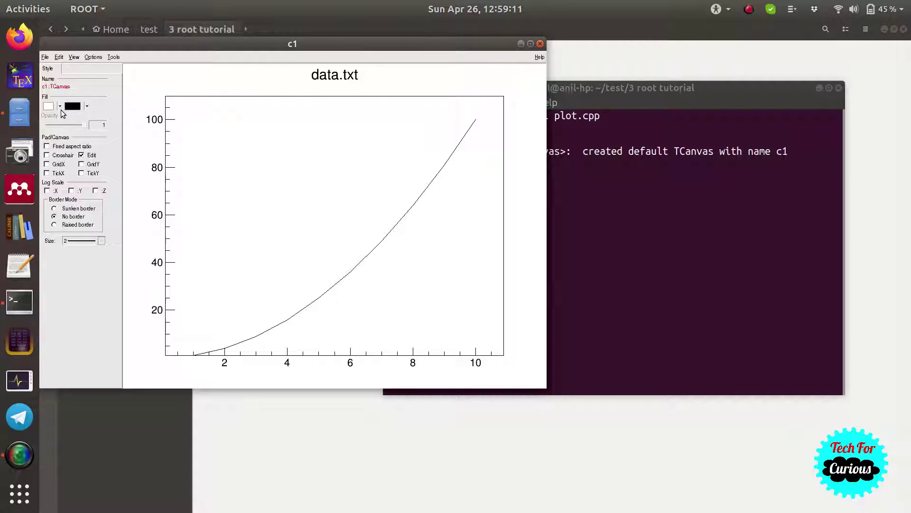
pyautogui.click(60, 107)
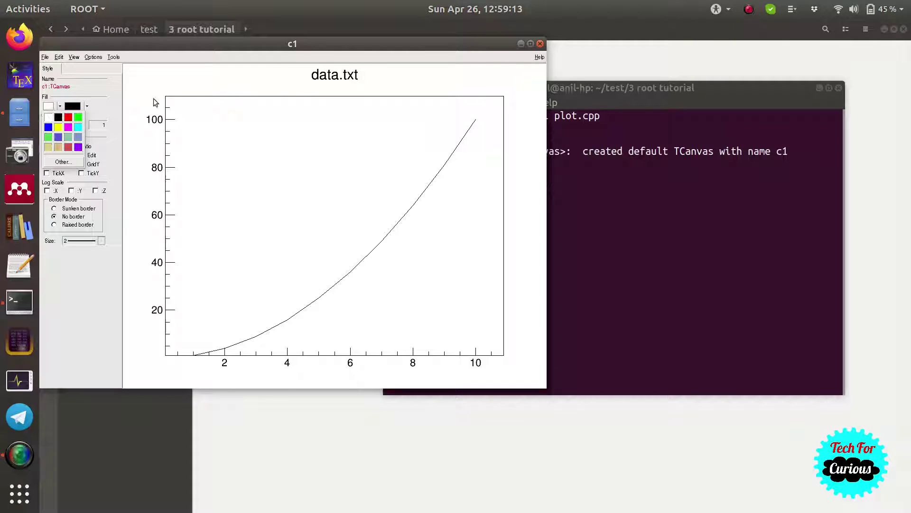
pyautogui.click(49, 148)
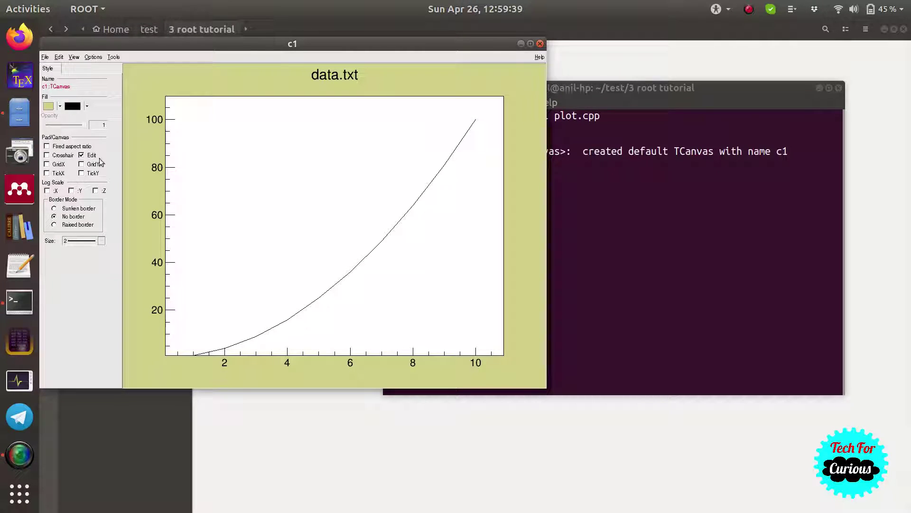
pyautogui.click(46, 165)
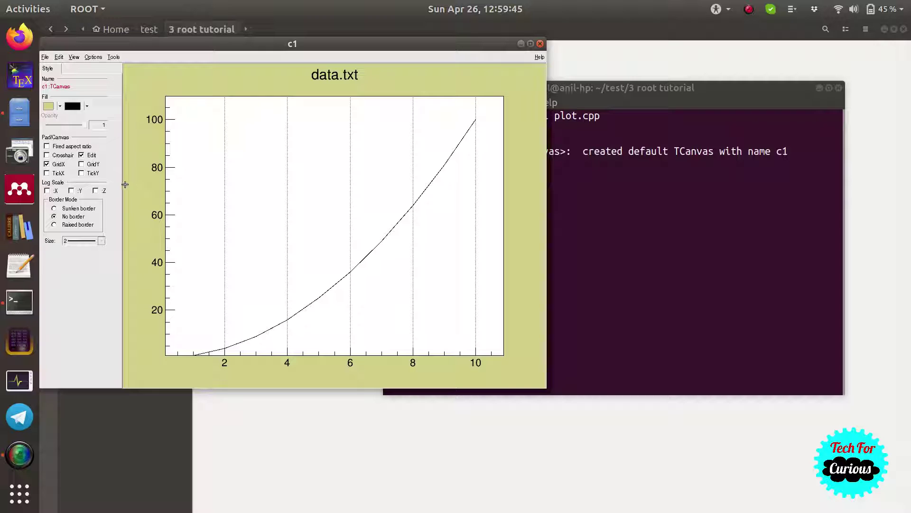
pyautogui.click(81, 165)
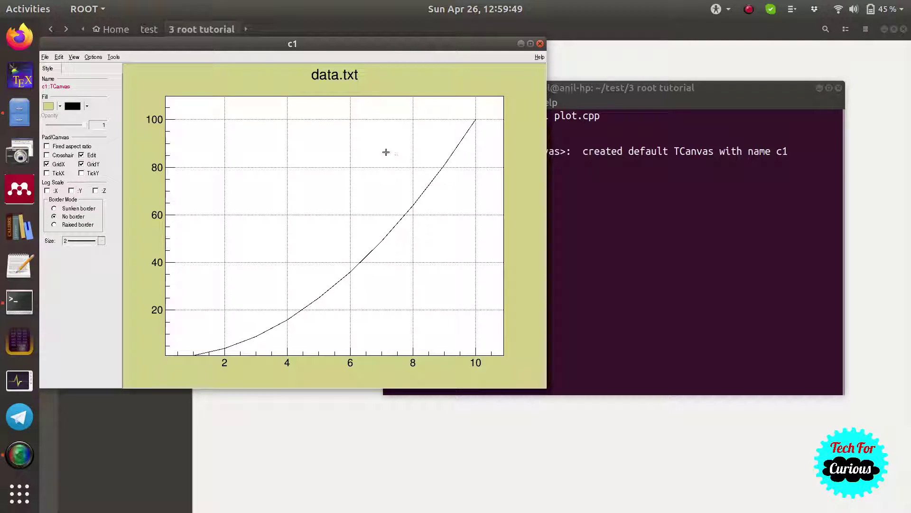
# Try the log scale on the X axis alone and on the Y axis alone, switching each one off again
pyautogui.click(48, 191)
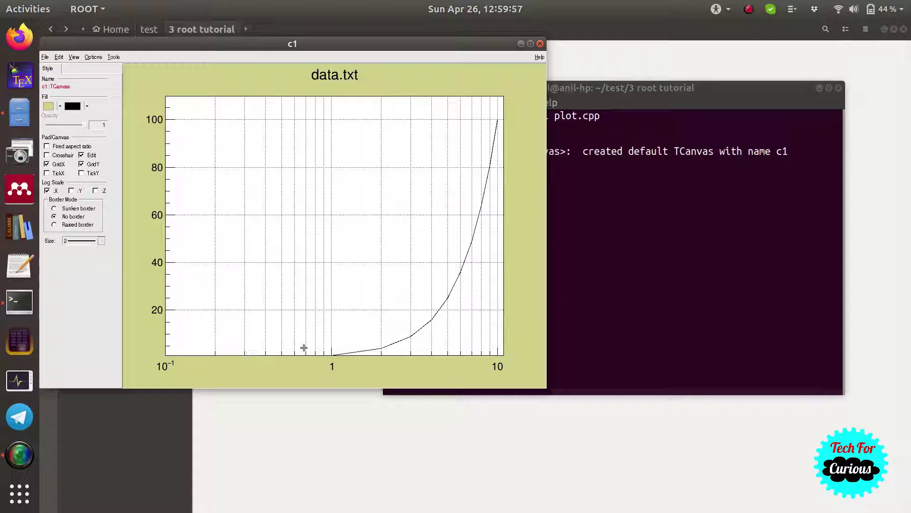
pyautogui.click(48, 191)
pyautogui.click(71, 191)
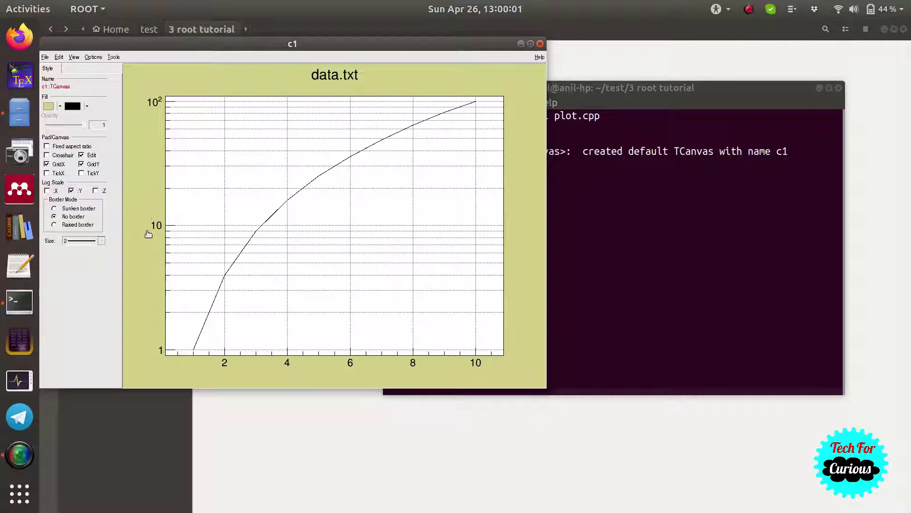
pyautogui.click(72, 190)
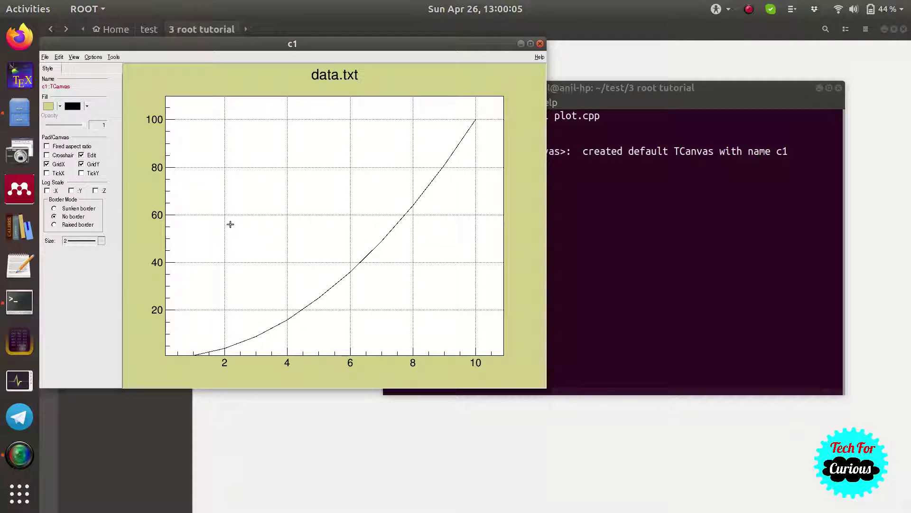
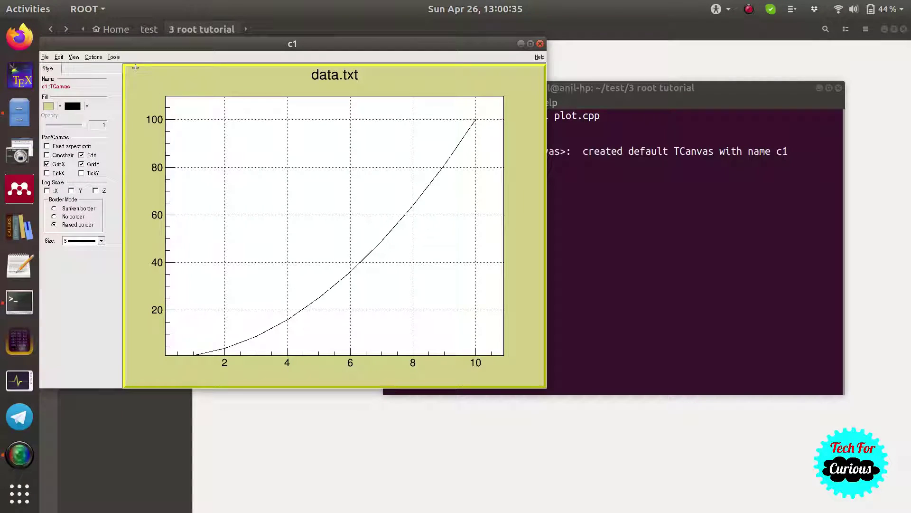
# Set the canvas border mode to No border
pyautogui.click(69, 217)
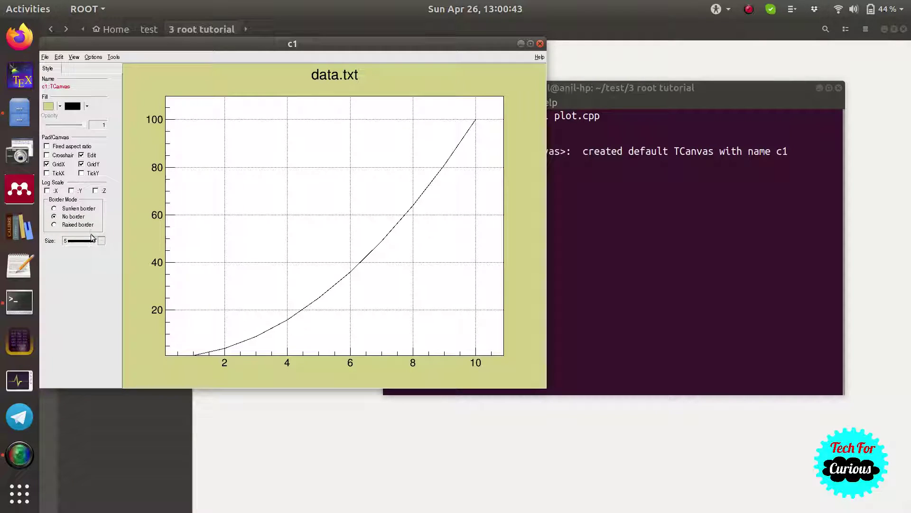
# Set the line width of the plot frame to 3
pyautogui.click(317, 132)
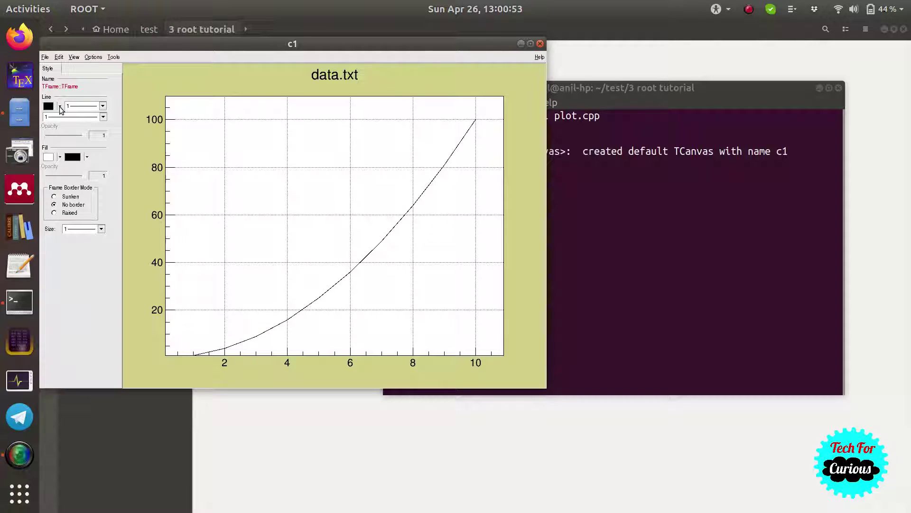
pyautogui.click(103, 106)
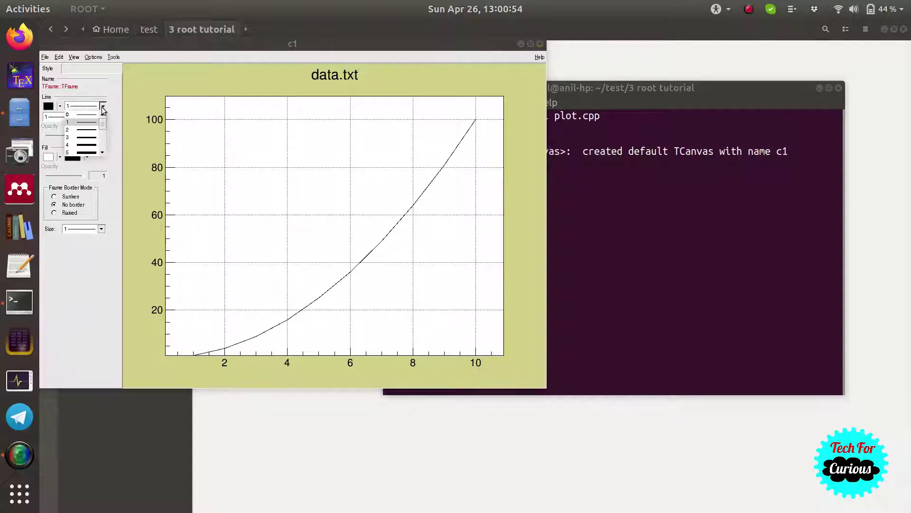
pyautogui.click(94, 138)
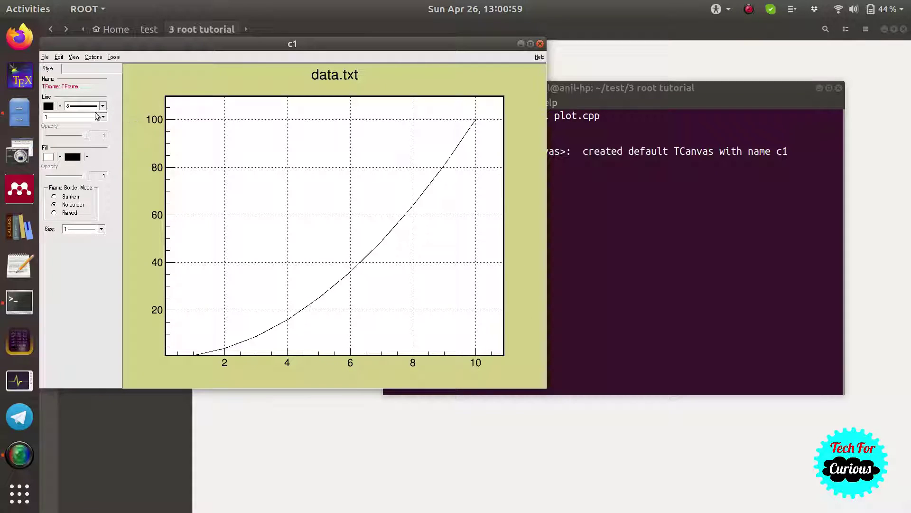
# Try bright green as the frame's line colour, and set the line back to black
pyautogui.click(60, 106)
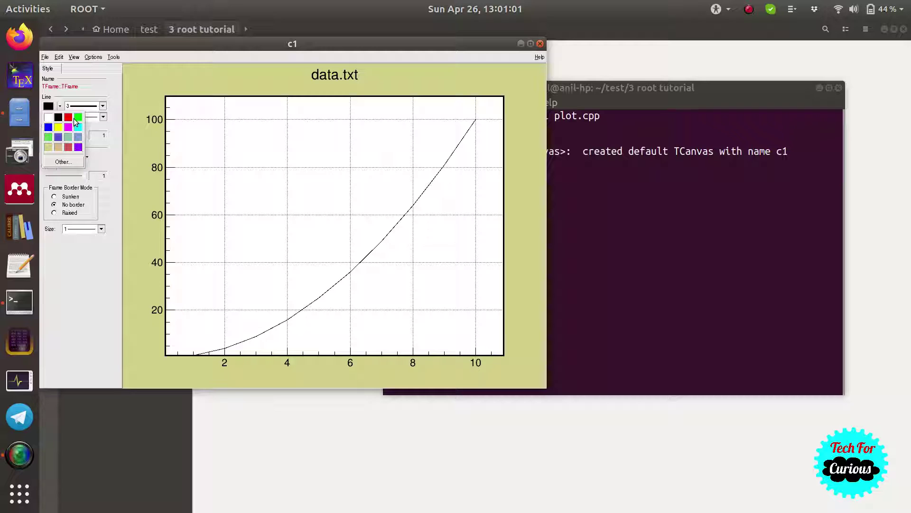
pyautogui.click(79, 117)
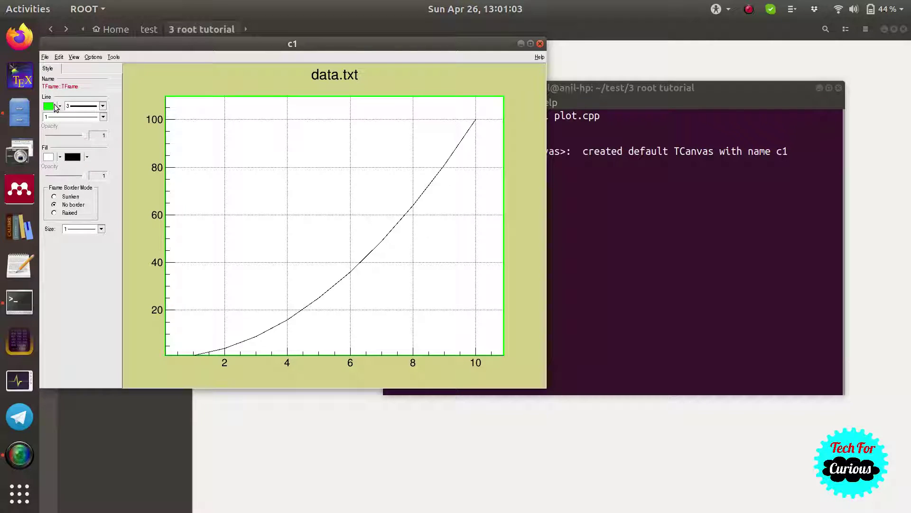
pyautogui.click(60, 106)
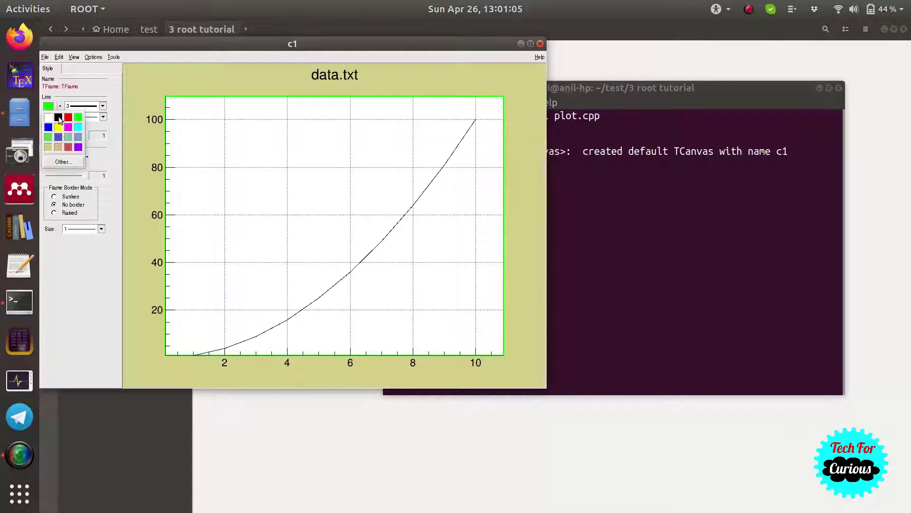
pyautogui.click(58, 118)
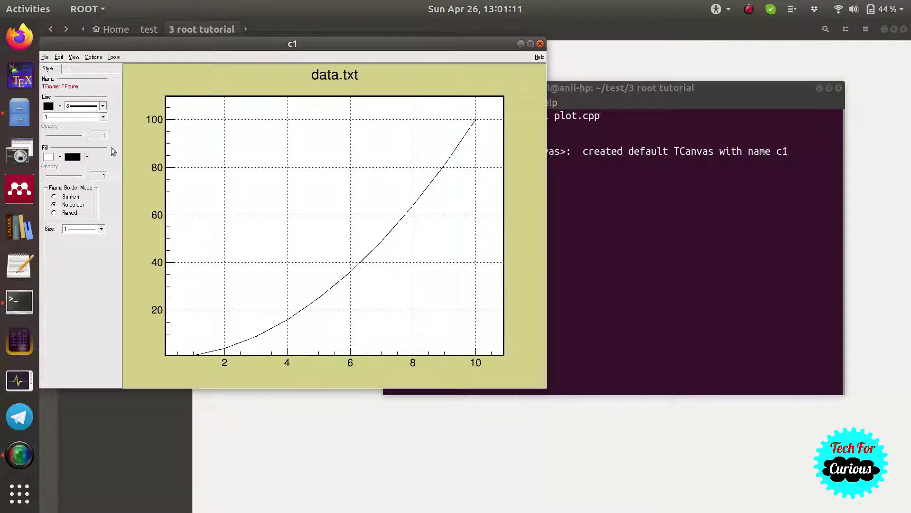
# Fill the plot frame's interior with the pale sea-green colour from the palette
pyautogui.click(60, 158)
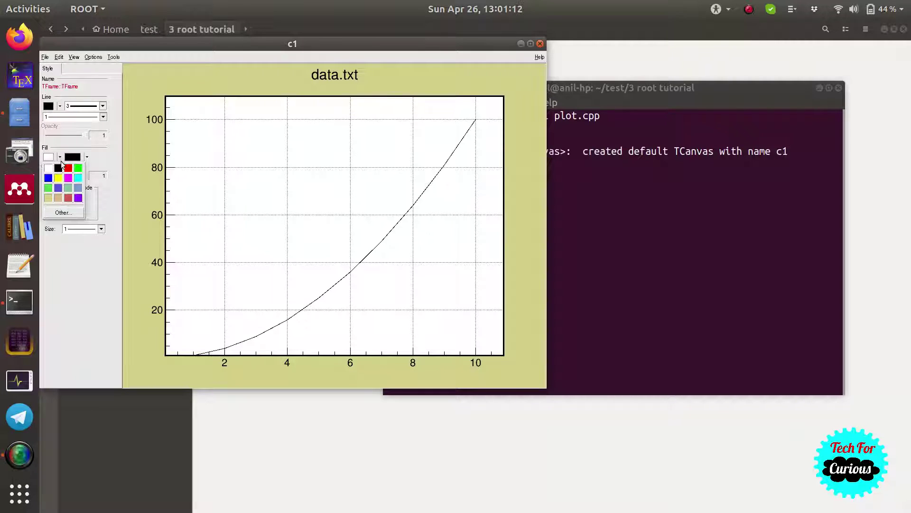
pyautogui.click(69, 189)
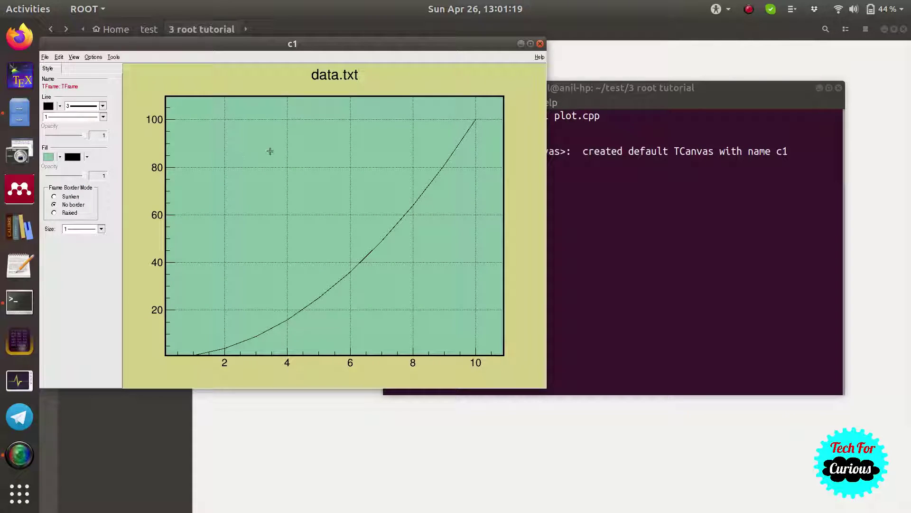
# Try several fill patterns on the plot frame, including hollow and dotted pattern 3002, and set the fill back to solid
pyautogui.click(87, 157)
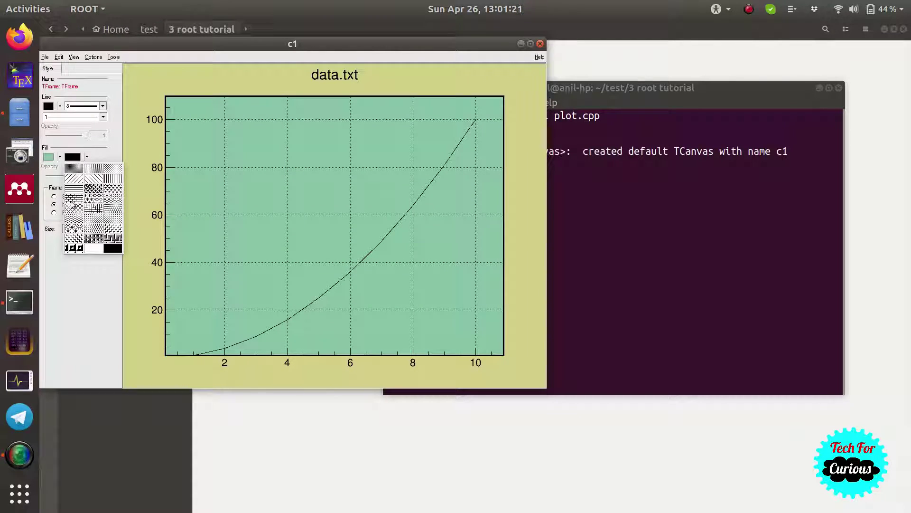
pyautogui.click(113, 240)
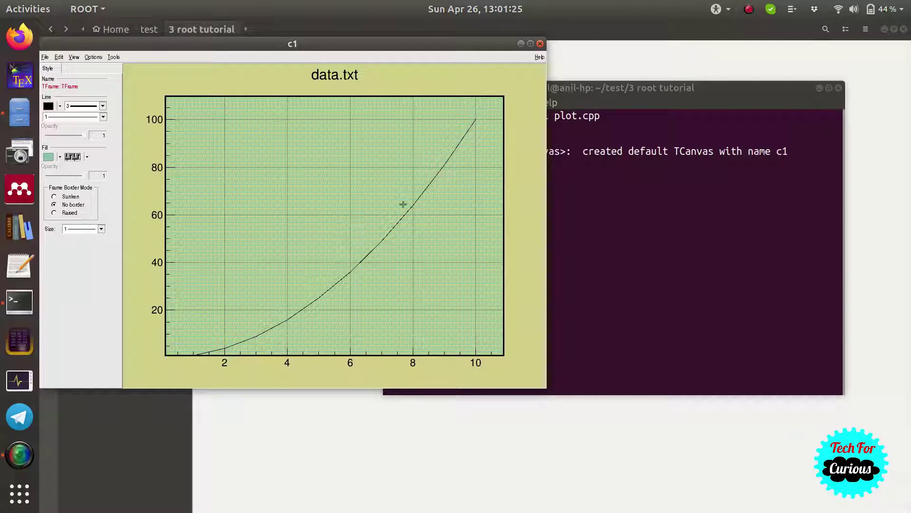
pyautogui.click(87, 157)
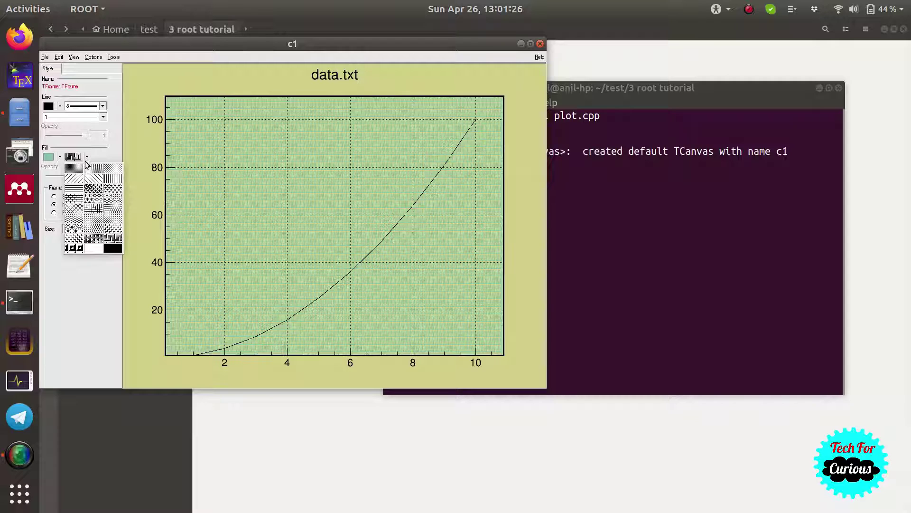
pyautogui.click(71, 248)
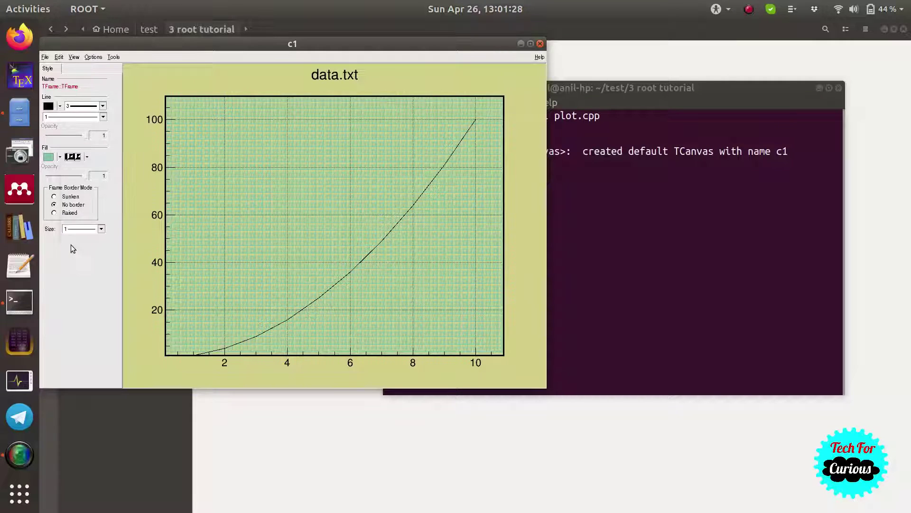
pyautogui.click(87, 157)
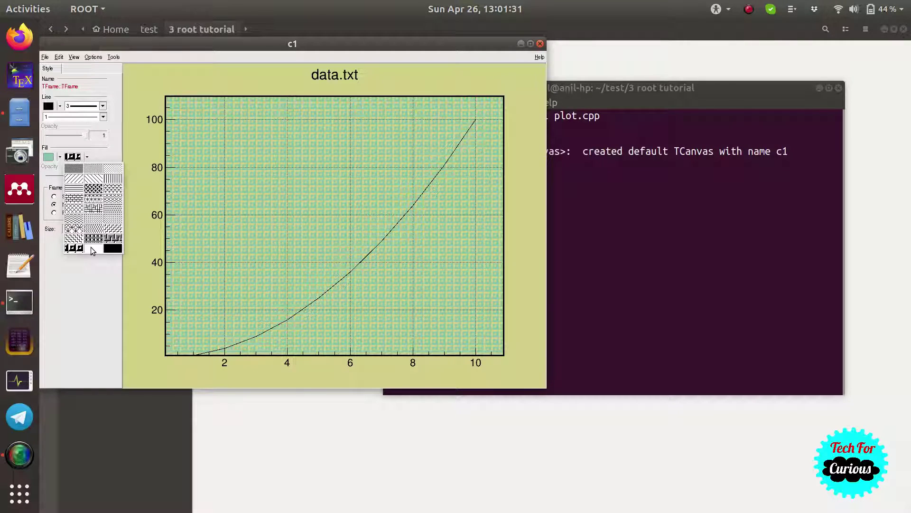
pyautogui.click(93, 249)
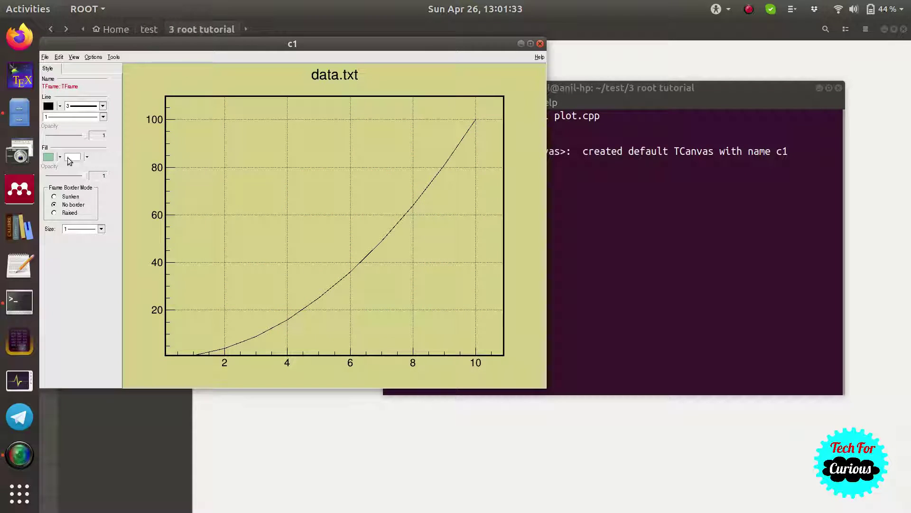
pyautogui.click(87, 157)
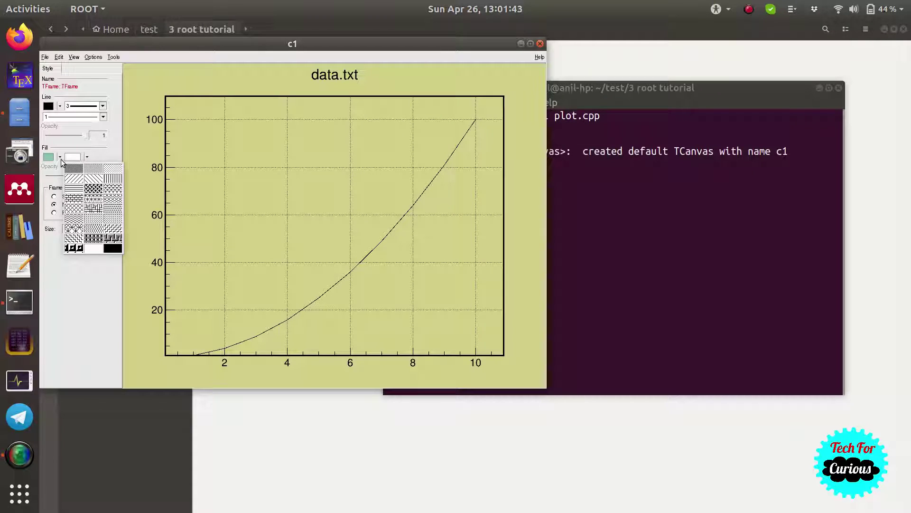
pyautogui.click(74, 175)
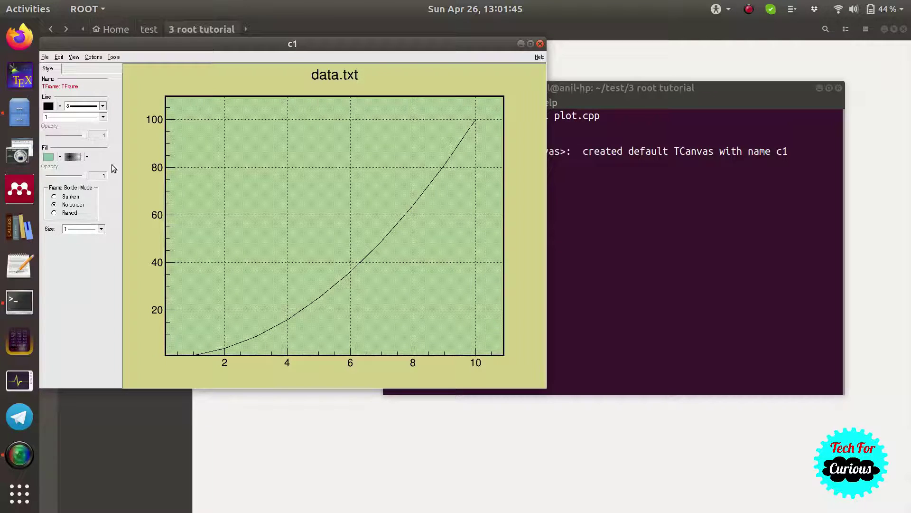
pyautogui.click(87, 157)
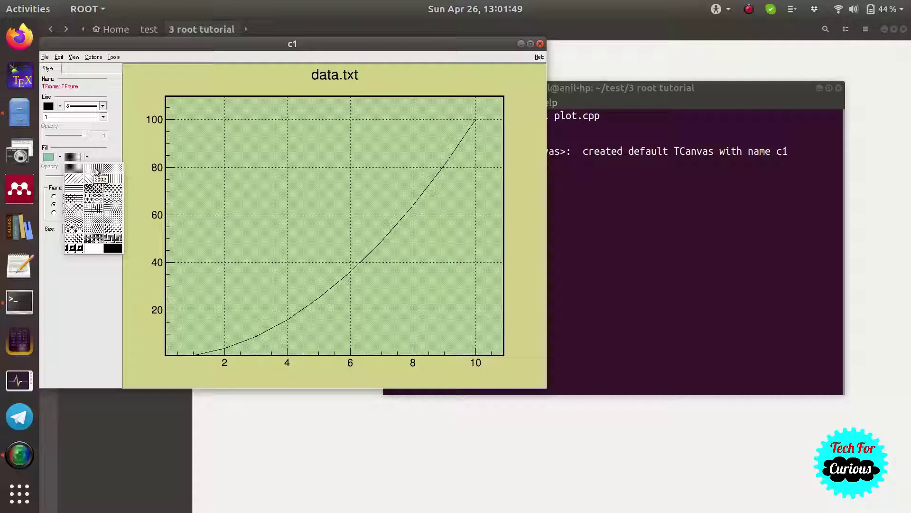
pyautogui.click(95, 169)
pyautogui.click(87, 157)
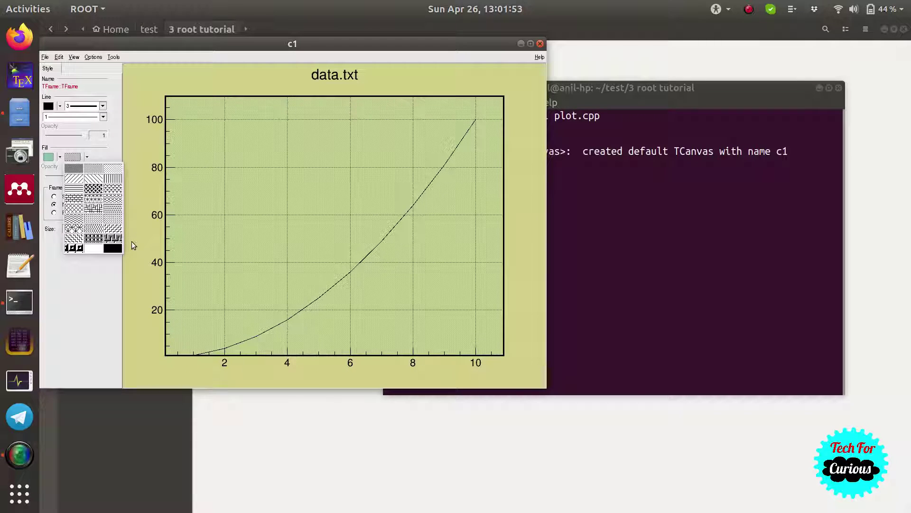
pyautogui.click(119, 249)
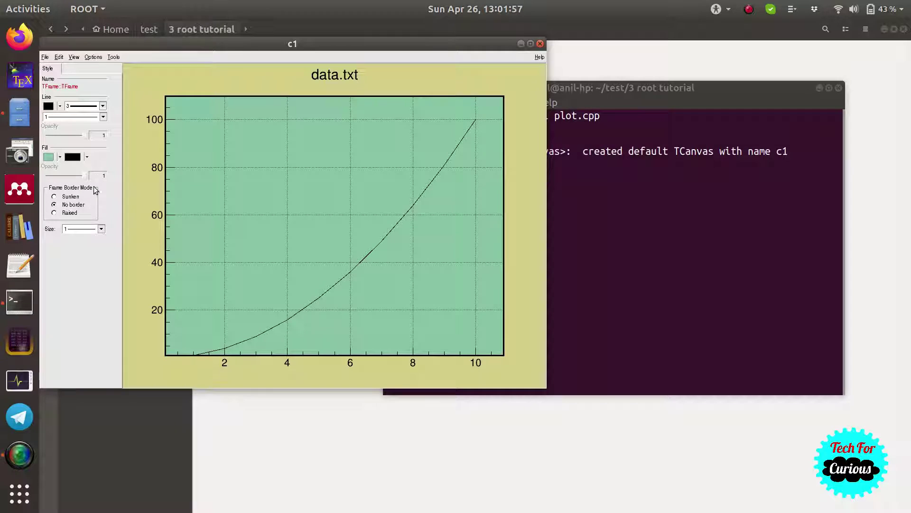
# Give the plot frame a Sunken border of size 5 and set its line width to 0
pyautogui.click(54, 197)
pyautogui.click(101, 229)
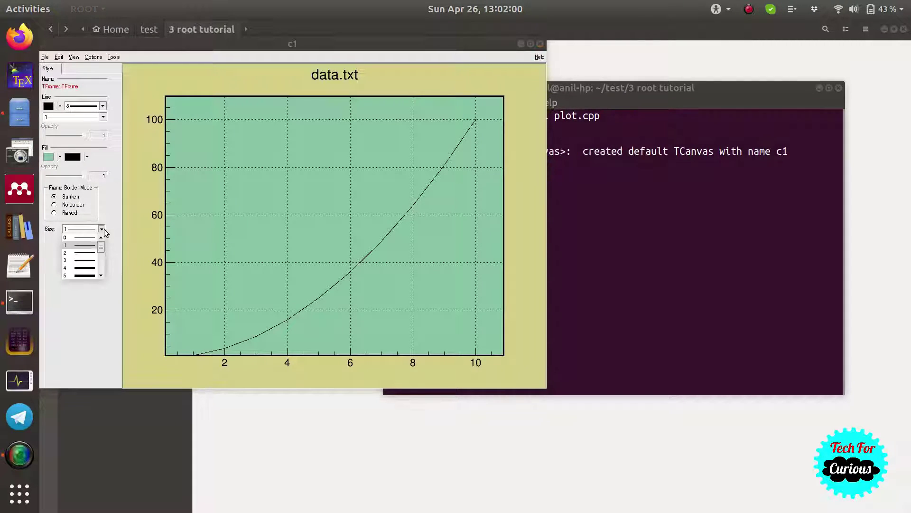
pyautogui.click(94, 279)
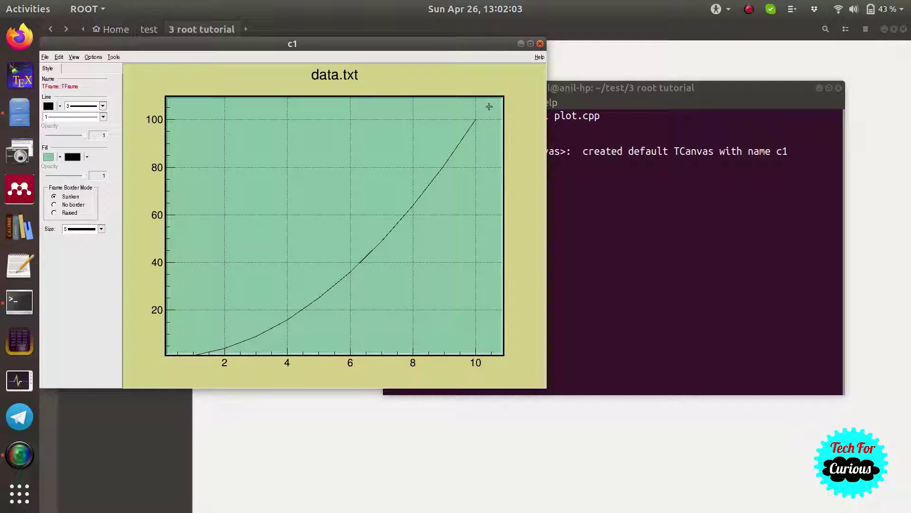
pyautogui.click(102, 106)
pyautogui.click(93, 116)
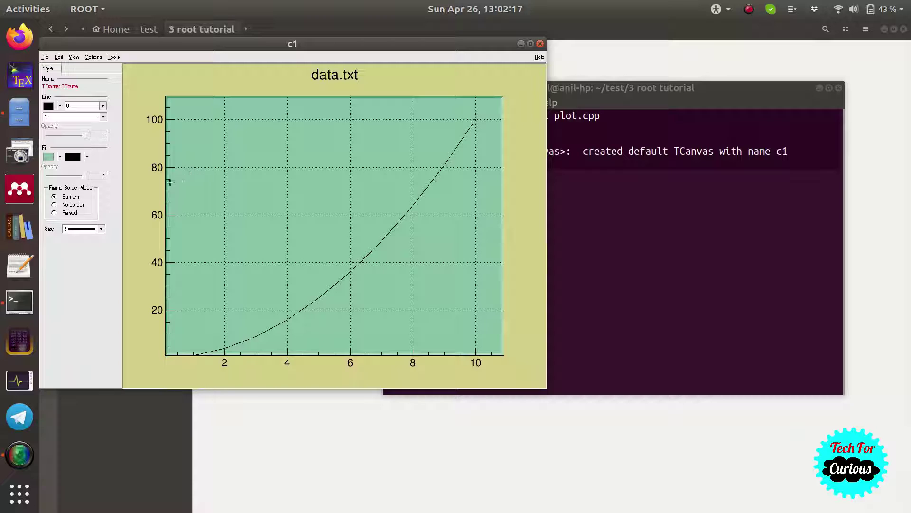
# Try the Raised border mode on the plot frame and set the mode to No border
pyautogui.click(69, 212)
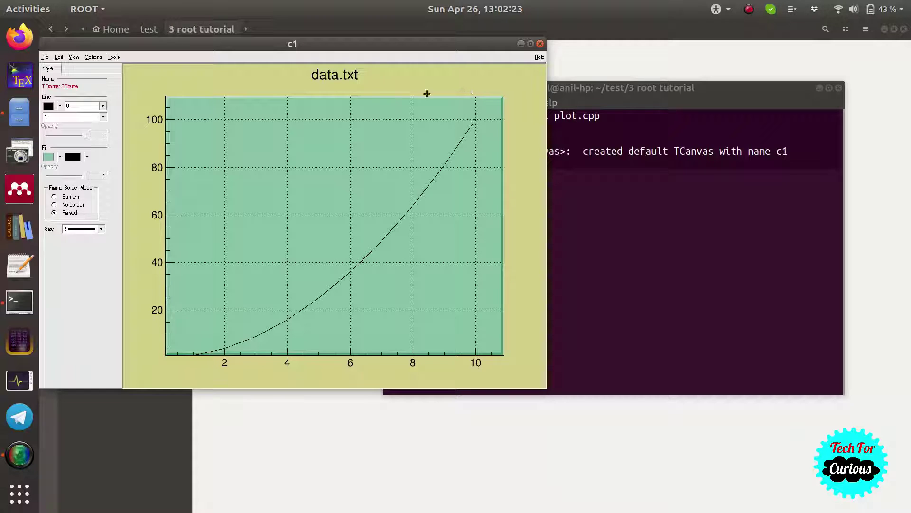
pyautogui.click(69, 206)
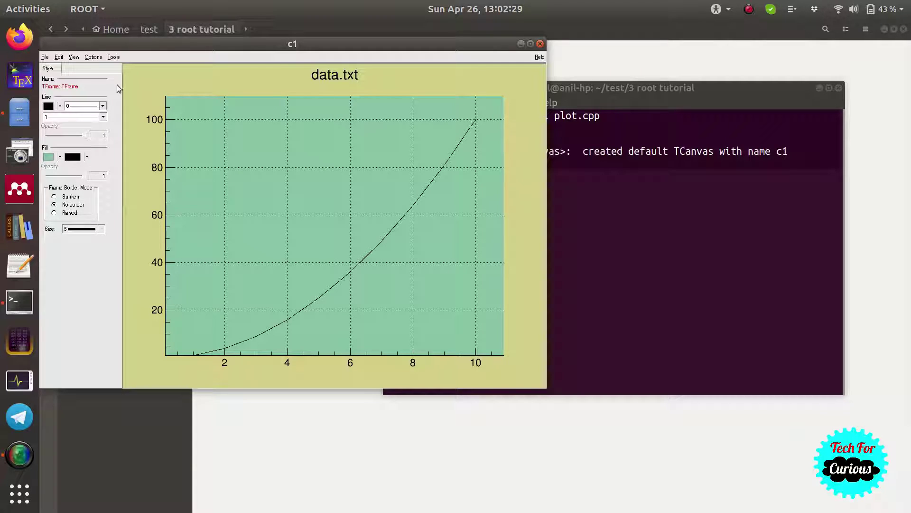
# Try a line width of 5 on the plot frame and settle on a line width of 3
pyautogui.click(102, 106)
pyautogui.click(87, 154)
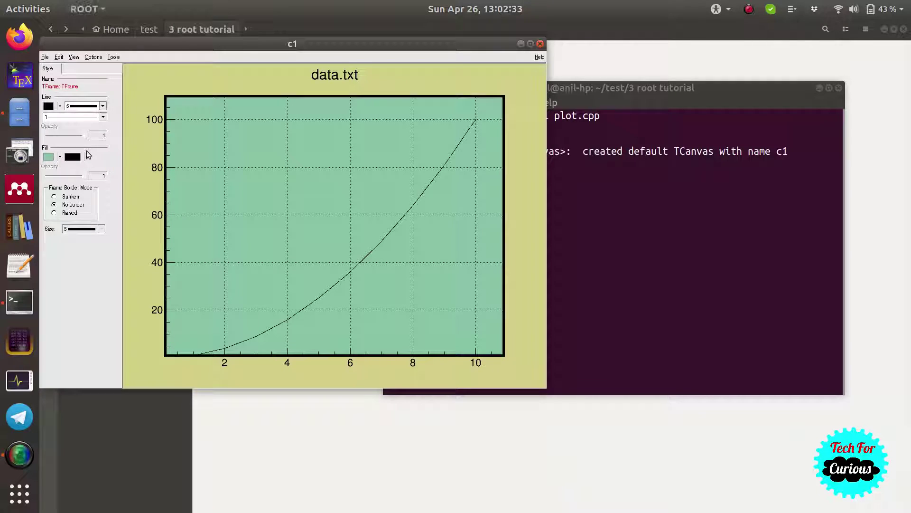
pyautogui.click(103, 105)
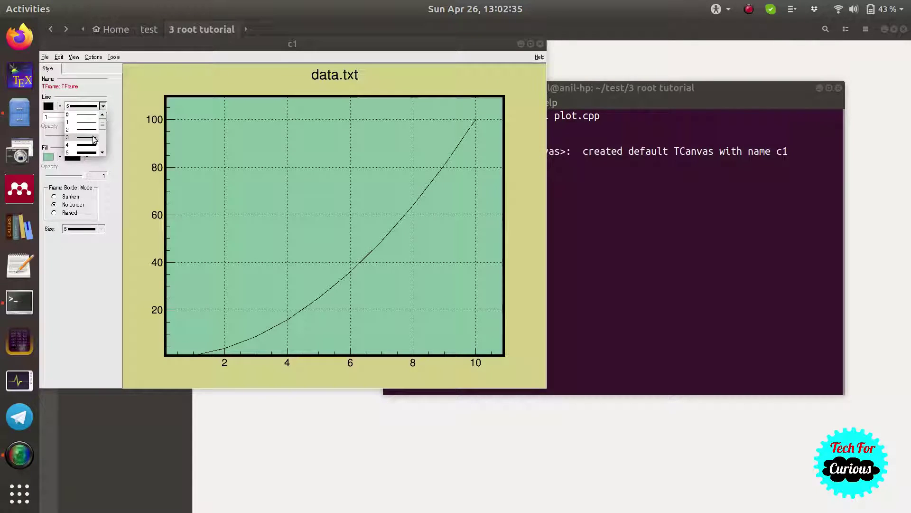
pyautogui.click(94, 139)
# Select the y-axis and set its axis colour to red
pyautogui.click(451, 86)
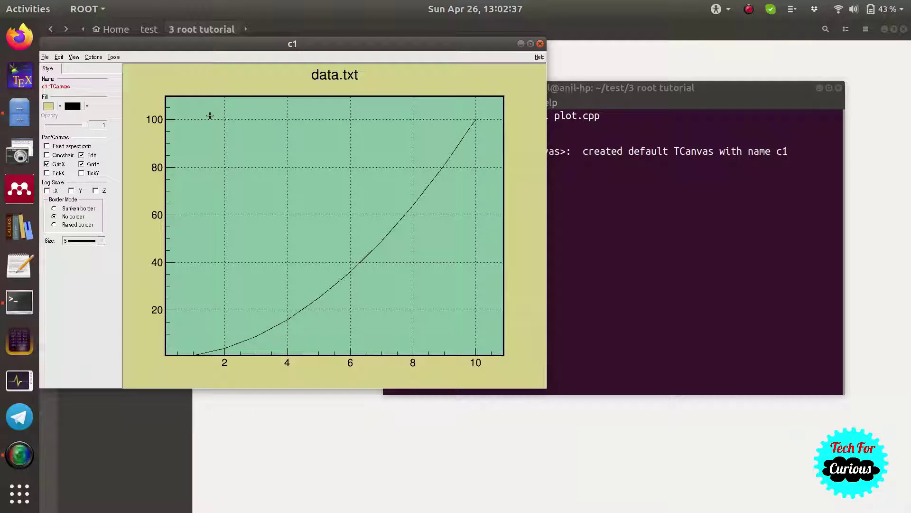
pyautogui.click(157, 122)
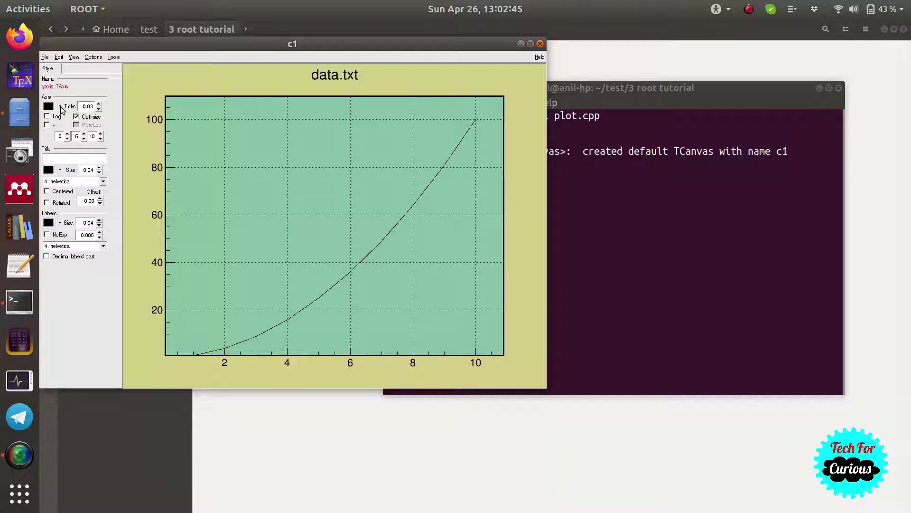
pyautogui.click(60, 107)
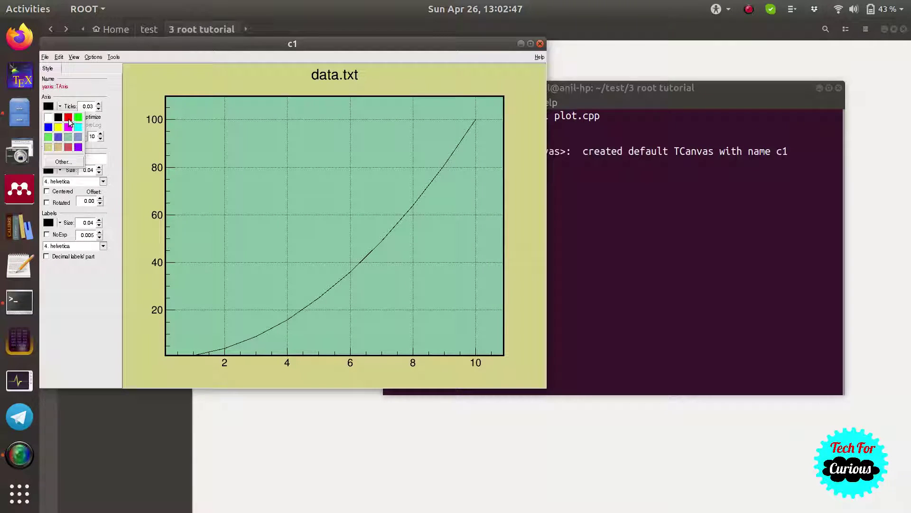
pyautogui.click(68, 117)
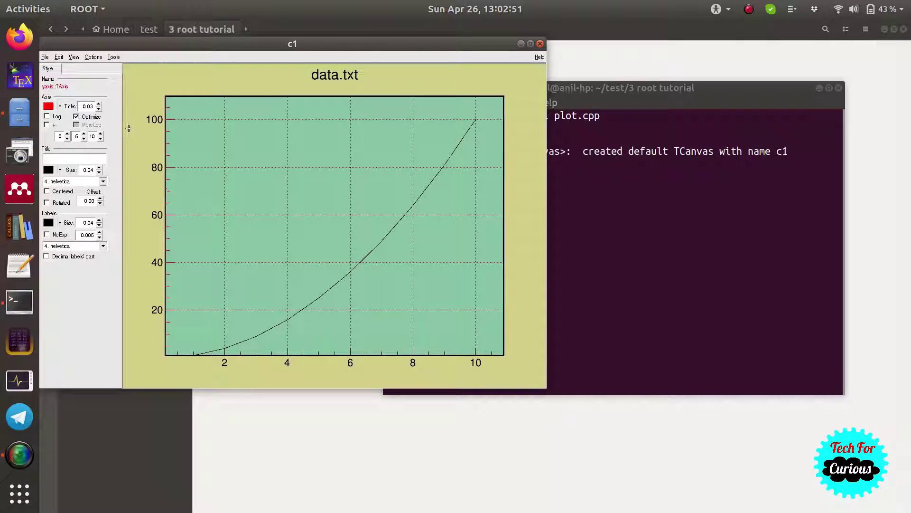
# Try a y-axis tick length of 0.04 and set it back to 0.03
pyautogui.click(99, 104)
pyautogui.click(99, 109)
pyautogui.click(100, 108)
pyautogui.click(100, 109)
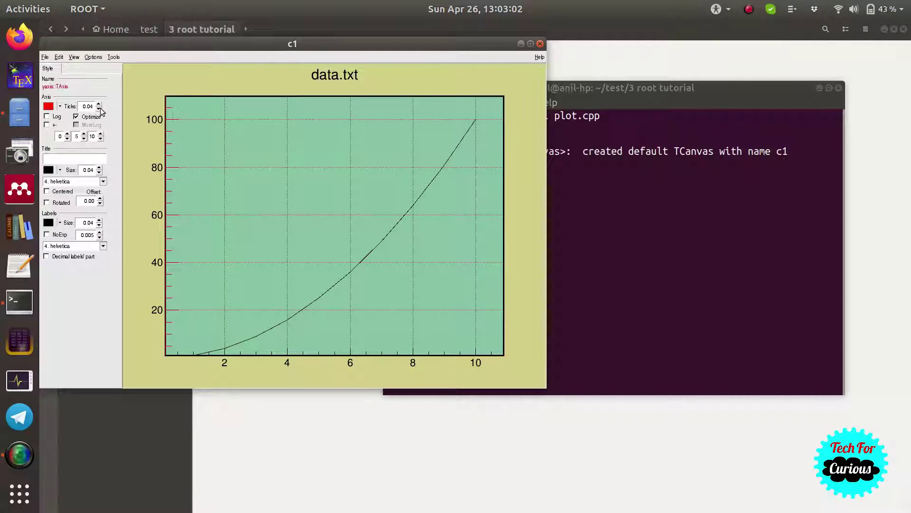
# Try the logarithmic scale and the two-sided tick marks on the y-axis, switching each option back off
pyautogui.click(47, 117)
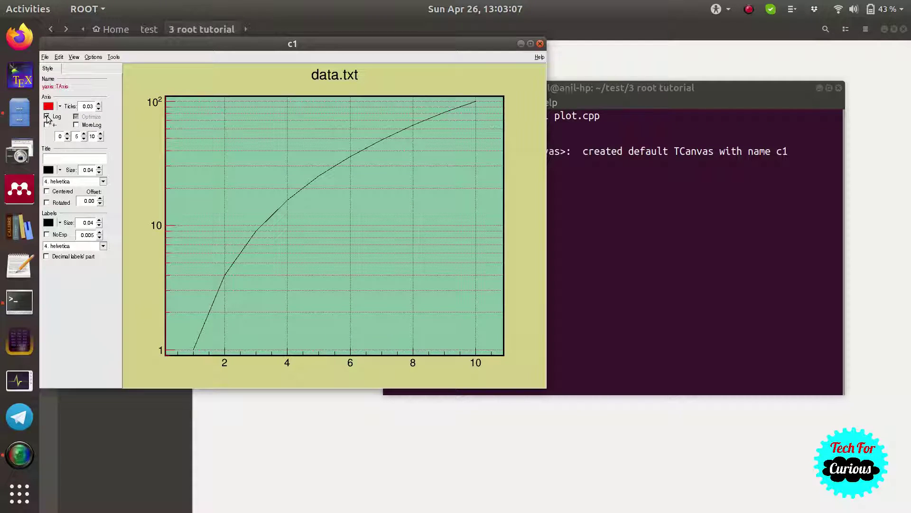
pyautogui.click(47, 117)
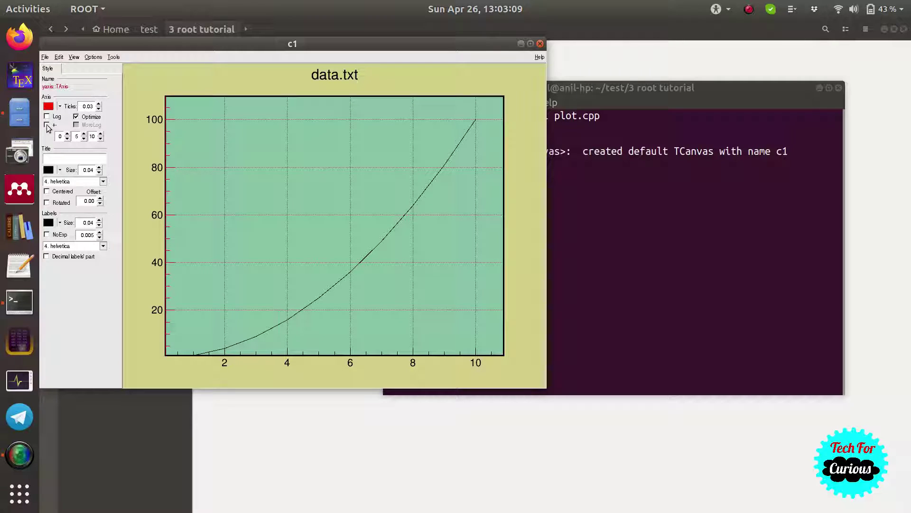
pyautogui.click(47, 124)
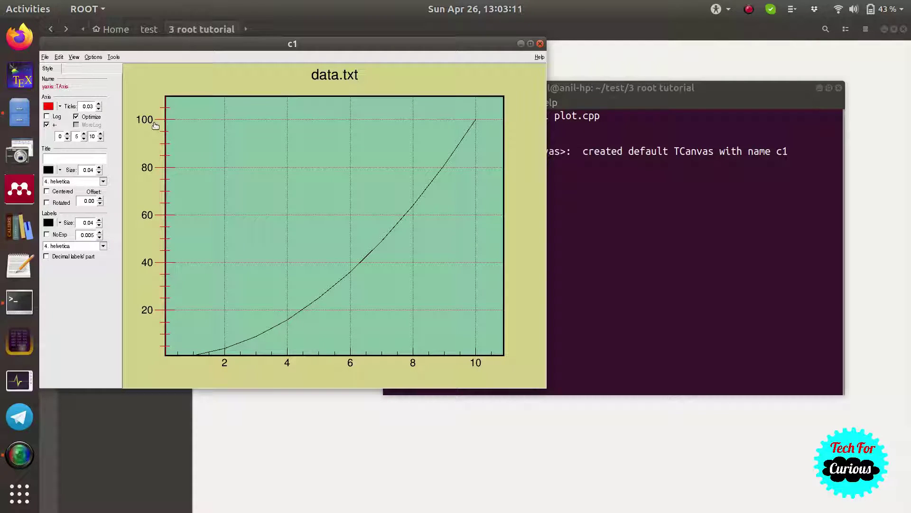
pyautogui.click(46, 125)
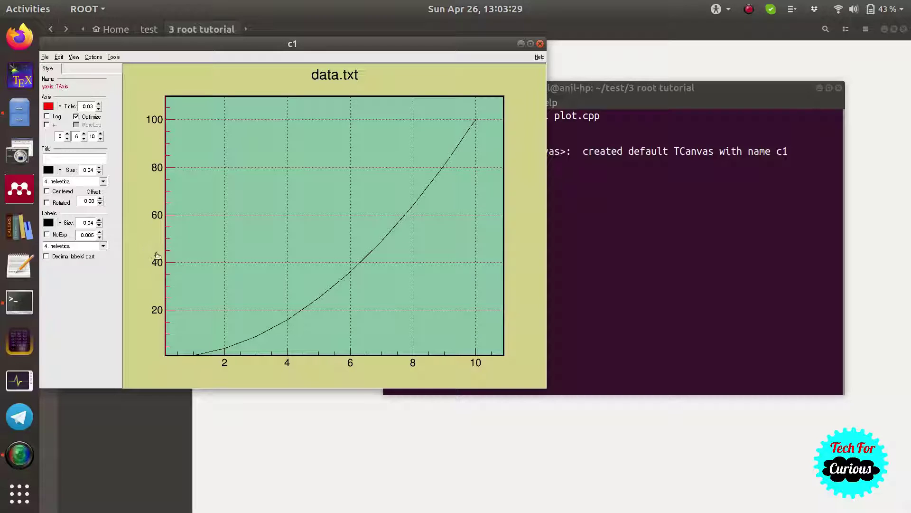
# Try 10 secondary and 11 primary divisions on the y-axis, and restore 5 secondary and 10 primary divisions
pyautogui.click(85, 135)
pyautogui.click(84, 135)
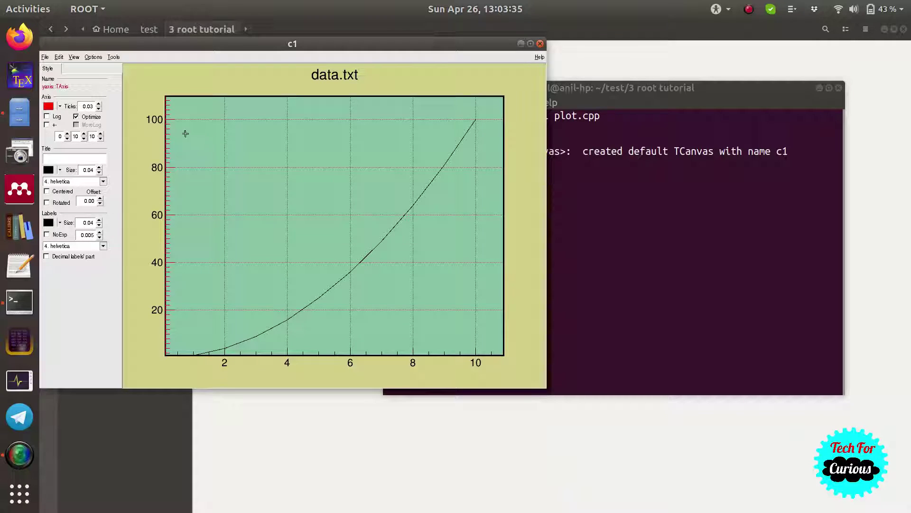
pyautogui.click(100, 133)
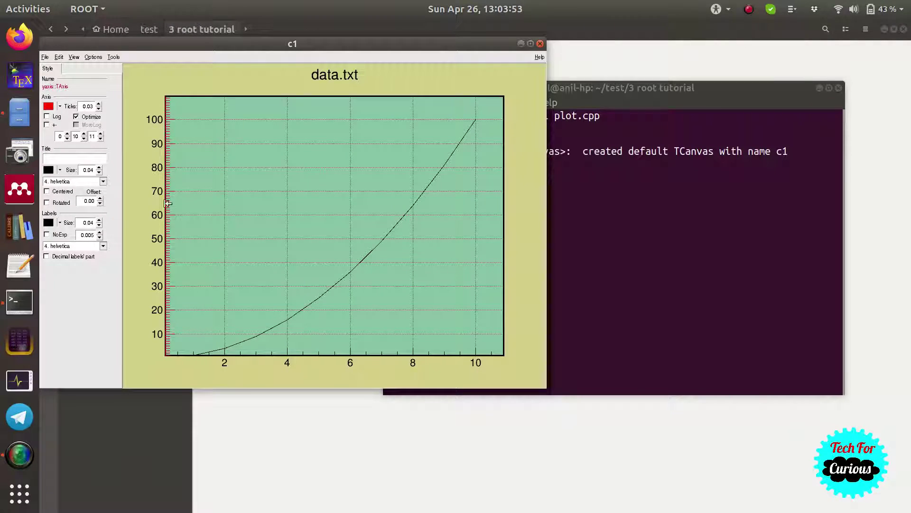
pyautogui.click(101, 138)
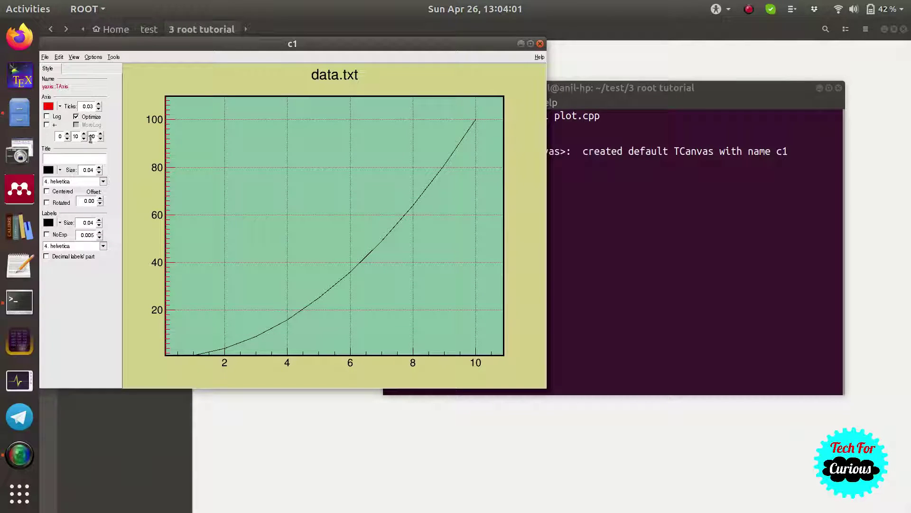
pyautogui.click(83, 138)
pyautogui.click(83, 138)
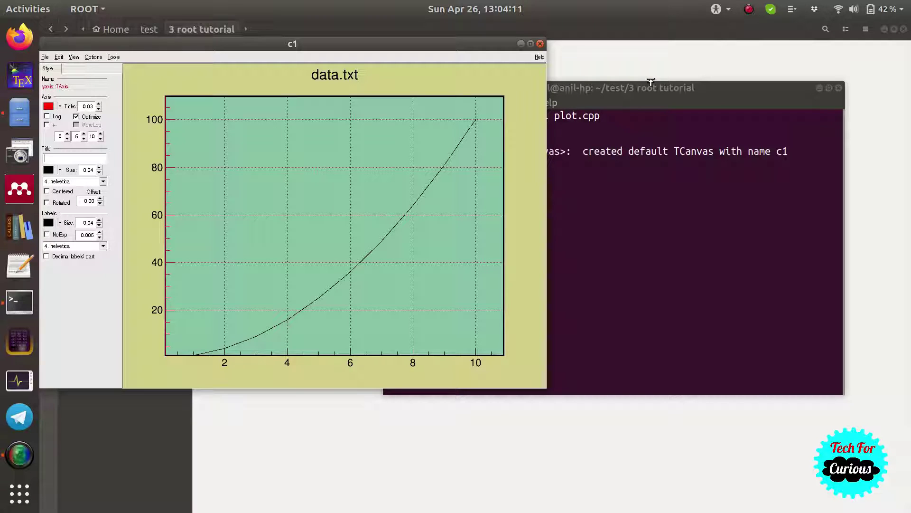
# Title the y-axis "Distance (m)" and centre the title along the axis
pyautogui.write('Distance')
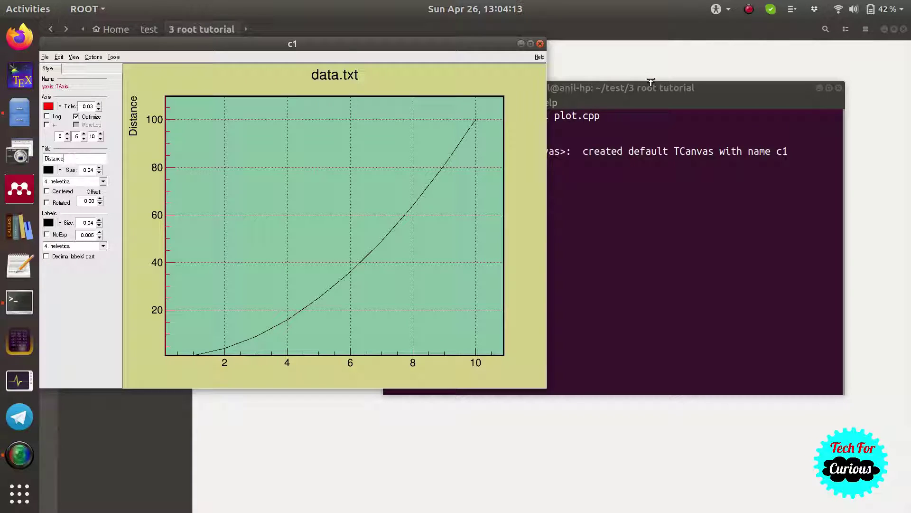
pyautogui.write(' (')
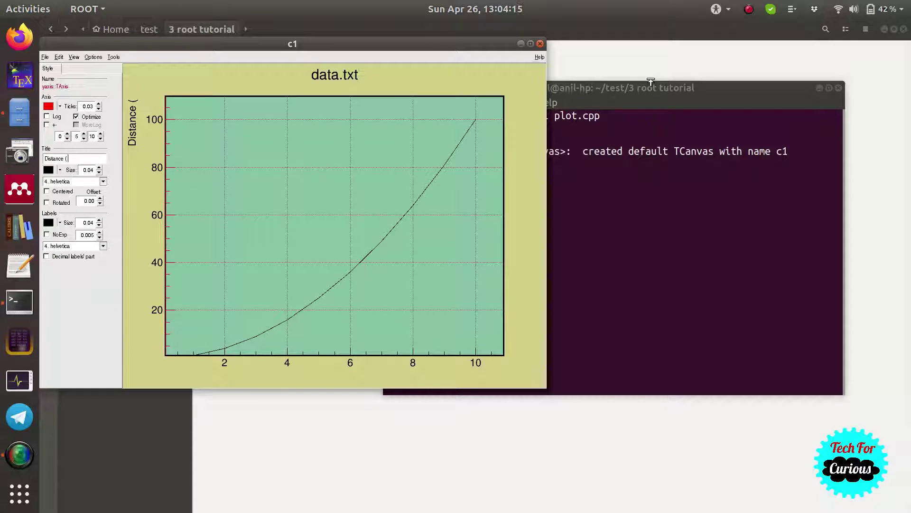
pyautogui.write(' m)')
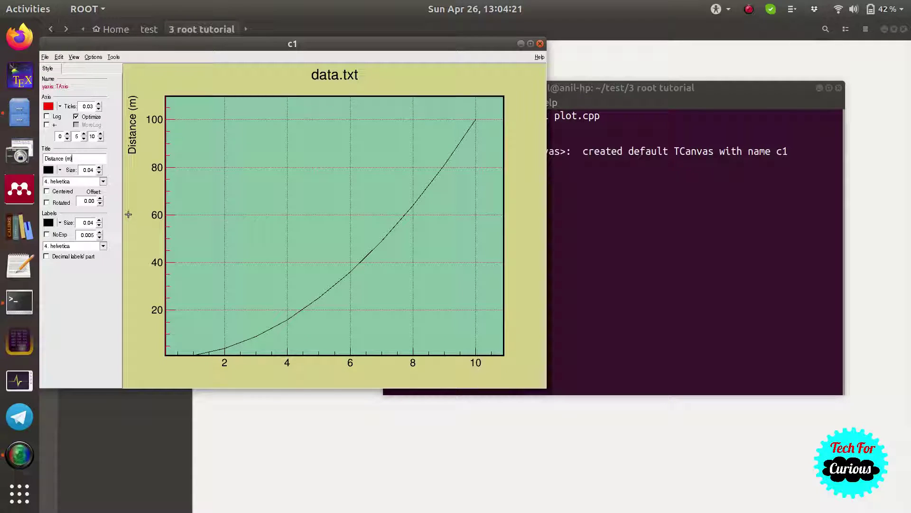
pyautogui.click(47, 192)
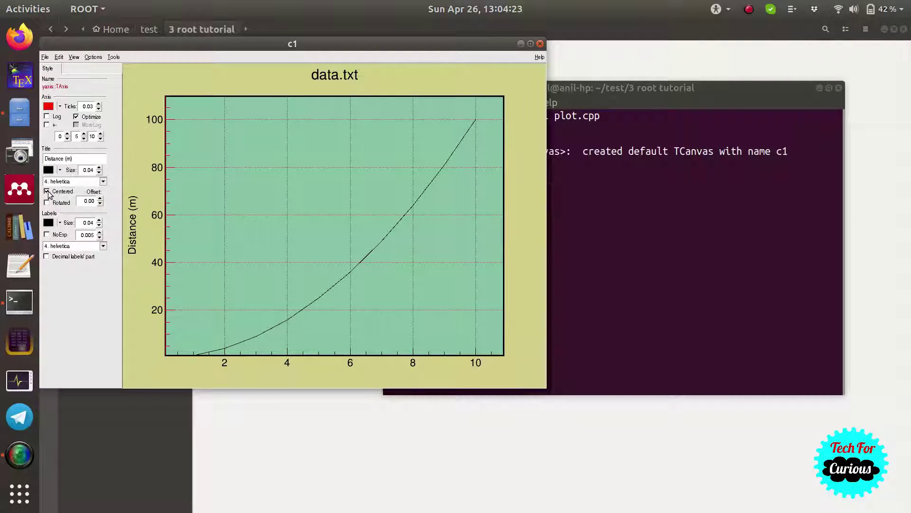
# Set the size of the y-axis title to 0.07
pyautogui.click(99, 168)
pyautogui.click(99, 167)
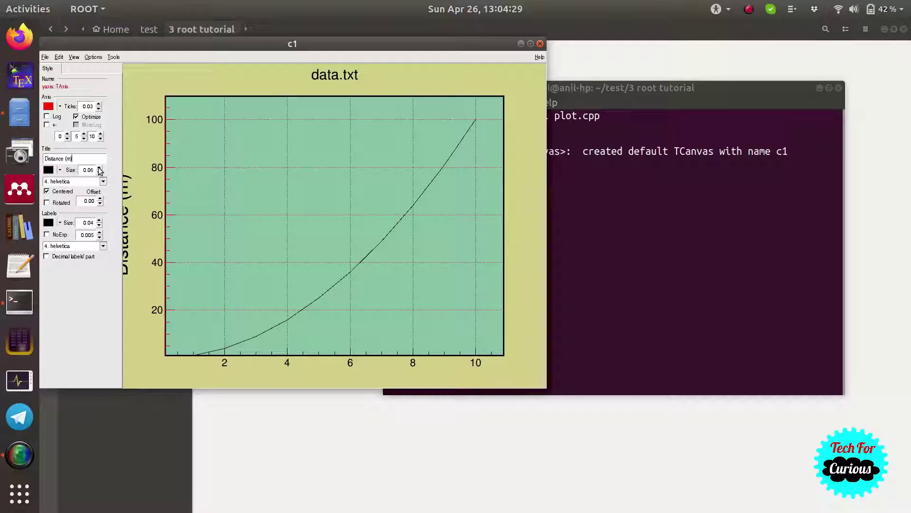
pyautogui.click(98, 168)
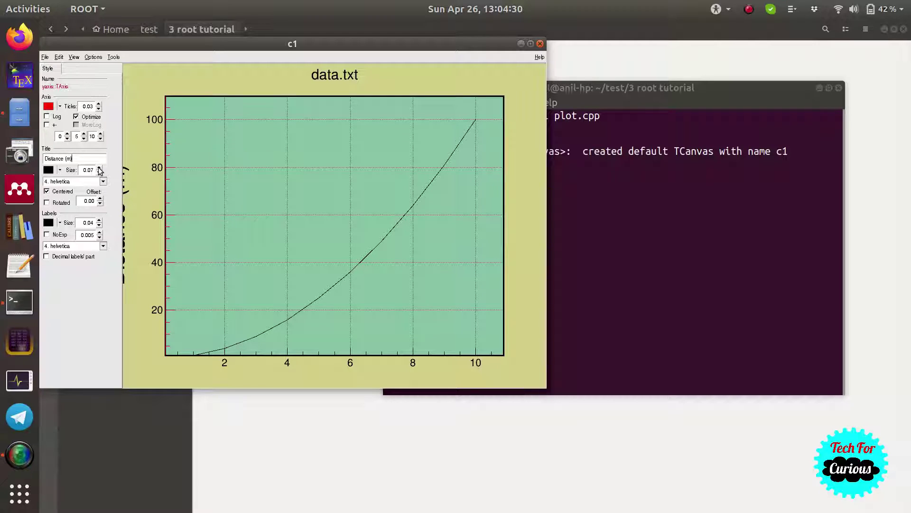
# Increase the y-axis title offset to 0.59 so the title clears the axis labels
pyautogui.click(100, 204)
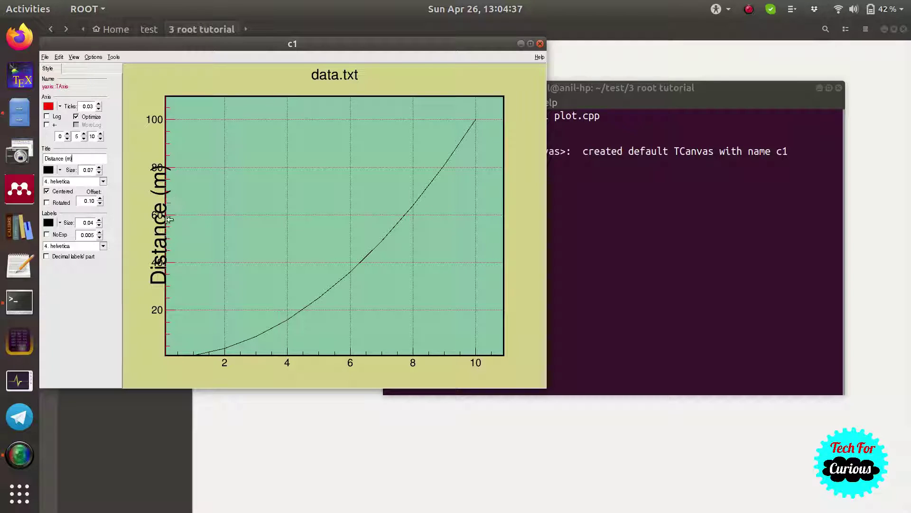
pyautogui.click(100, 199)
pyautogui.click(100, 199)
pyautogui.click(100, 199)
pyautogui.click(99, 198)
pyautogui.click(99, 198)
pyautogui.click(100, 199)
pyautogui.click(99, 199)
pyautogui.click(100, 199)
pyautogui.click(101, 199)
pyautogui.click(100, 199)
pyautogui.click(100, 199)
pyautogui.click(100, 199)
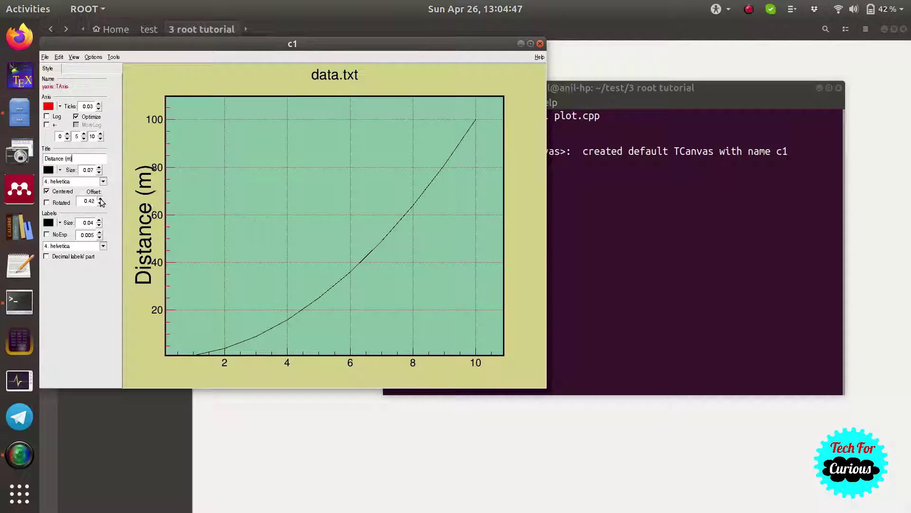
pyautogui.click(100, 199)
pyautogui.click(101, 199)
pyautogui.click(100, 199)
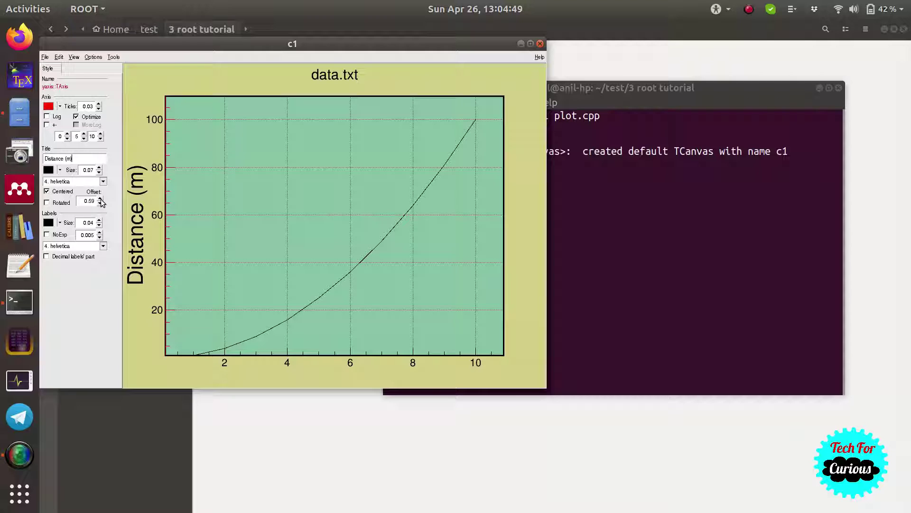
# Try the rotated option on the y-axis title and switch it back off
pyautogui.click(61, 202)
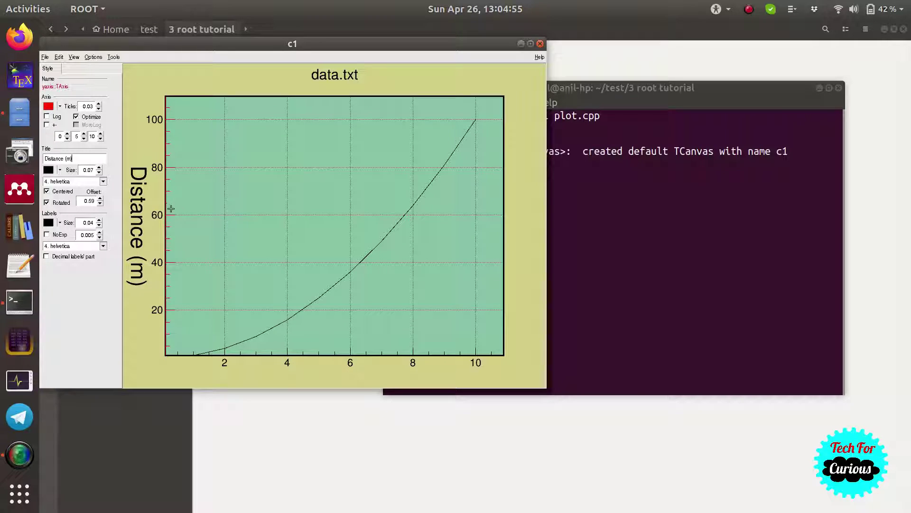
pyautogui.click(63, 204)
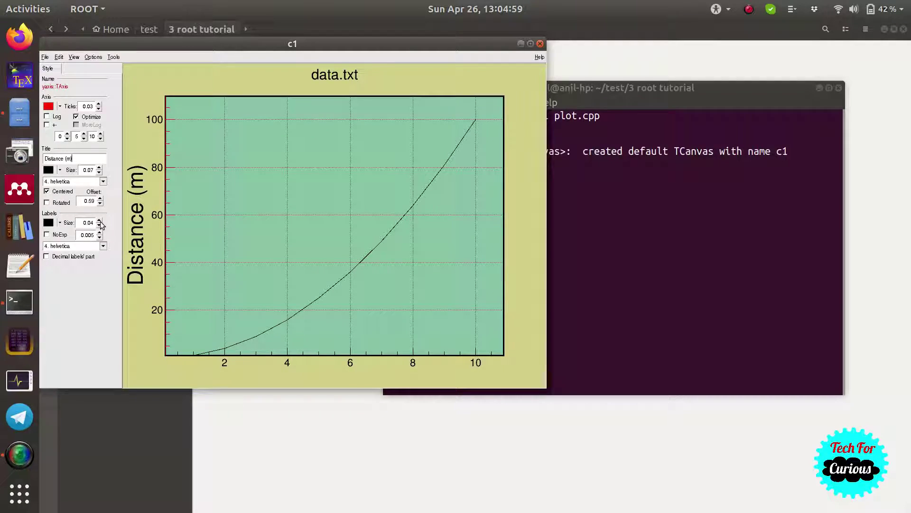
# Colour the y-axis labels and title red and pick 4. helvetica as the title font
pyautogui.click(60, 223)
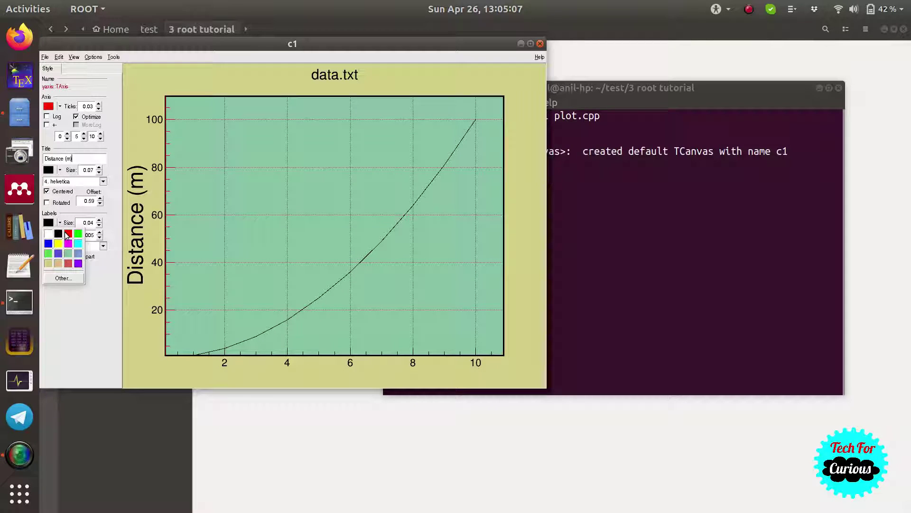
pyautogui.click(67, 230)
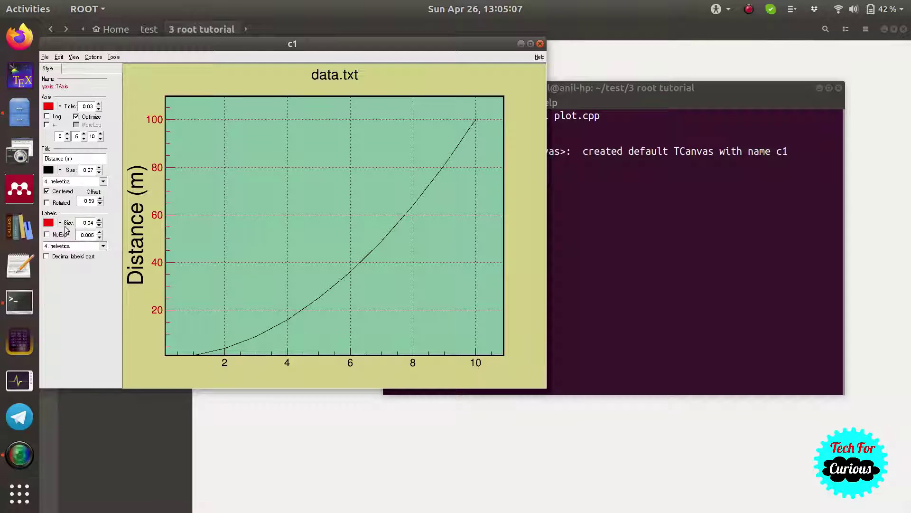
pyautogui.click(61, 170)
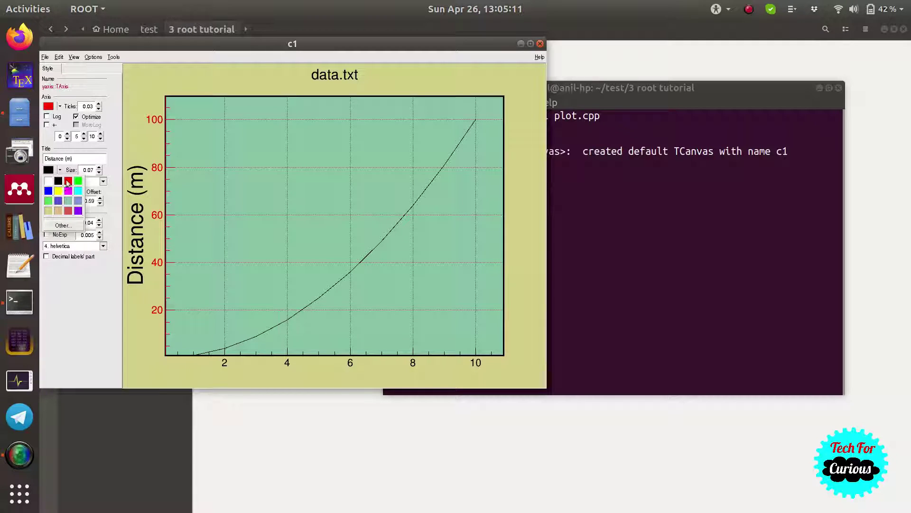
pyautogui.click(68, 183)
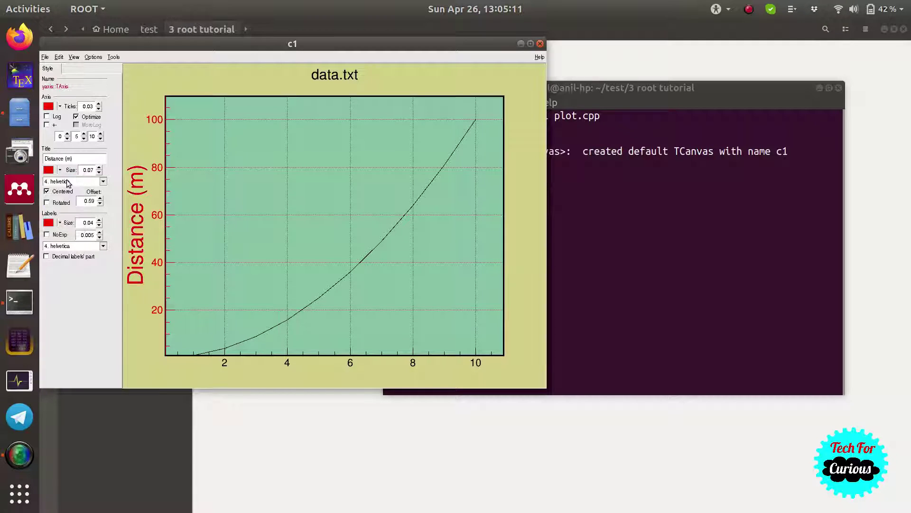
pyautogui.click(103, 182)
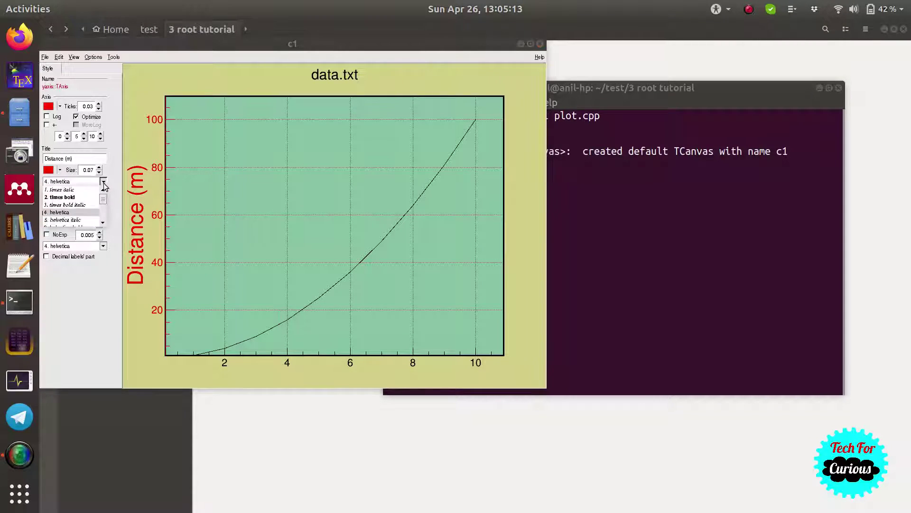
pyautogui.click(70, 212)
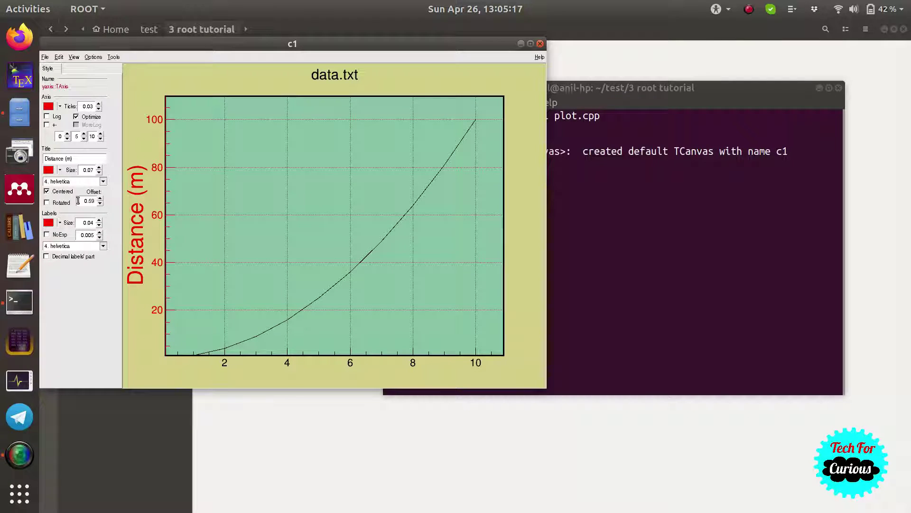
# Set the y-axis label size to 0.05 and the y-axis title offset to 0.65
pyautogui.click(99, 221)
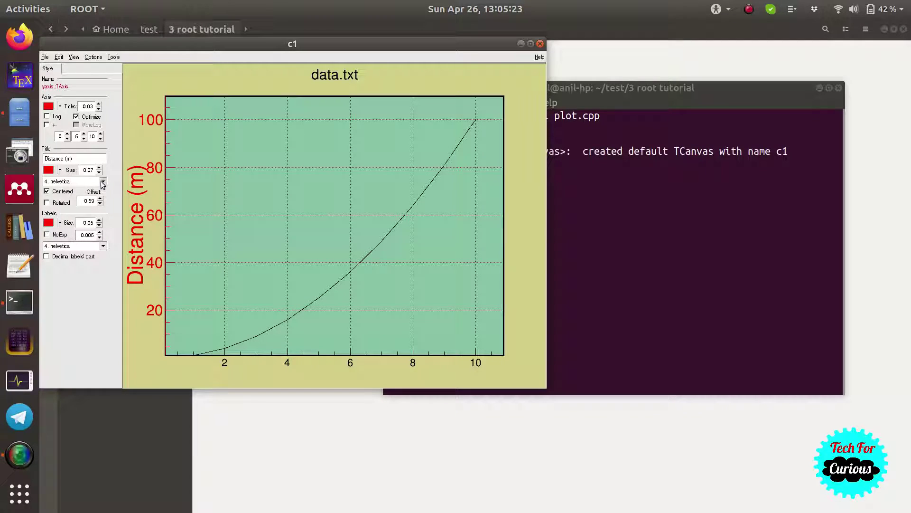
pyautogui.click(99, 198)
pyautogui.click(99, 199)
pyautogui.click(99, 198)
pyautogui.click(99, 198)
pyautogui.click(99, 199)
pyautogui.click(100, 199)
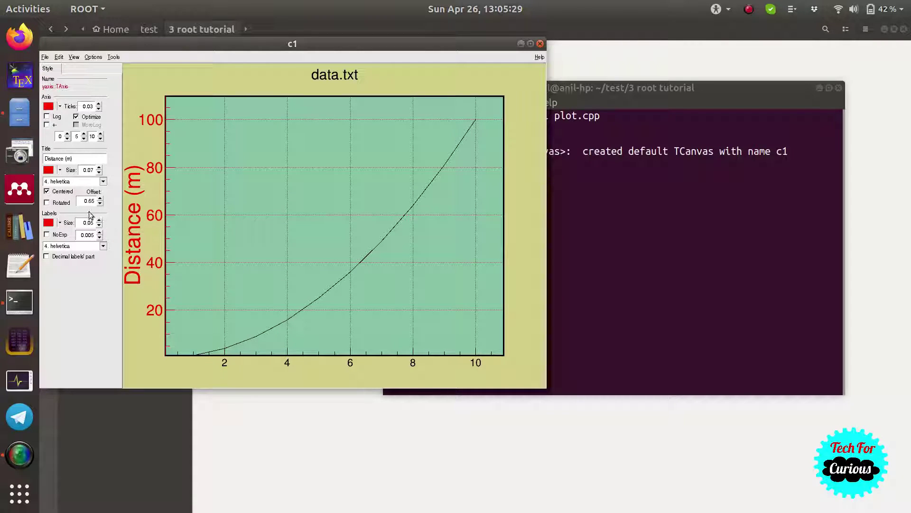
pyautogui.click(103, 245)
pyautogui.click(66, 252)
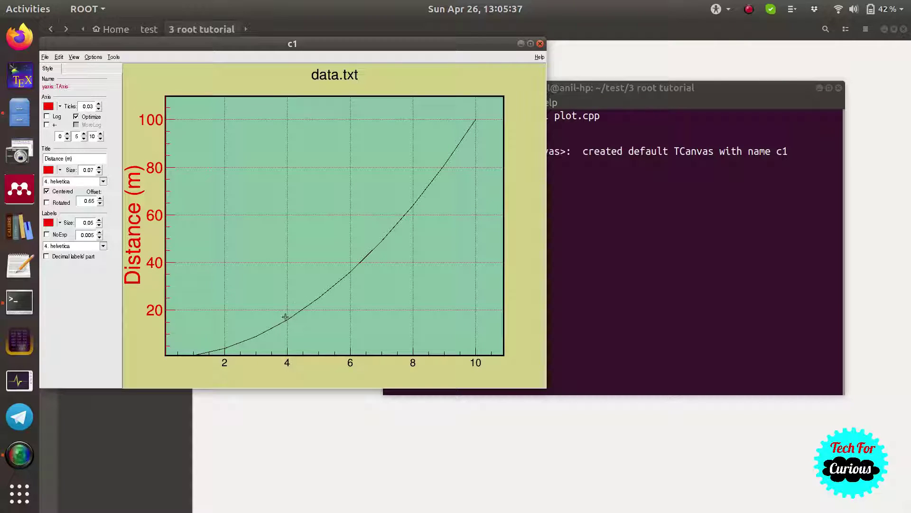
# Select the x-axis and colour its axis line and tick marks red
pyautogui.click(227, 350)
pyautogui.click(224, 364)
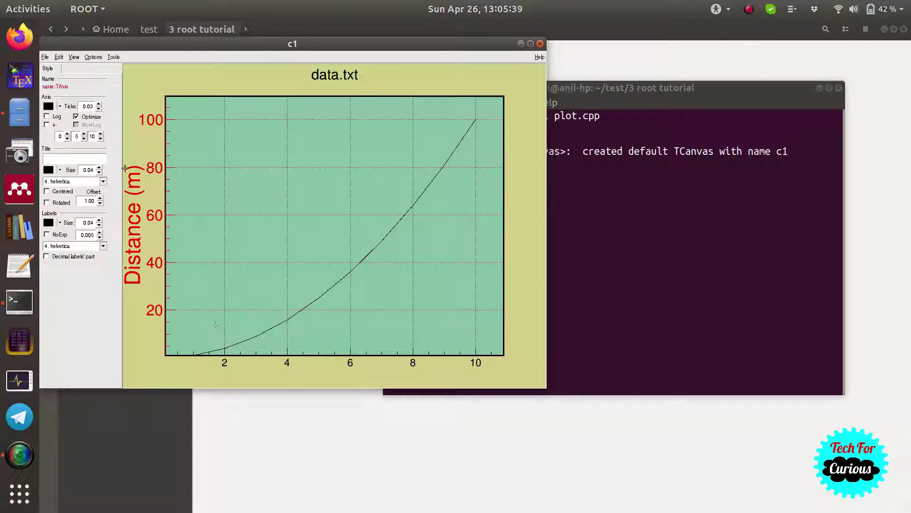
pyautogui.click(60, 106)
pyautogui.click(69, 126)
pyautogui.click(60, 106)
pyautogui.click(68, 117)
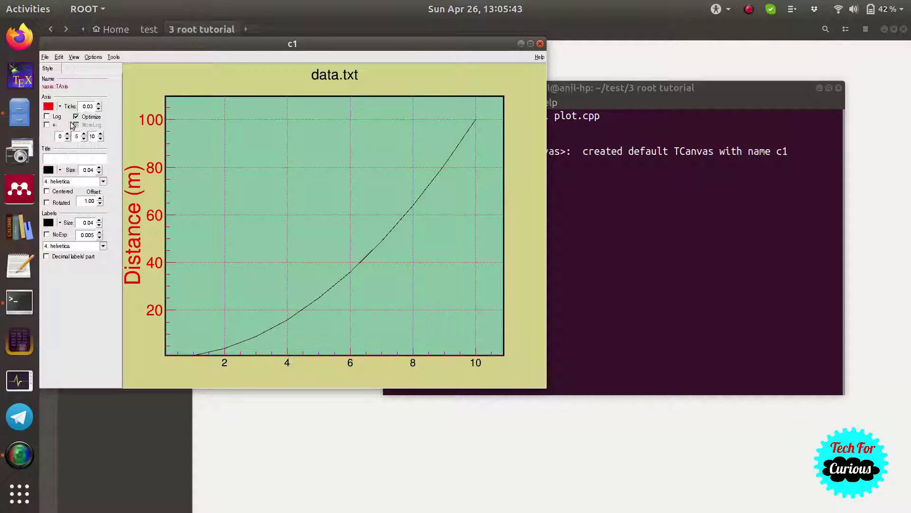
# Colour the title and the labels of the x-axis red
pyautogui.click(60, 170)
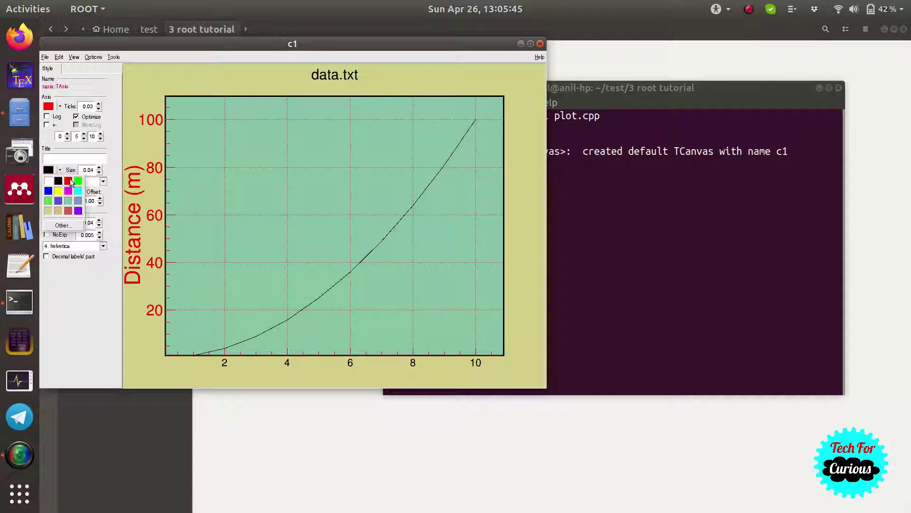
pyautogui.click(68, 180)
pyautogui.click(60, 224)
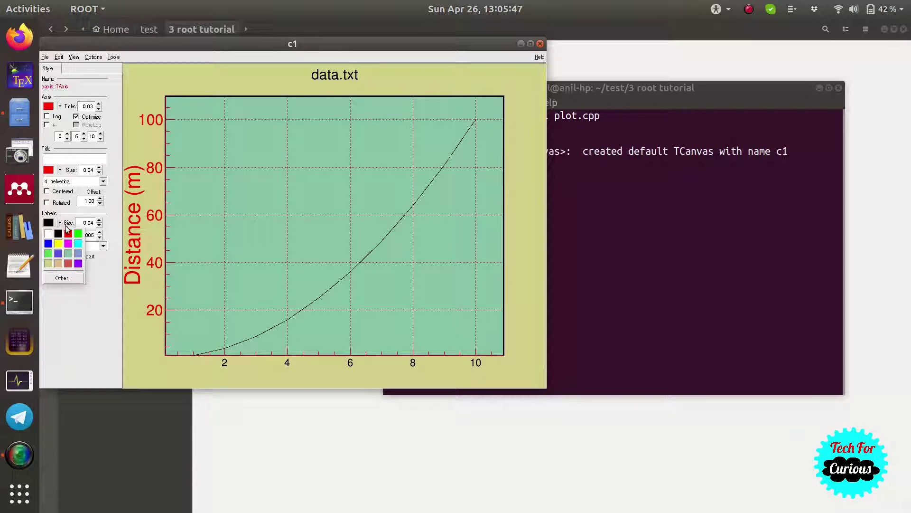
pyautogui.click(68, 233)
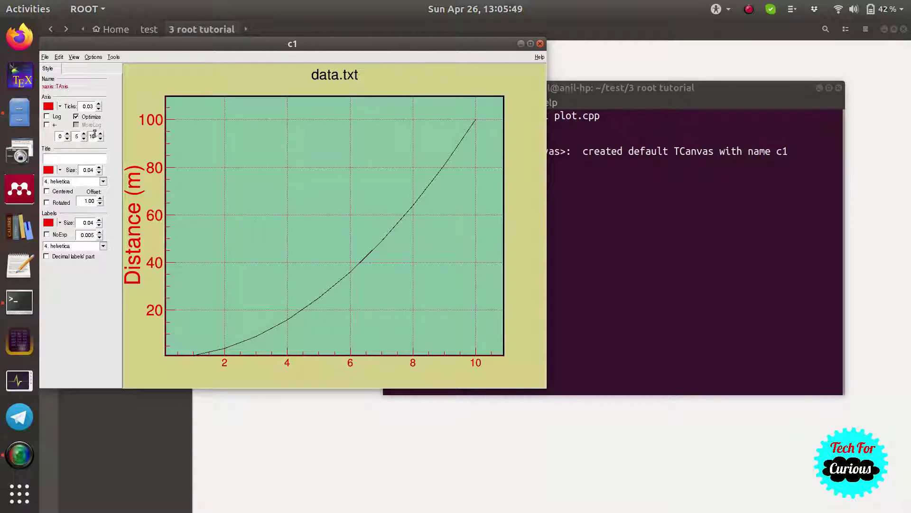
# Title the x-axis "Time (s)" and centre the title along the axis
pyautogui.click(86, 158)
pyautogui.write('Time (s)')
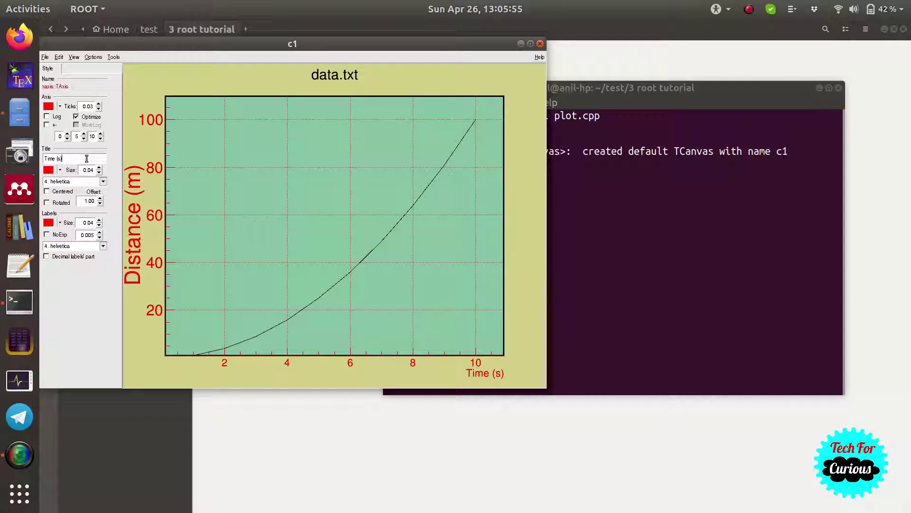
pyautogui.click(47, 191)
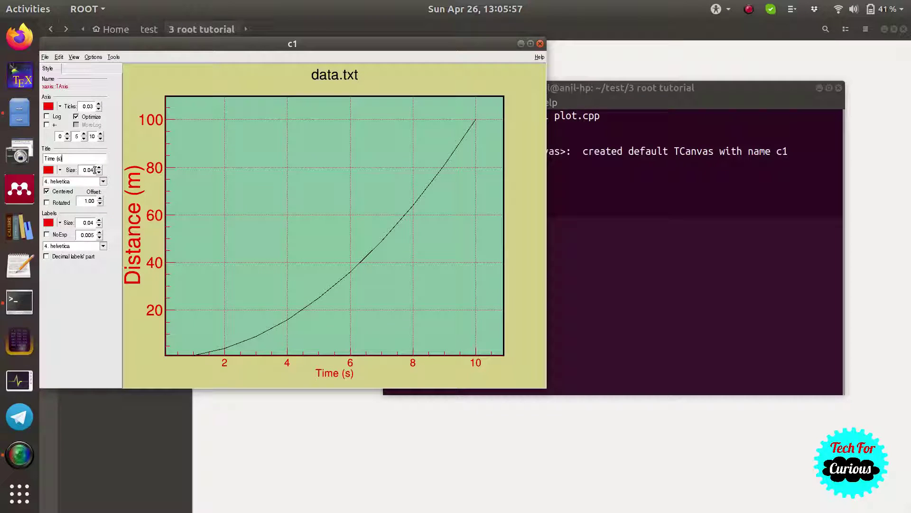
# Set the size of the x-axis title to 0.07
pyautogui.click(99, 168)
pyautogui.click(99, 168)
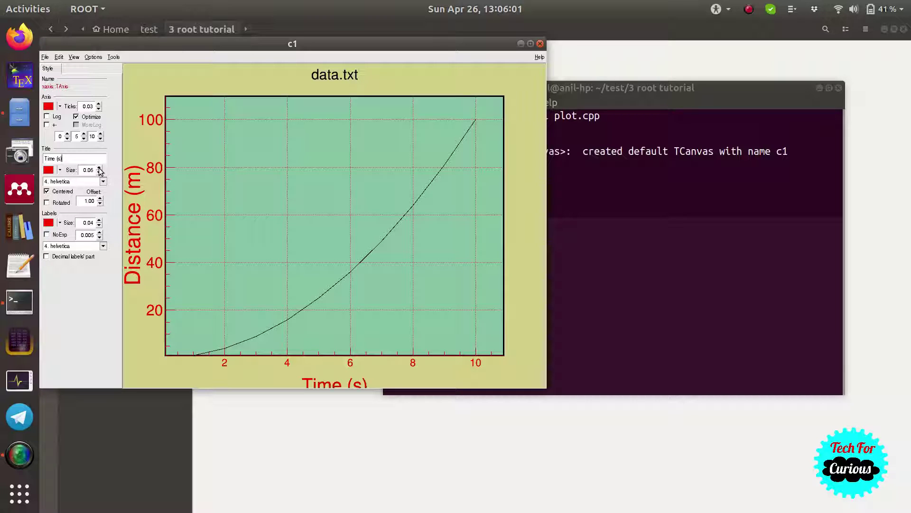
pyautogui.click(99, 168)
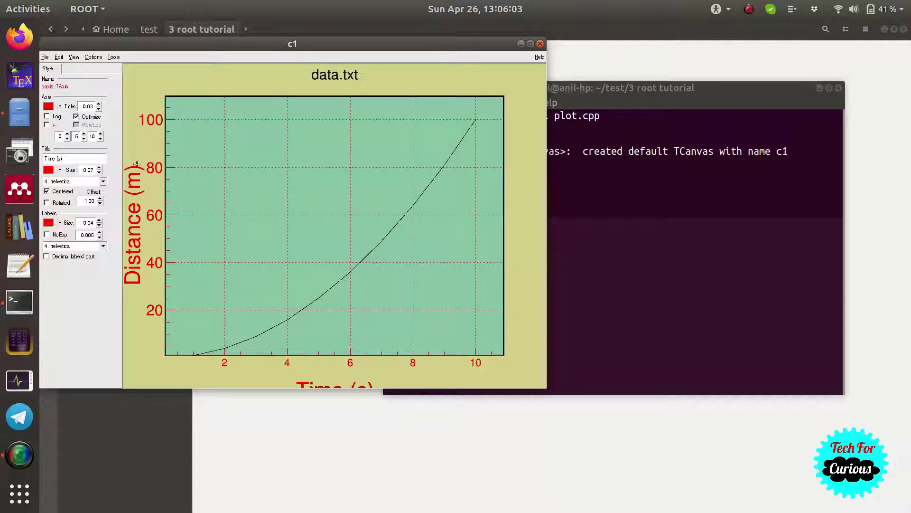
# Reduce the x-axis title offset to 0.59 and set the x-axis label size to 0.05
pyautogui.click(145, 163)
pyautogui.click(304, 358)
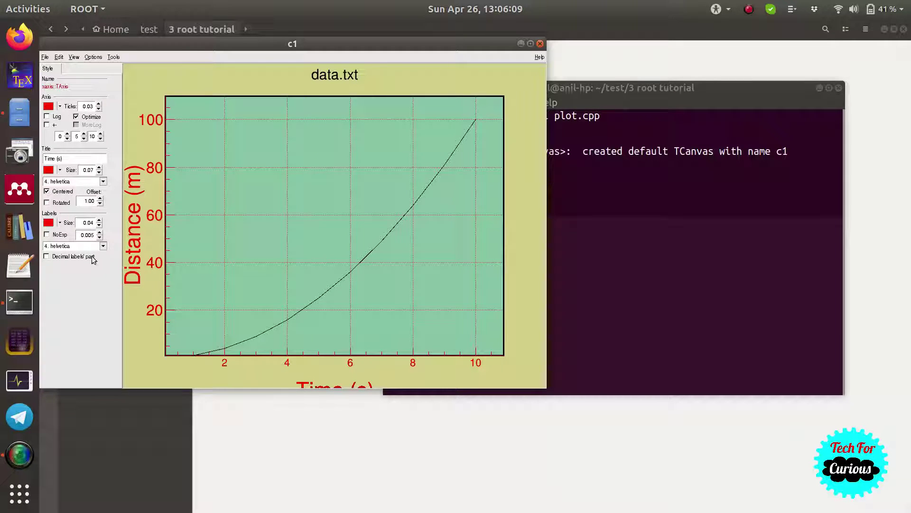
pyautogui.click(99, 204)
pyautogui.click(99, 204)
pyautogui.click(100, 204)
pyautogui.click(100, 204)
pyautogui.click(99, 204)
pyautogui.click(100, 204)
pyautogui.click(99, 204)
pyautogui.click(99, 204)
pyautogui.click(99, 204)
pyautogui.click(100, 204)
pyautogui.click(100, 204)
pyautogui.click(100, 205)
pyautogui.click(100, 204)
pyautogui.click(100, 204)
pyautogui.click(100, 204)
pyautogui.click(100, 204)
pyautogui.click(100, 204)
pyautogui.click(100, 204)
pyautogui.click(100, 204)
pyautogui.click(100, 204)
pyautogui.click(100, 204)
pyautogui.click(100, 204)
pyautogui.click(99, 204)
pyautogui.click(100, 204)
pyautogui.click(99, 204)
pyautogui.click(99, 204)
pyautogui.click(100, 204)
pyautogui.click(99, 205)
pyautogui.click(100, 204)
pyautogui.click(100, 204)
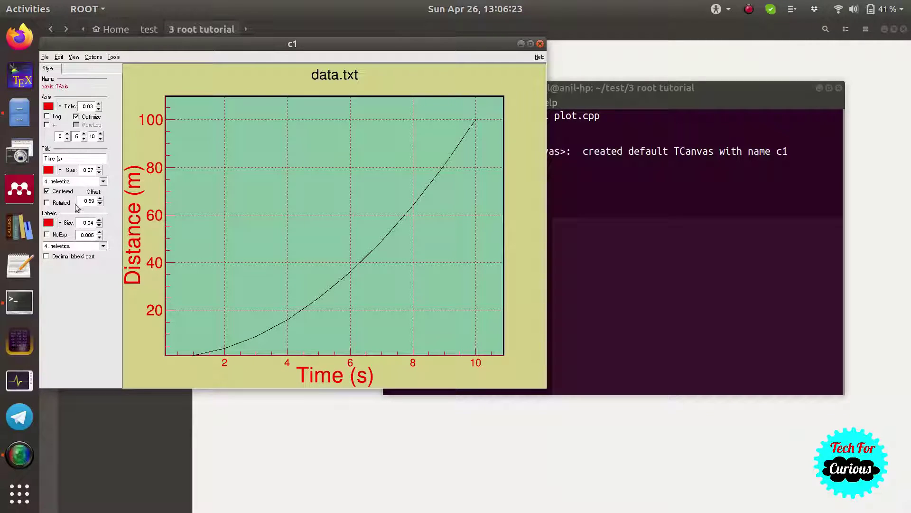
pyautogui.click(100, 221)
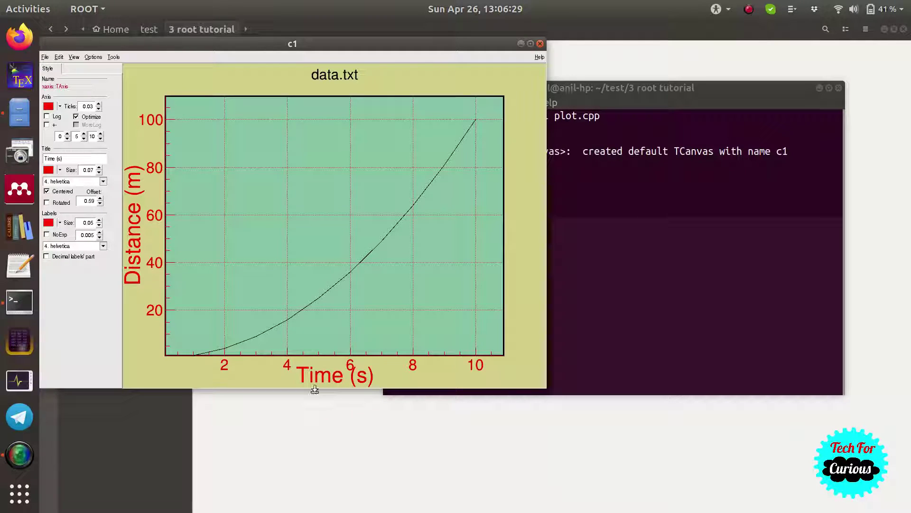
# Move the frame's lower edge up slightly and set the x-axis title offset to 0.69
pyautogui.moveTo(323, 352); pyautogui.dragTo(322, 353)
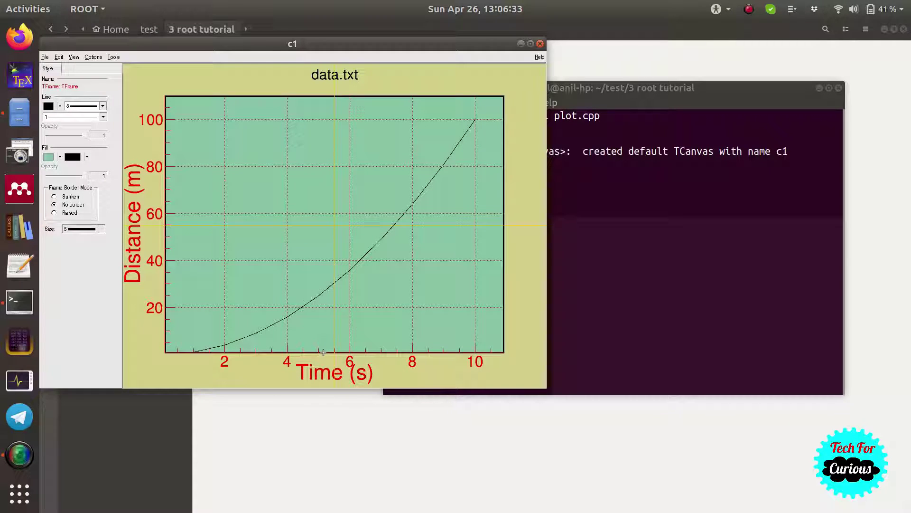
pyautogui.click(288, 365)
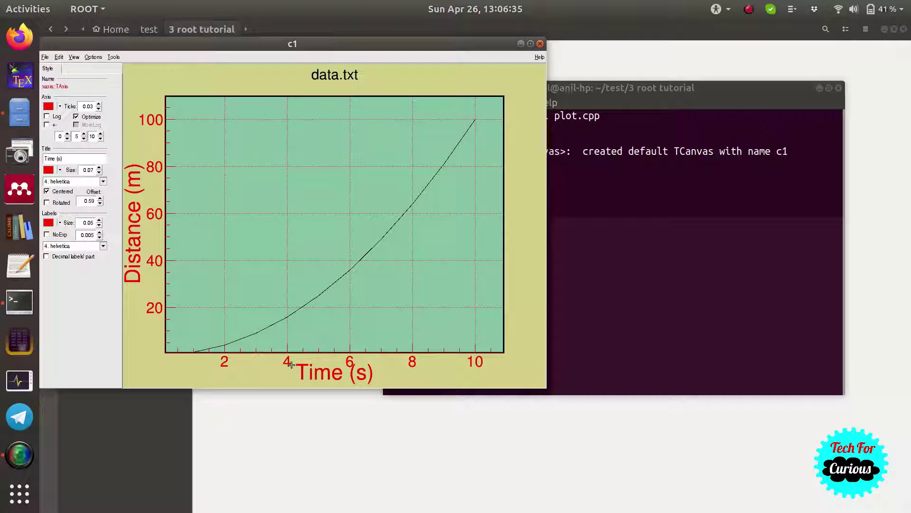
pyautogui.click(100, 198)
pyautogui.click(101, 199)
pyautogui.click(100, 199)
pyautogui.click(100, 199)
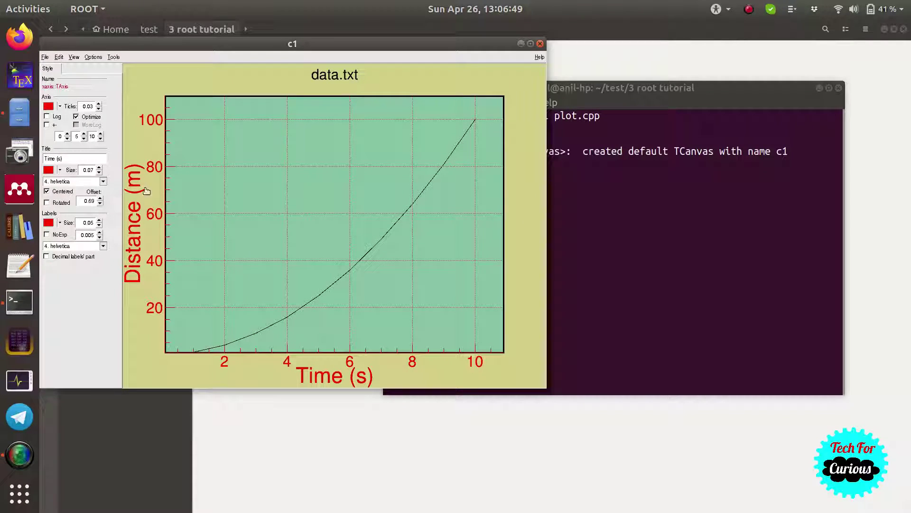
# Set the curve's line colour to blue and its line width to 3
pyautogui.click(465, 137)
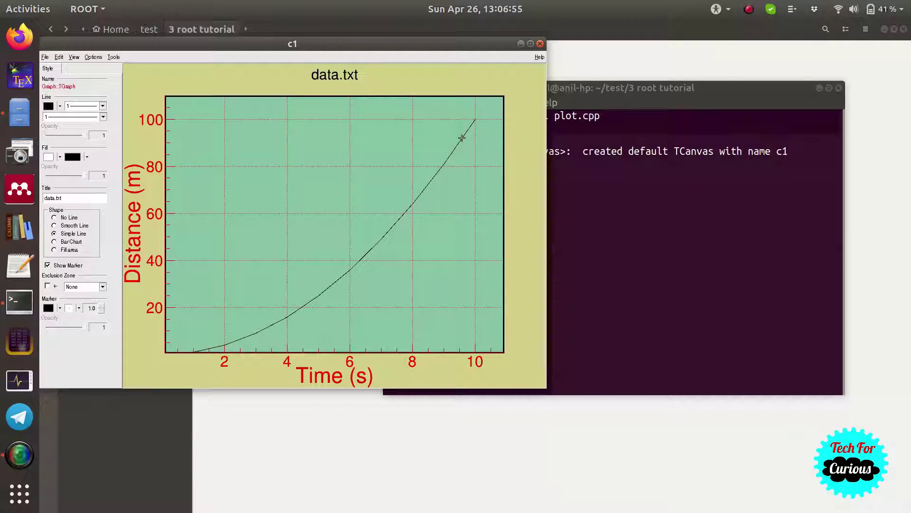
pyautogui.click(60, 106)
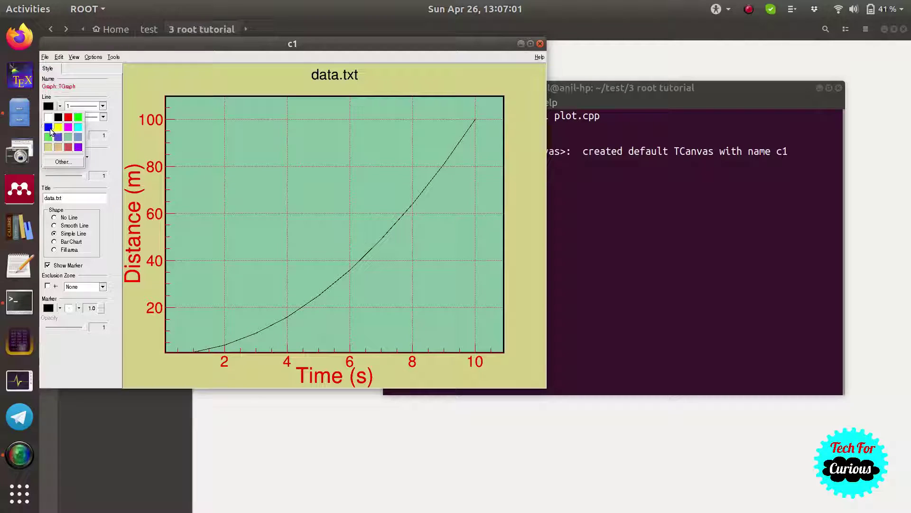
pyautogui.click(49, 127)
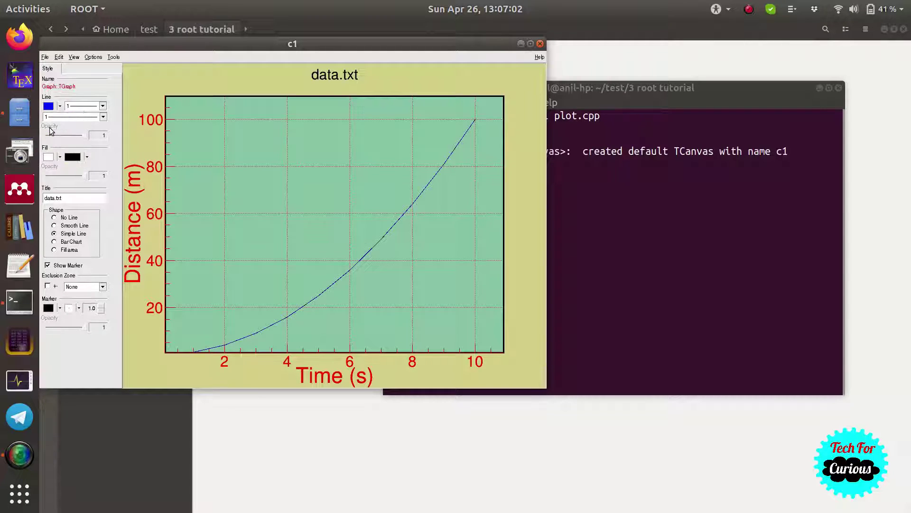
pyautogui.click(100, 117)
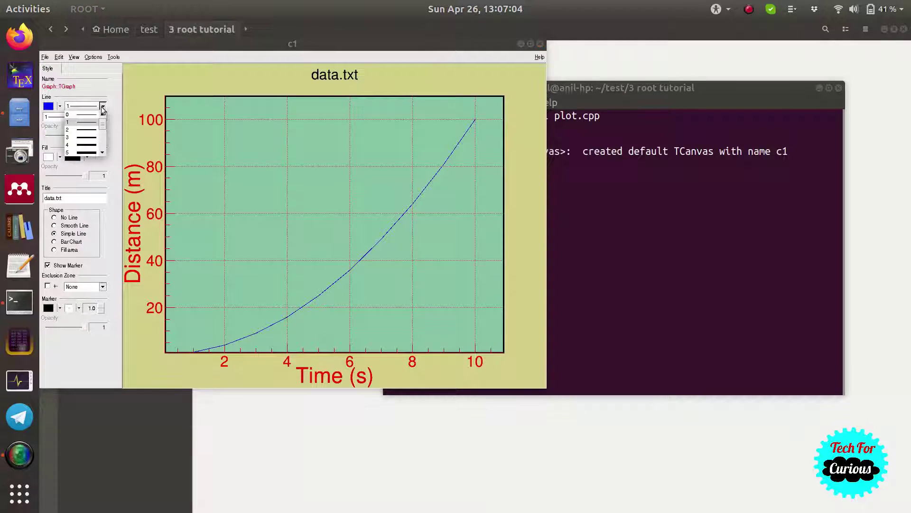
pyautogui.click(92, 138)
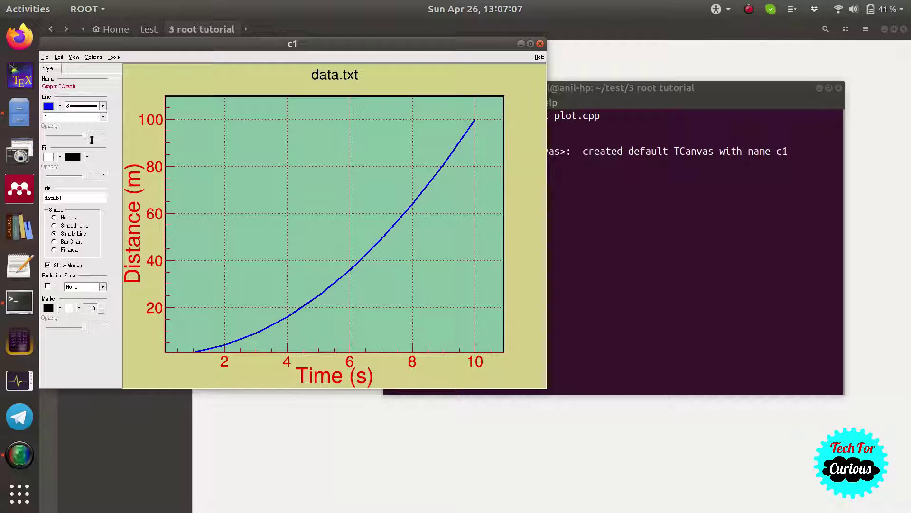
# Try line styles 2 and 4 on the curve and restore the solid line style 1
pyautogui.click(102, 118)
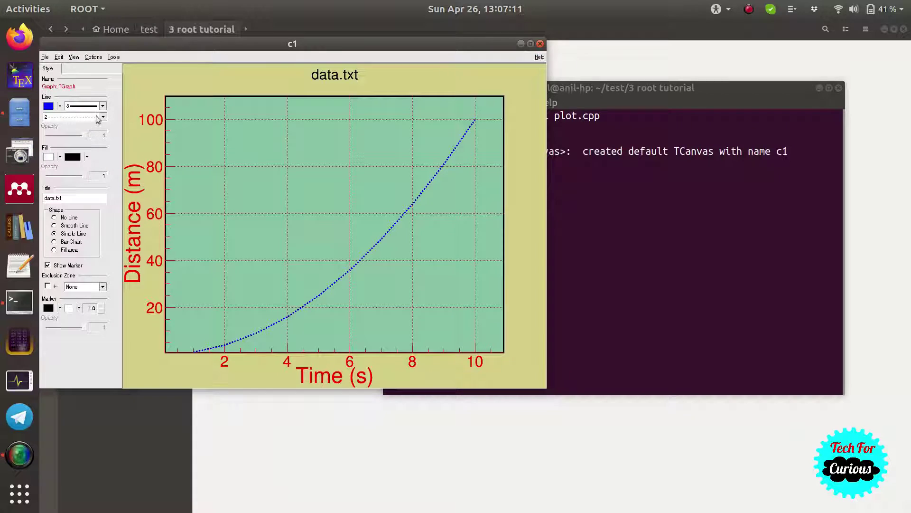
pyautogui.click(103, 117)
pyautogui.click(84, 149)
pyautogui.click(103, 117)
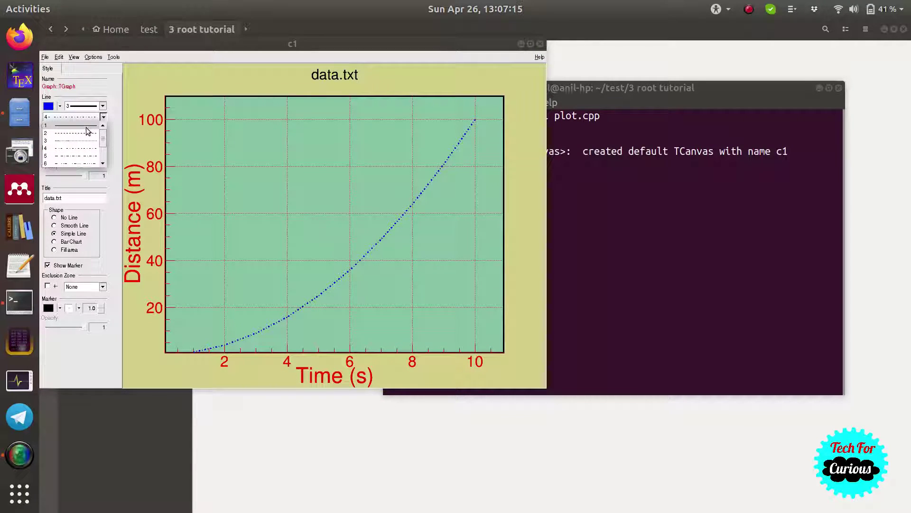
pyautogui.click(87, 126)
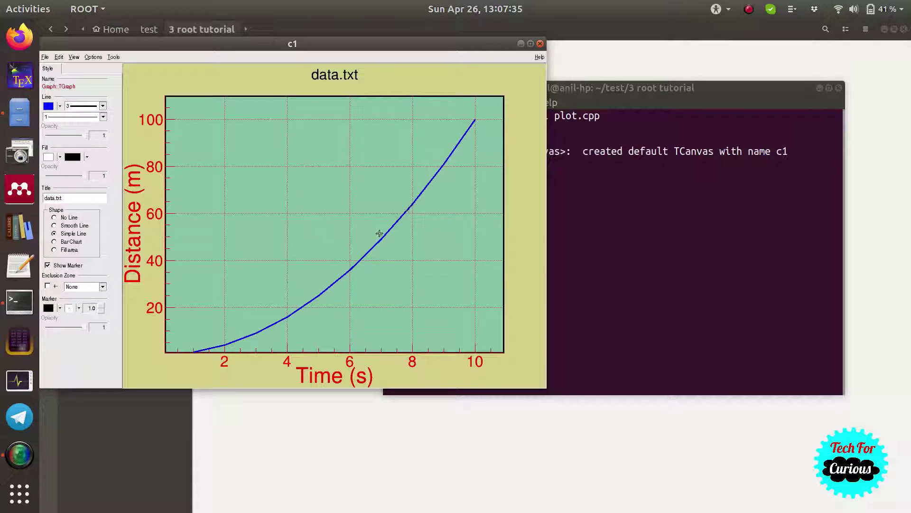
# Replace the graph's title with "Distance Time Graph"
pyautogui.click(57, 198)
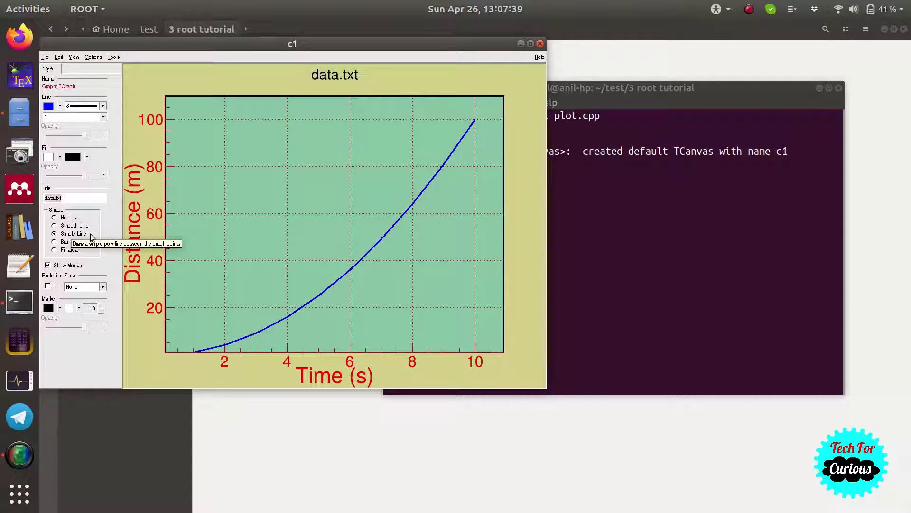
pyautogui.press('BackSpace')
pyautogui.press('BackSpace')
pyautogui.press('BackSpace')
pyautogui.press('BackSpace')
pyautogui.press('BackSpace')
pyautogui.press('BackSpace')
pyautogui.press('BackSpace')
pyautogui.press('BackSpace')
pyautogui.write('Ditanc')
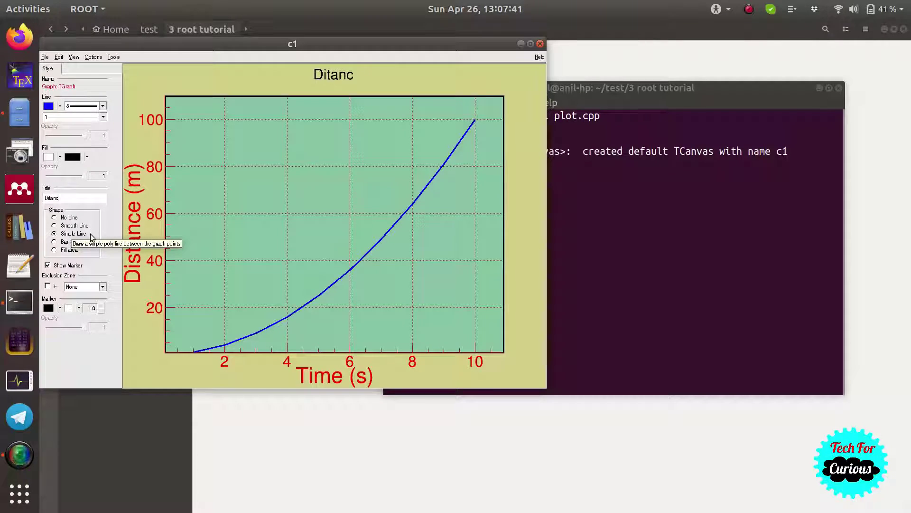
pyautogui.press('BackSpace')
pyautogui.press('BackSpace')
pyautogui.press('BackSpace')
pyautogui.press('BackSpace')
pyautogui.write('stance')
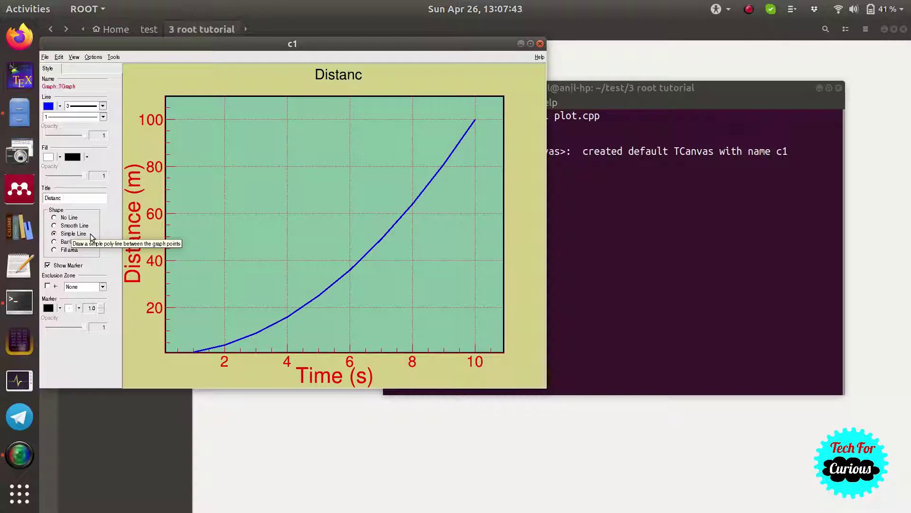
pyautogui.write(' Time g')
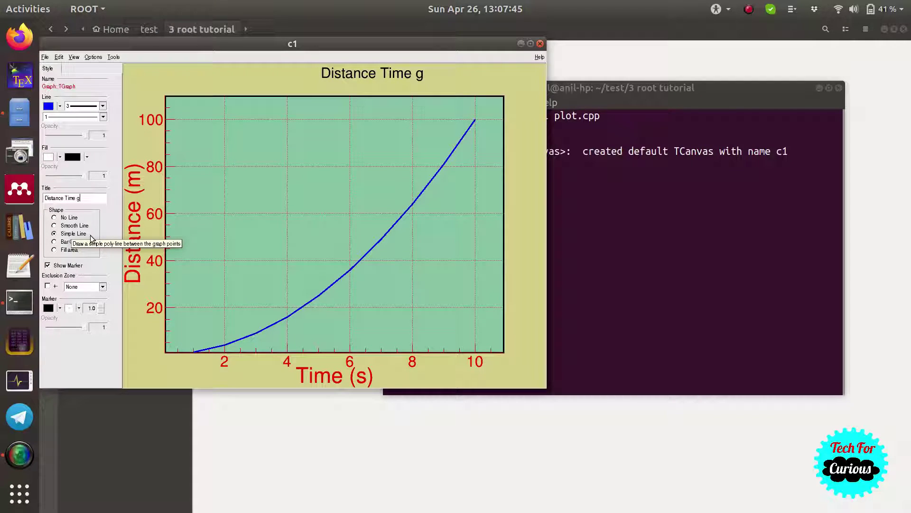
pyautogui.press('BackSpace')
pyautogui.write('Graph')
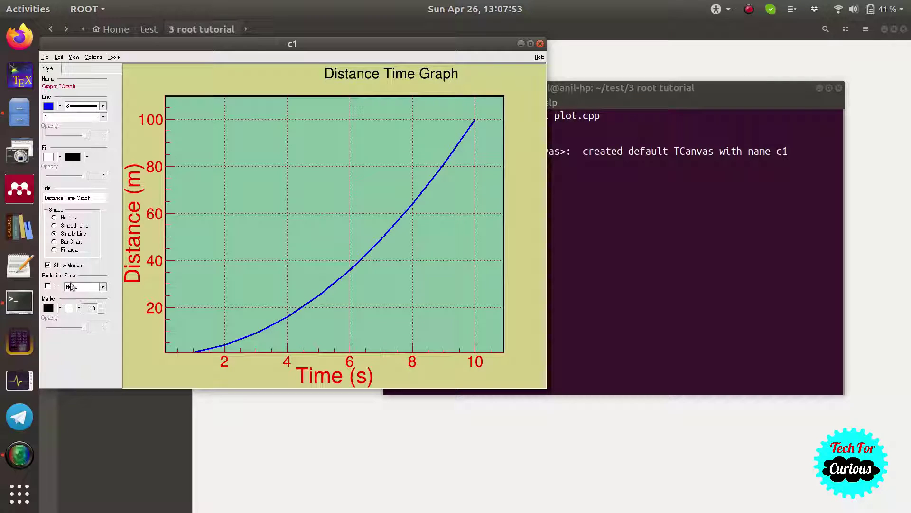
# Mark the curve's data points with filled circles and colour the markers blue
pyautogui.click(79, 309)
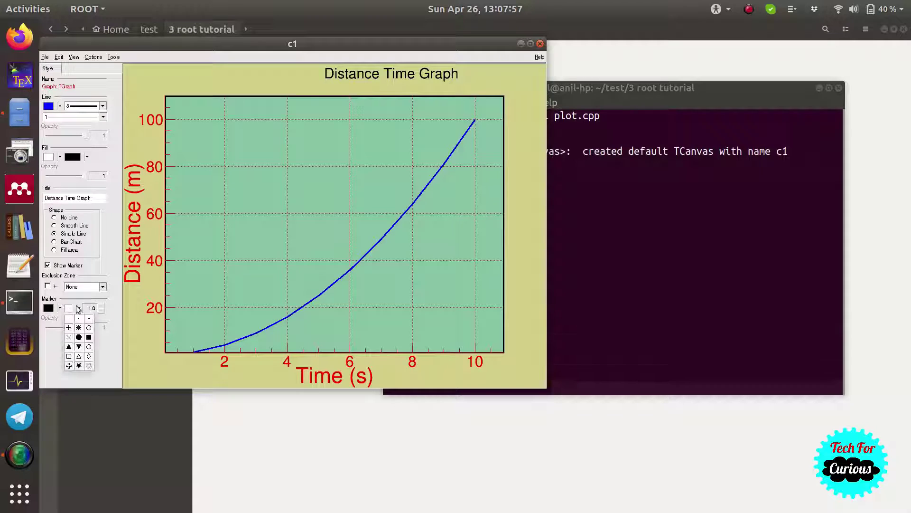
pyautogui.click(82, 341)
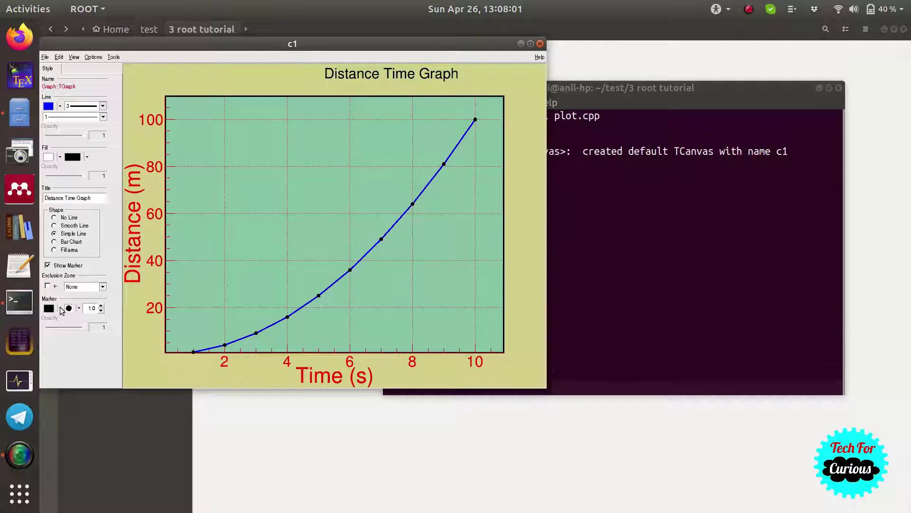
pyautogui.click(60, 309)
pyautogui.click(49, 329)
# Increase the marker size to 2.0 and toggle the curve's marker display off and back on
pyautogui.click(102, 306)
pyautogui.click(101, 306)
pyautogui.click(101, 305)
pyautogui.click(102, 306)
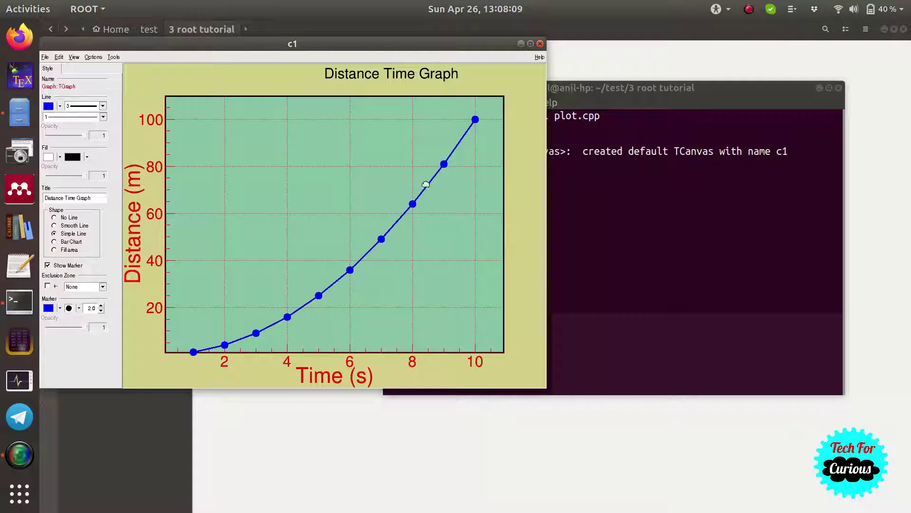
pyautogui.click(48, 264)
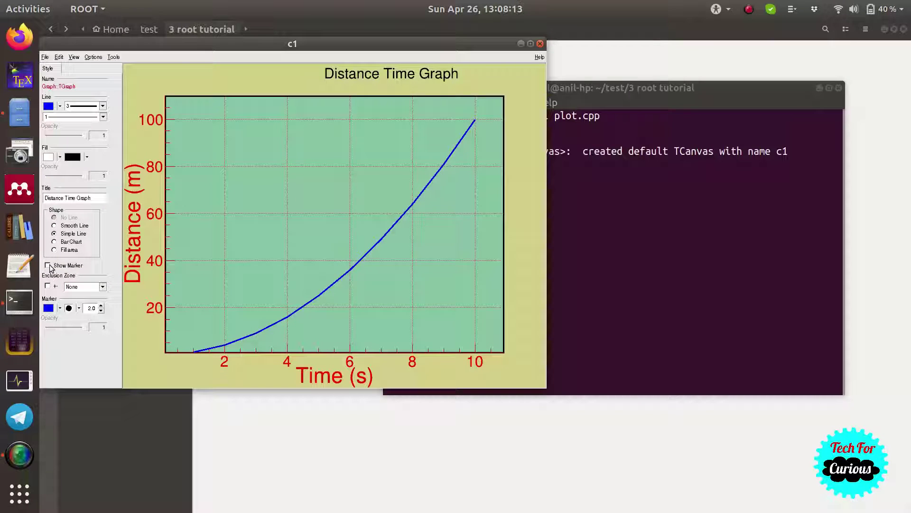
pyautogui.click(48, 265)
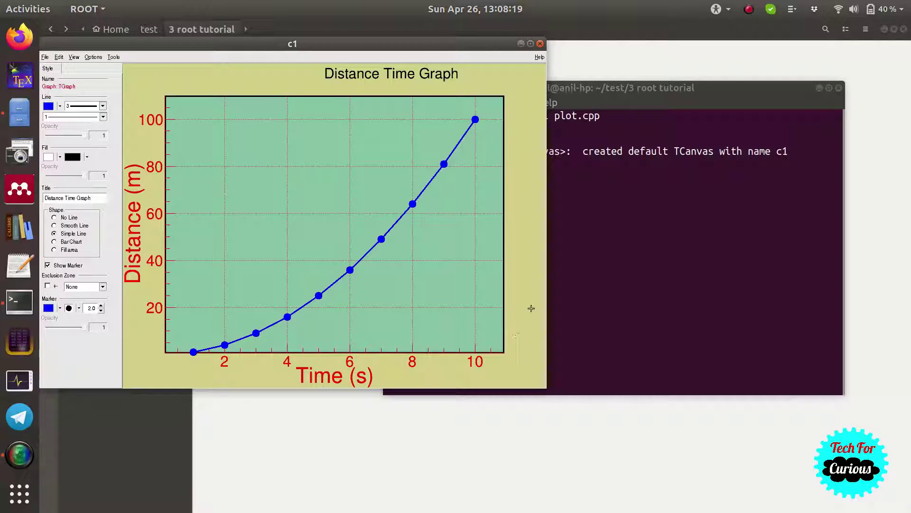
# Change the text colour of the graph title above the frame to red
pyautogui.click(366, 74)
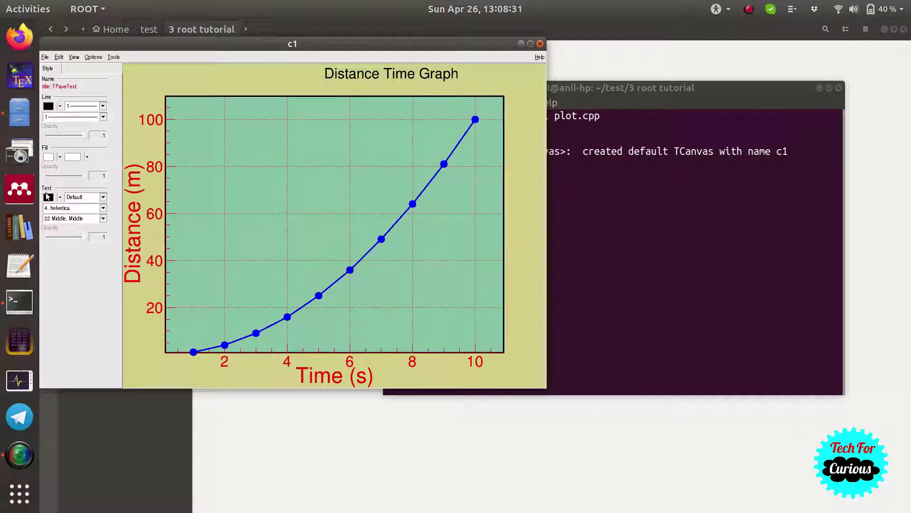
pyautogui.click(60, 197)
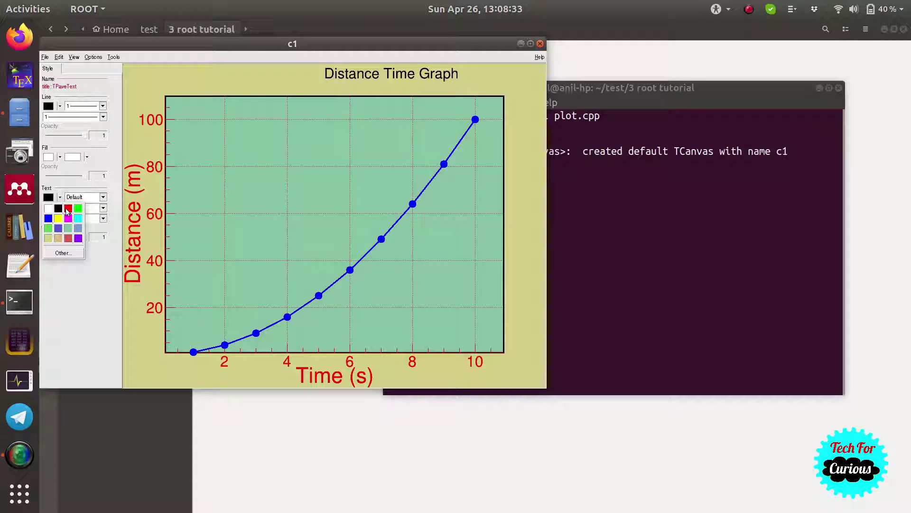
pyautogui.click(68, 209)
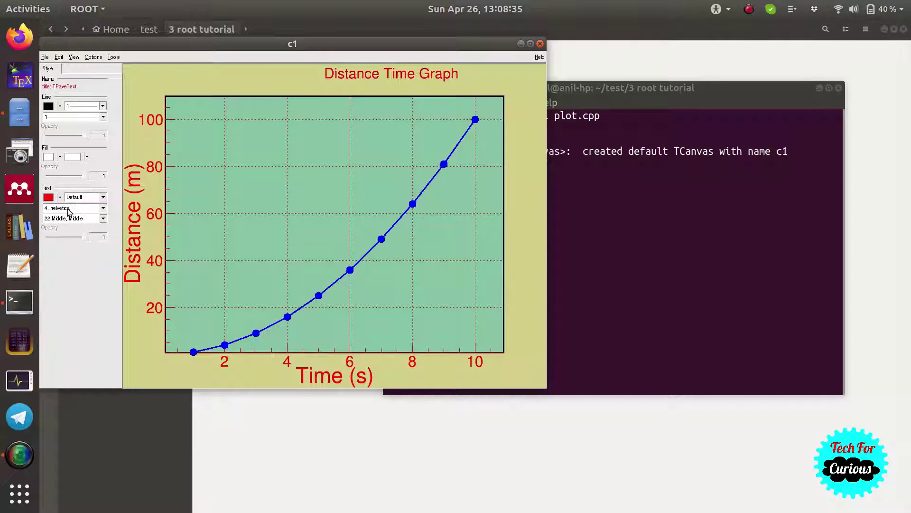
# Try text sizes 10, 32 and 40 for the graph title and settle on size 50
pyautogui.click(102, 197)
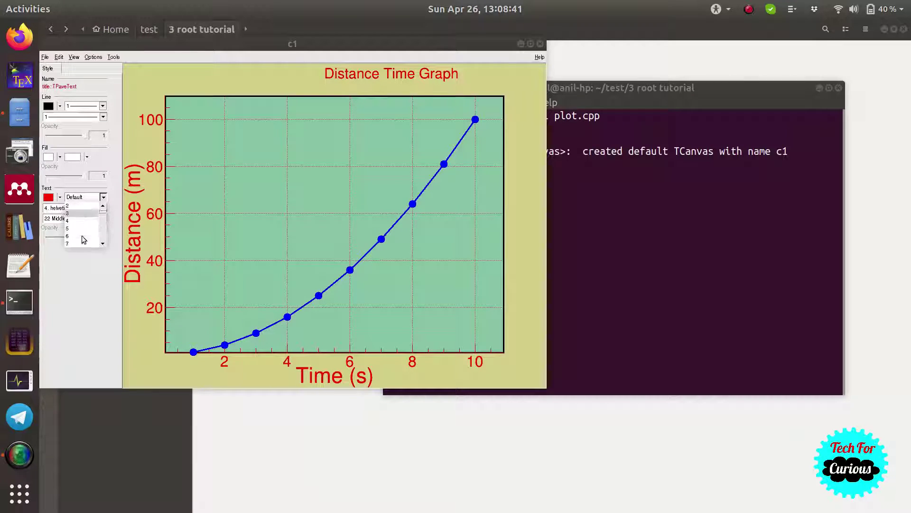
pyautogui.click(80, 227)
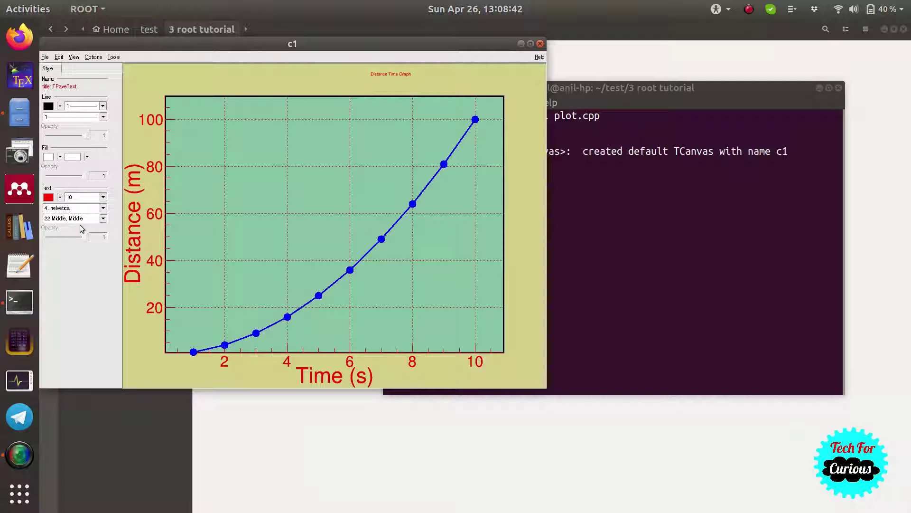
pyautogui.click(101, 197)
pyautogui.scroll(-7, 90, 225)
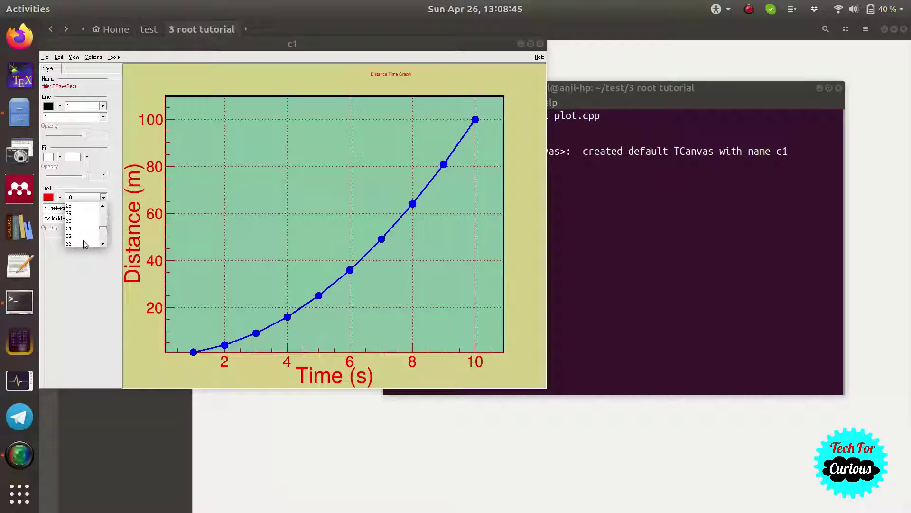
pyautogui.click(80, 236)
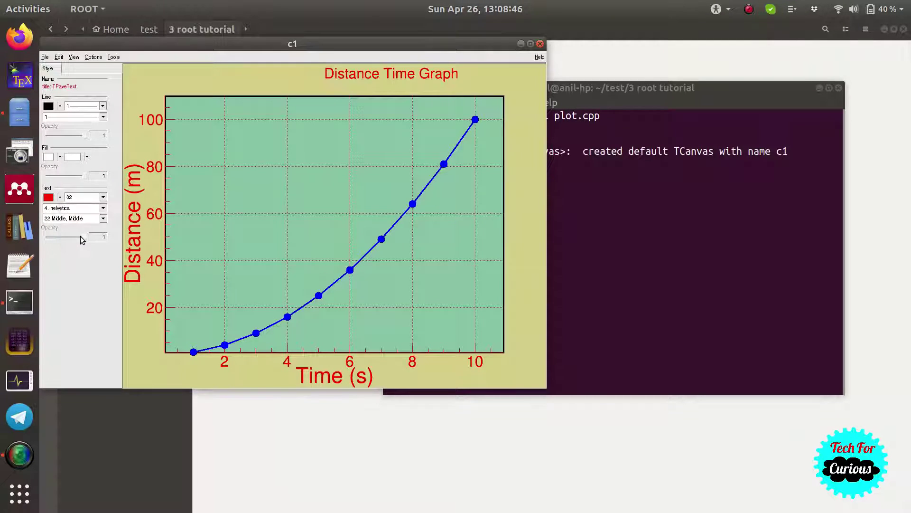
pyautogui.click(103, 197)
pyautogui.scroll(-3, 78, 233)
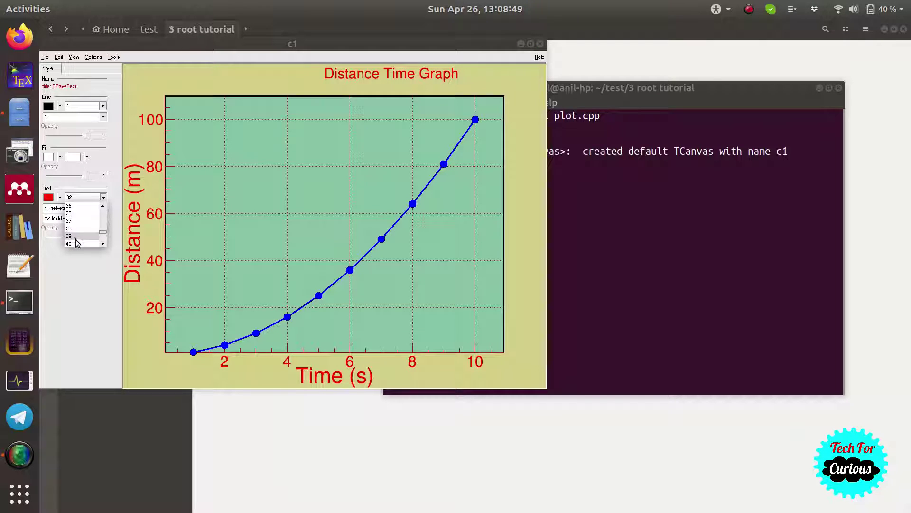
pyautogui.click(77, 243)
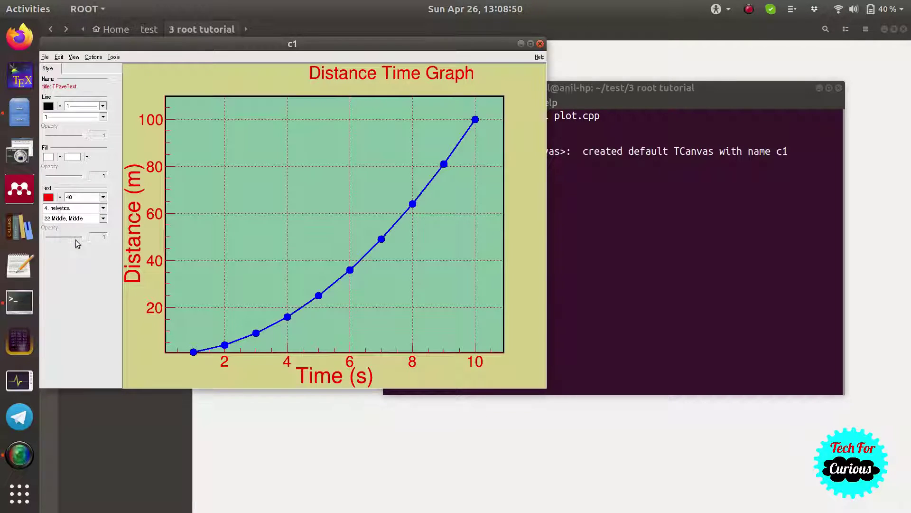
pyautogui.click(103, 198)
pyautogui.scroll(-3, 83, 237)
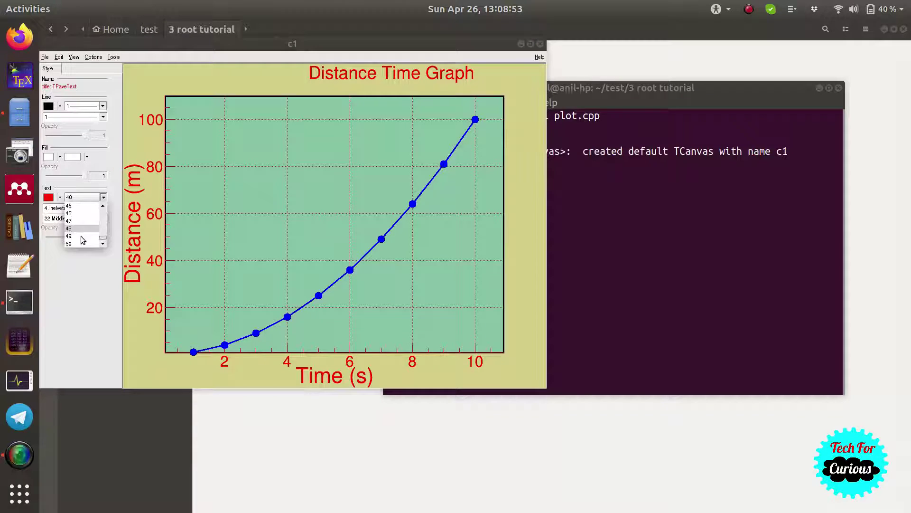
pyautogui.click(82, 243)
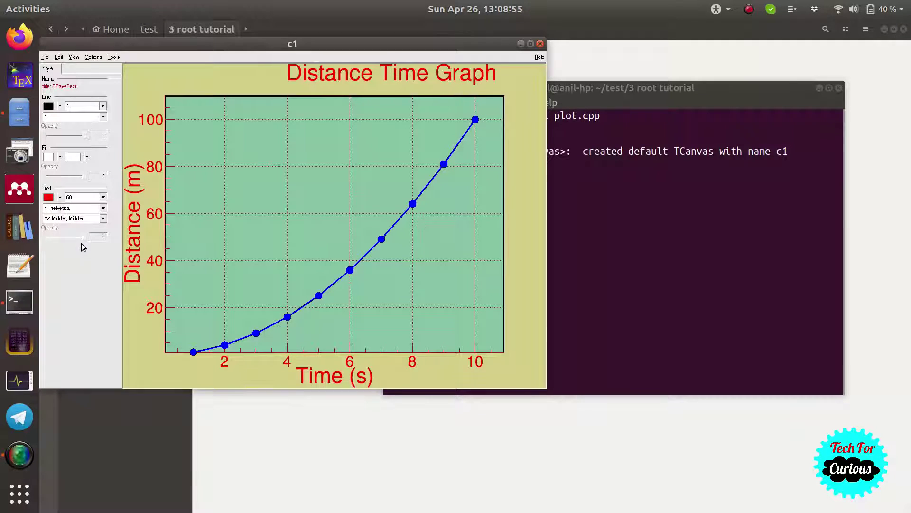
# Try the "12 Middle, Left" alignment on the graph title and set it to "32 Middle, Right"
pyautogui.click(102, 219)
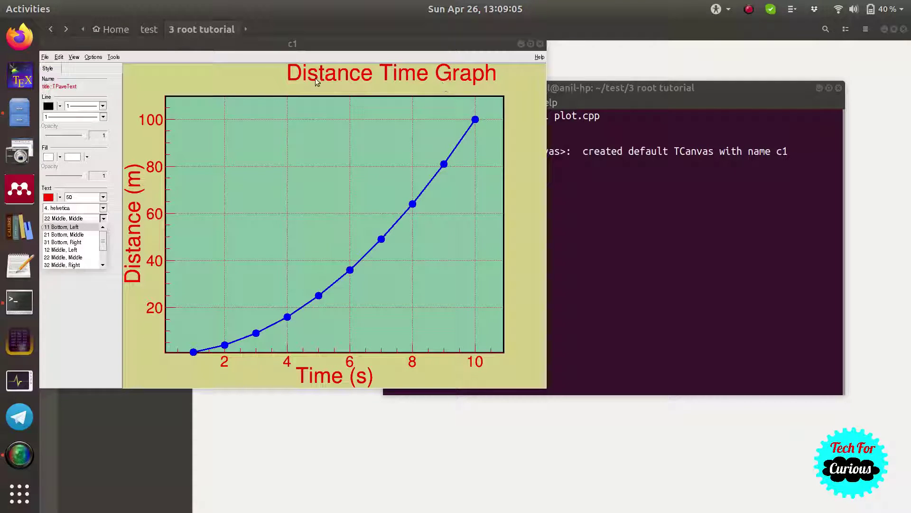
pyautogui.scroll(-2, 90, 253)
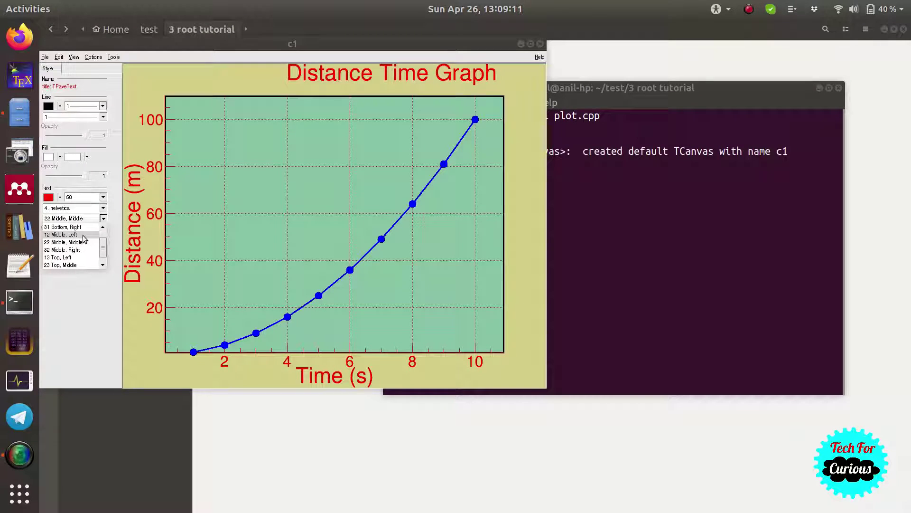
pyautogui.click(83, 235)
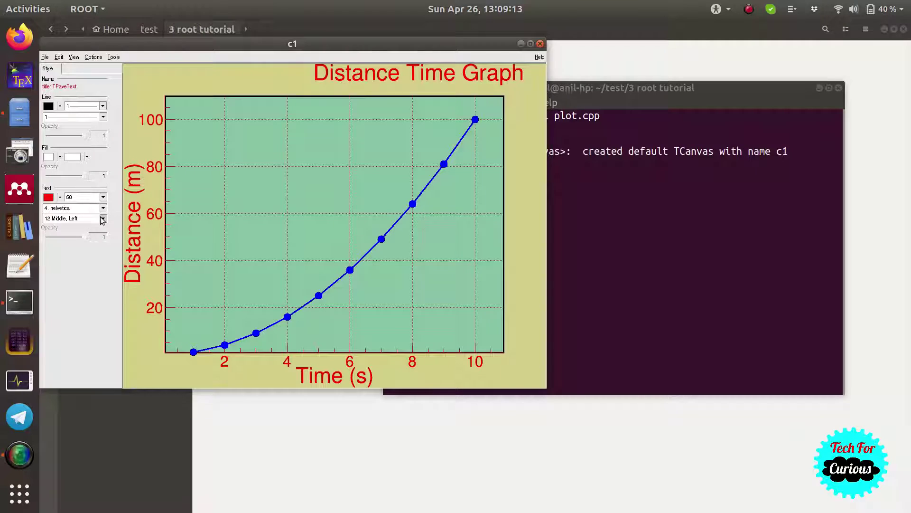
pyautogui.click(102, 218)
pyautogui.click(84, 253)
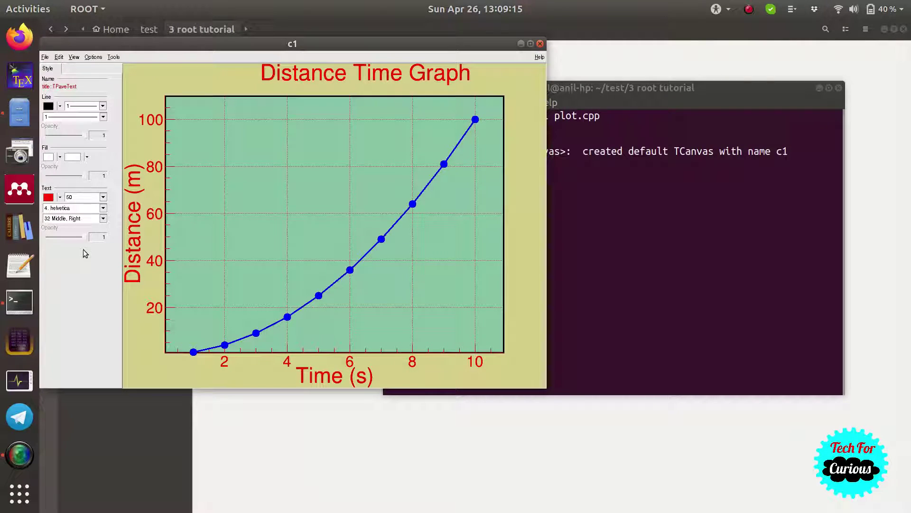
pyautogui.click(103, 218)
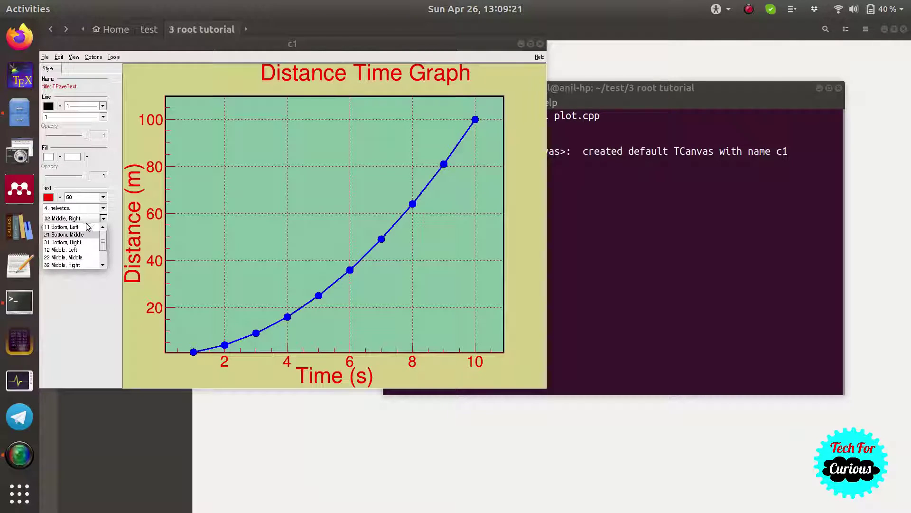
pyautogui.click(105, 292)
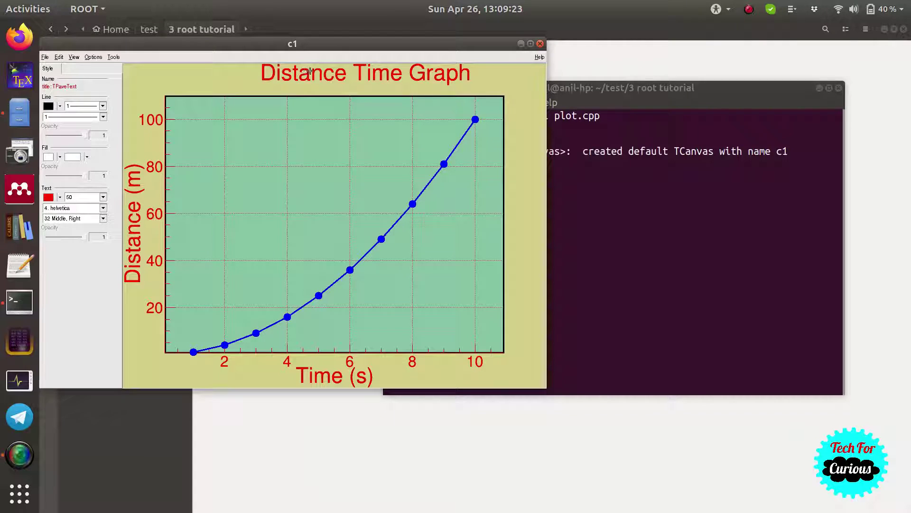
# Move the Distance Time Graph title so that it sits roughly centred above the plot frame
pyautogui.moveTo(308, 72); pyautogui.dragTo(278, 76)
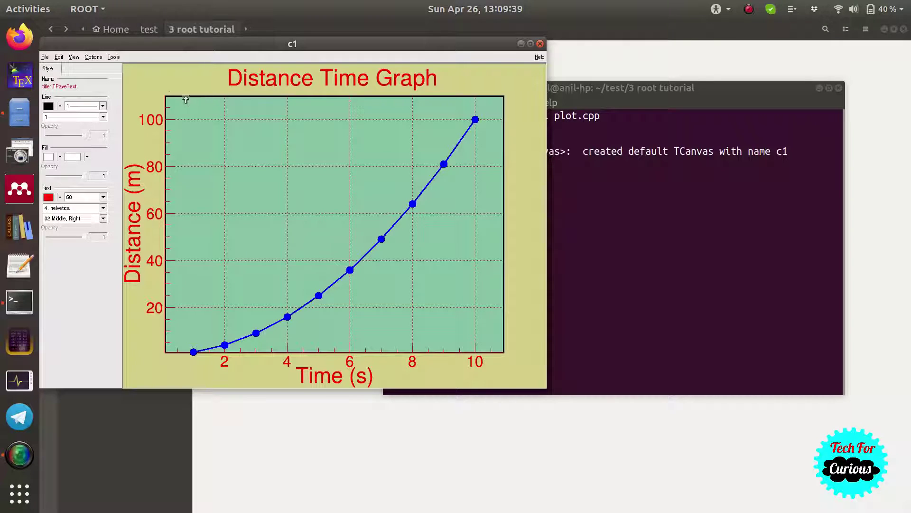
# Start saving the canvas under a new file name and choose PNG (*.png) as the file type
pyautogui.click(46, 57)
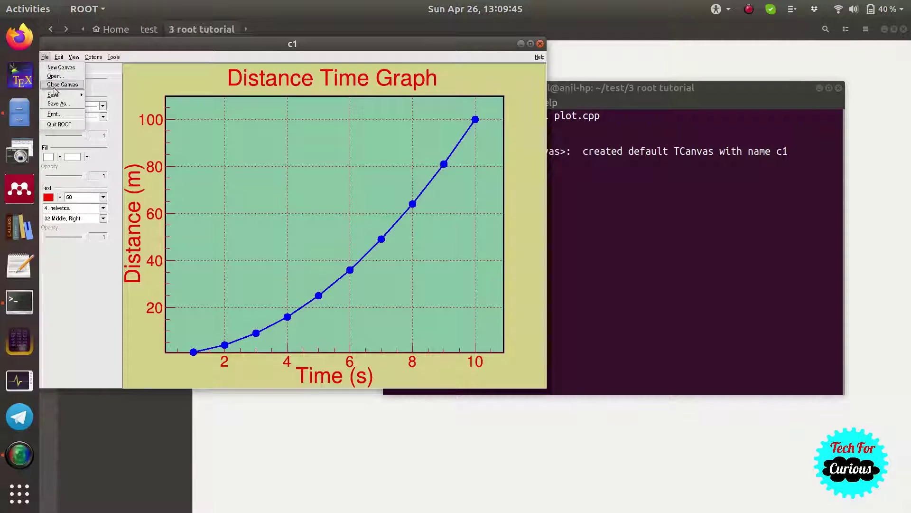
pyautogui.click(64, 104)
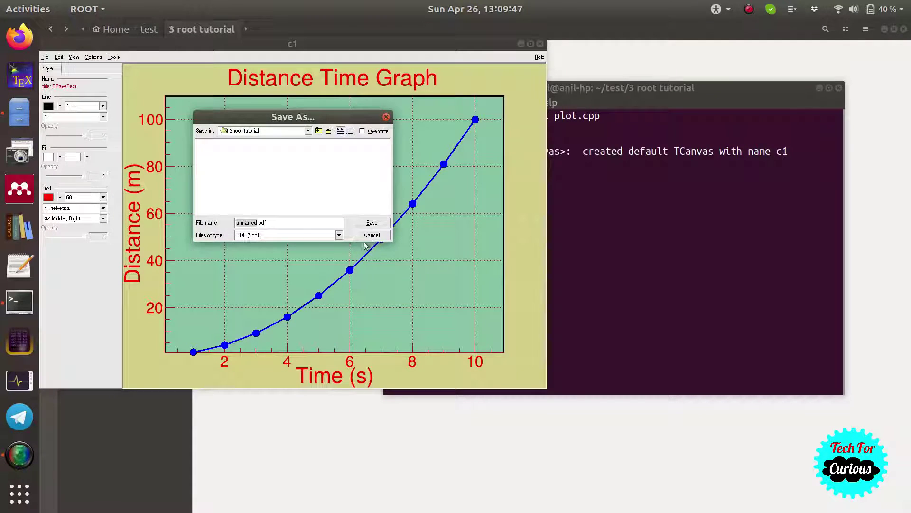
pyautogui.click(340, 235)
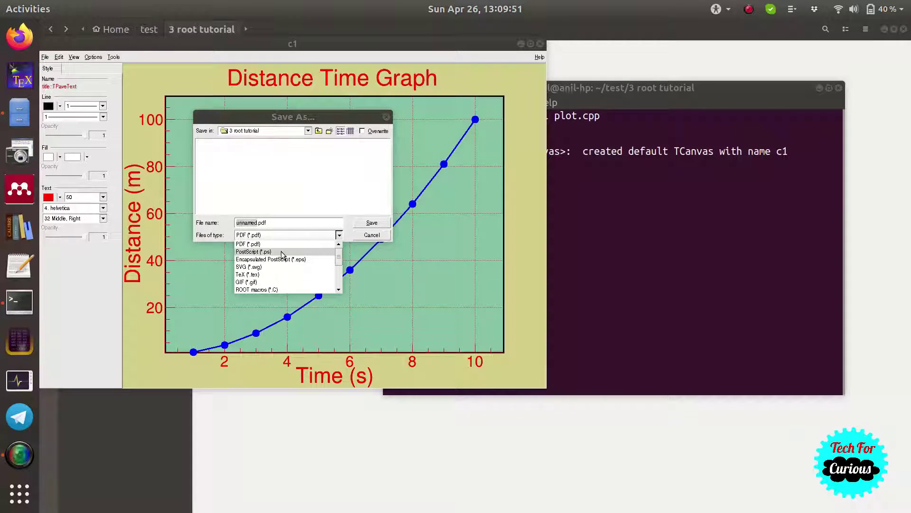
pyautogui.scroll(-2, 282, 278)
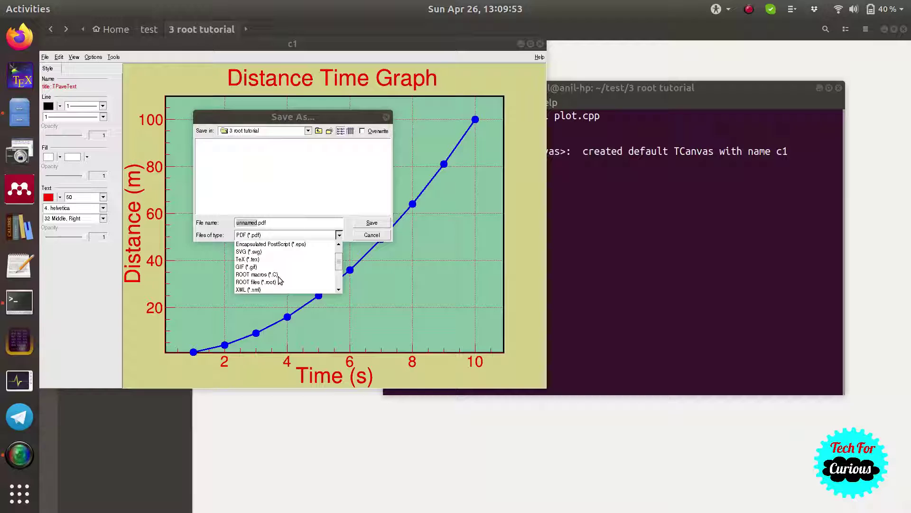
pyautogui.scroll(2, 287, 270)
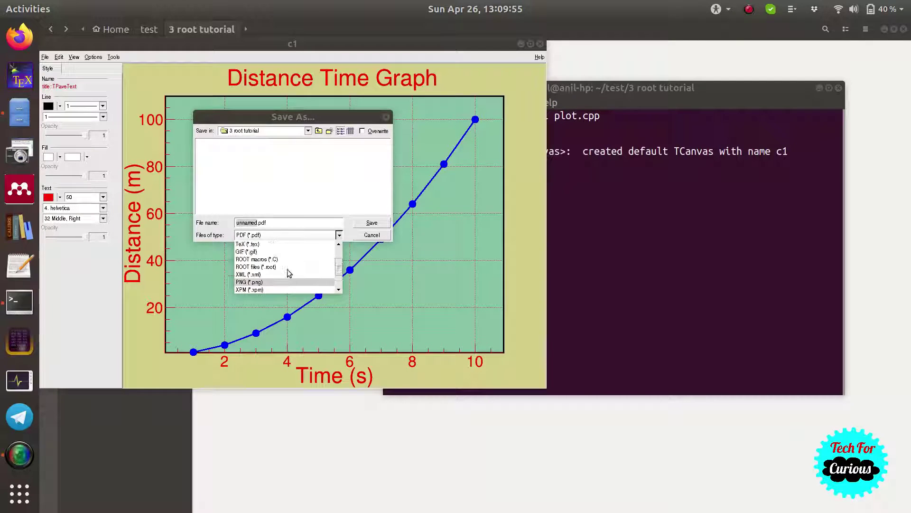
pyautogui.scroll(-3, 275, 271)
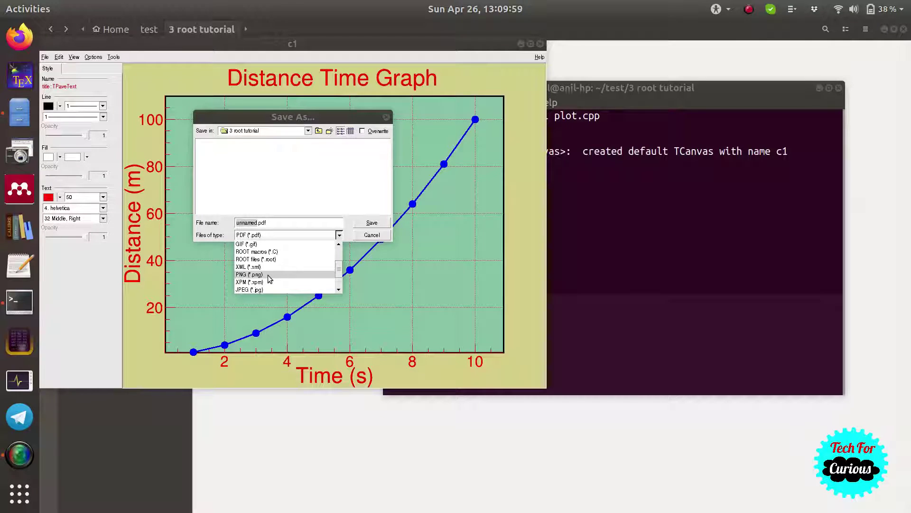
pyautogui.click(269, 277)
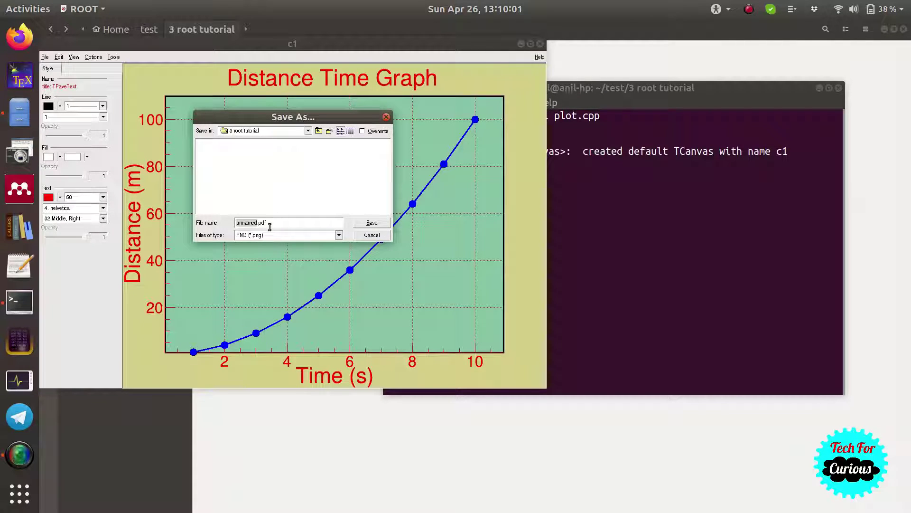
# Name the image file xtgraph and save it in the 3 root tutorial folder
pyautogui.doubleClick(245, 223)
pyautogui.press('End')
pyautogui.press('BackSpace')
pyautogui.press('BackSpace')
pyautogui.press('BackSpace')
pyautogui.press('BackSpace')
pyautogui.press('BackSpace')
pyautogui.press('BackSpace')
pyautogui.press('BackSpace')
pyautogui.press('BackSpace')
pyautogui.press('BackSpace')
pyautogui.press('BackSpace')
pyautogui.press('BackSpace')
pyautogui.write('xtgraph')
pyautogui.click(371, 222)
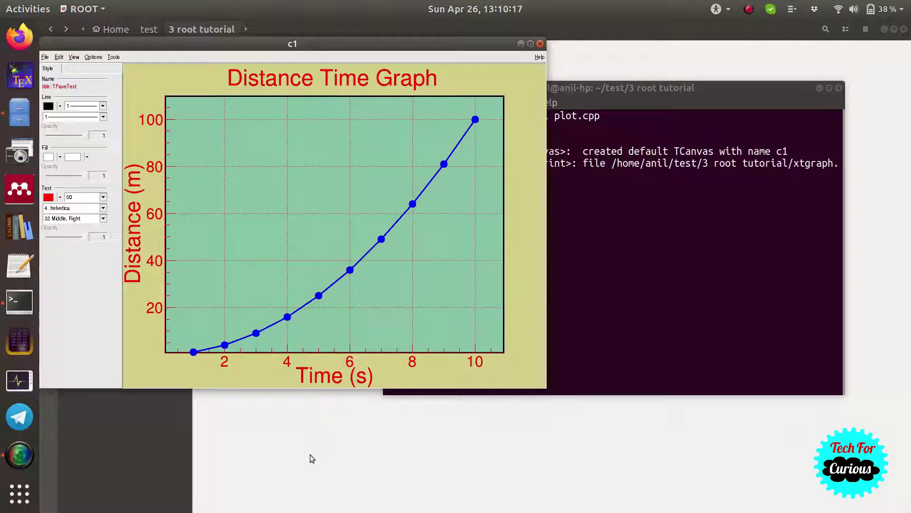
# Open xtgraph.png from the Files window, inspect the image quality at different magnifications and close the viewer
pyautogui.click(309, 454)
pyautogui.doubleClick(380, 77)
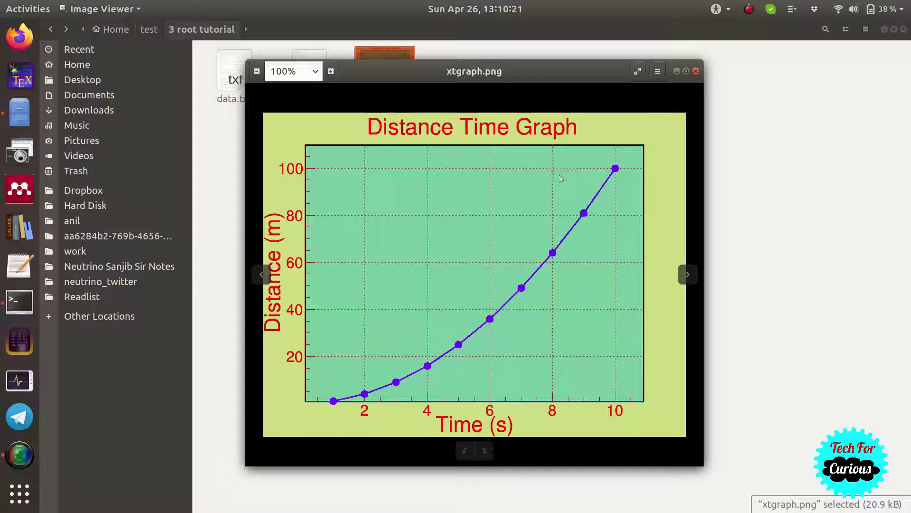
pyautogui.scroll(-1, 551, 171)
pyautogui.scroll(2, 550, 172)
pyautogui.scroll(1, 552, 176)
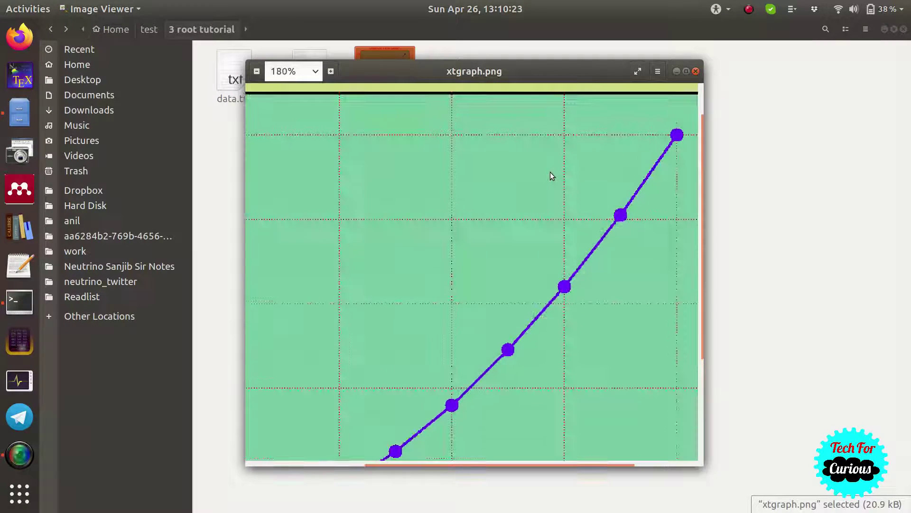
pyautogui.scroll(2, 552, 176)
pyautogui.scroll(-2, 552, 176)
pyautogui.scroll(-2, 552, 176)
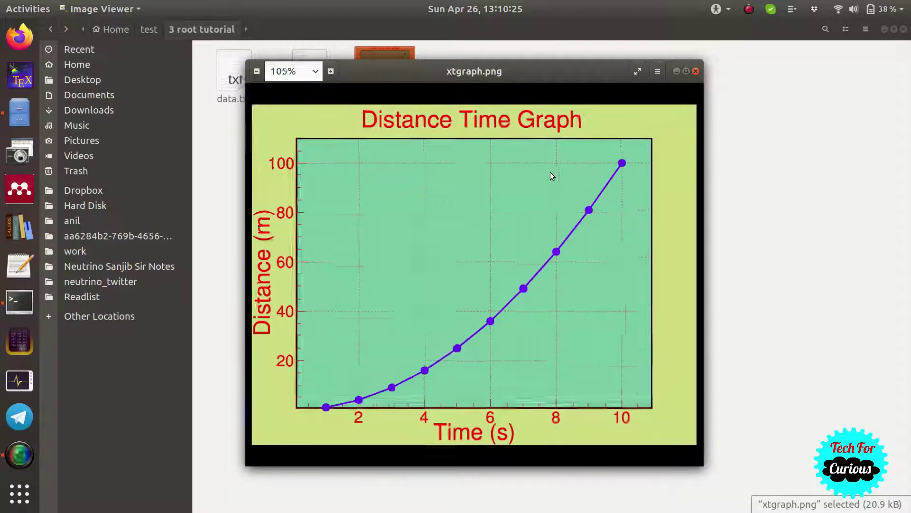
pyautogui.scroll(1, 552, 176)
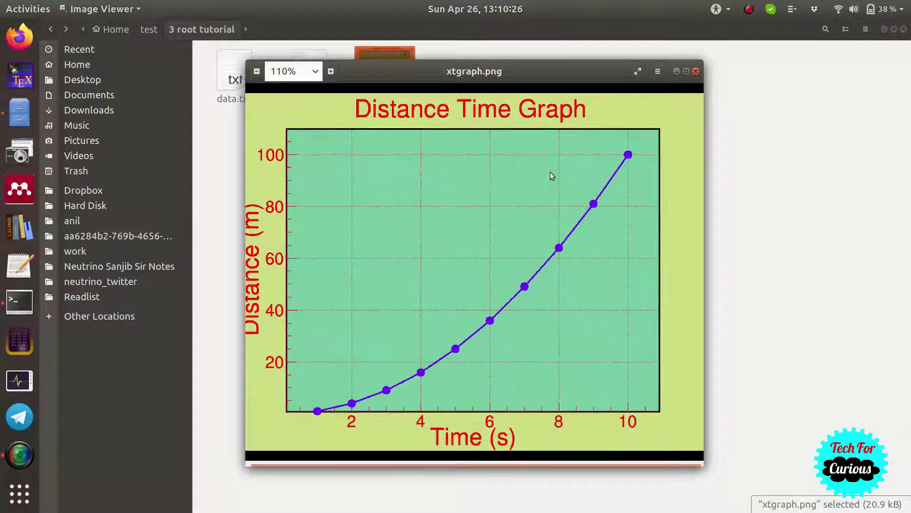
pyautogui.click(696, 71)
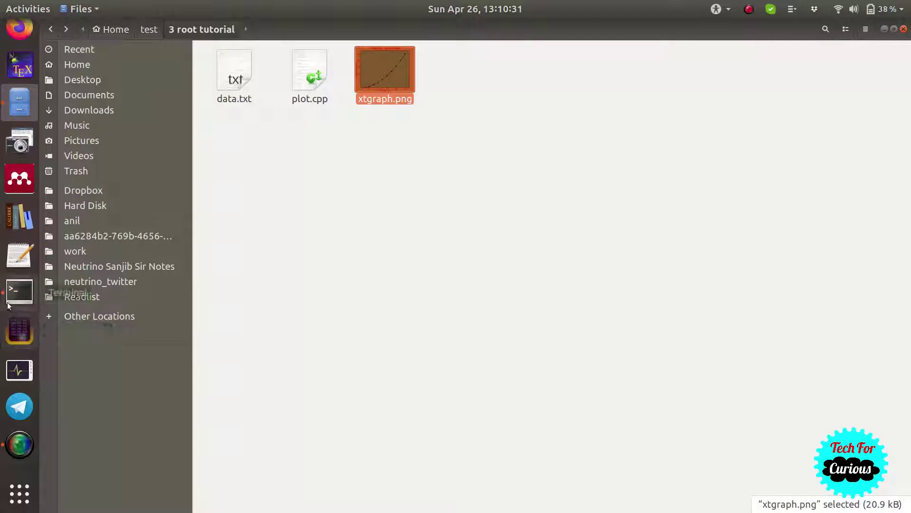
# Return to the ROOT canvas and save it in PDF format as xtgraph.pdf
pyautogui.click(21, 454)
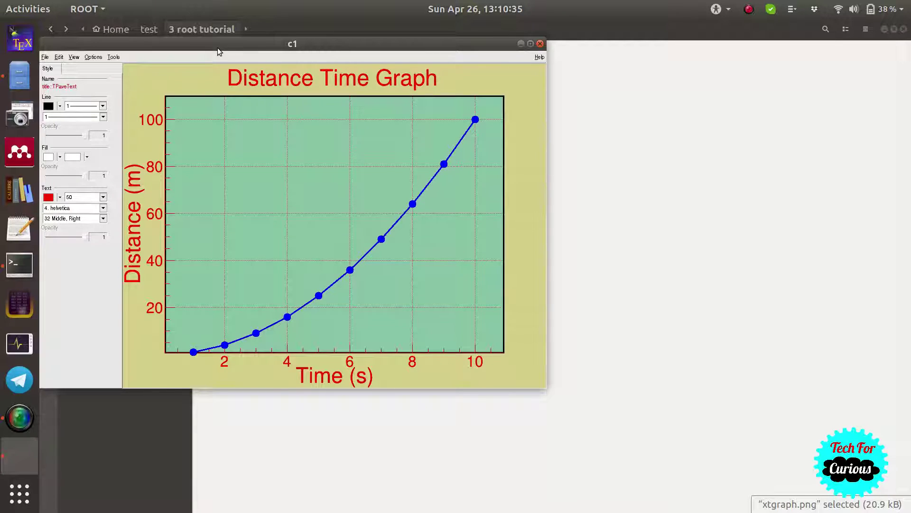
pyautogui.click(45, 57)
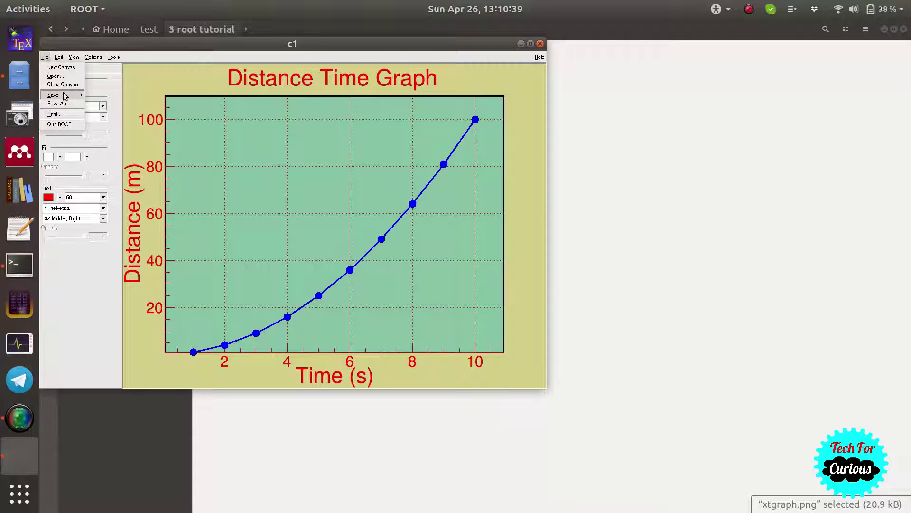
pyautogui.click(67, 104)
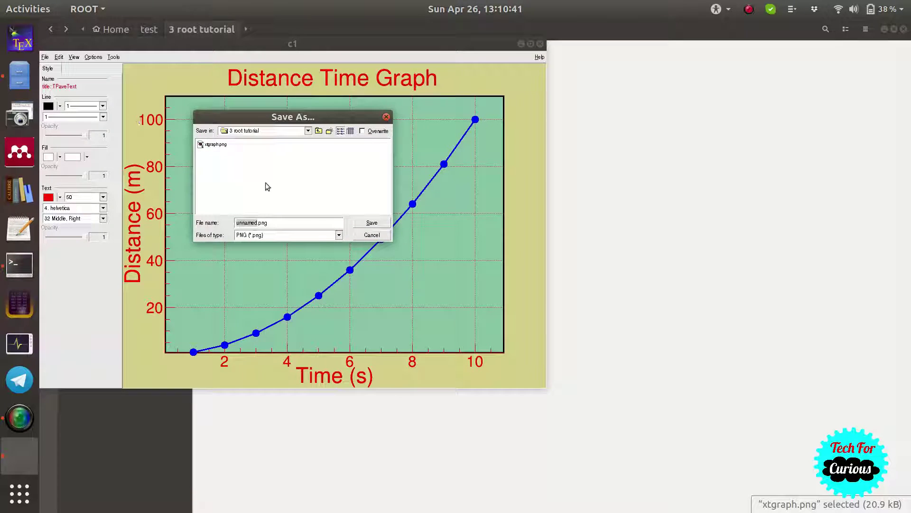
pyautogui.click(340, 236)
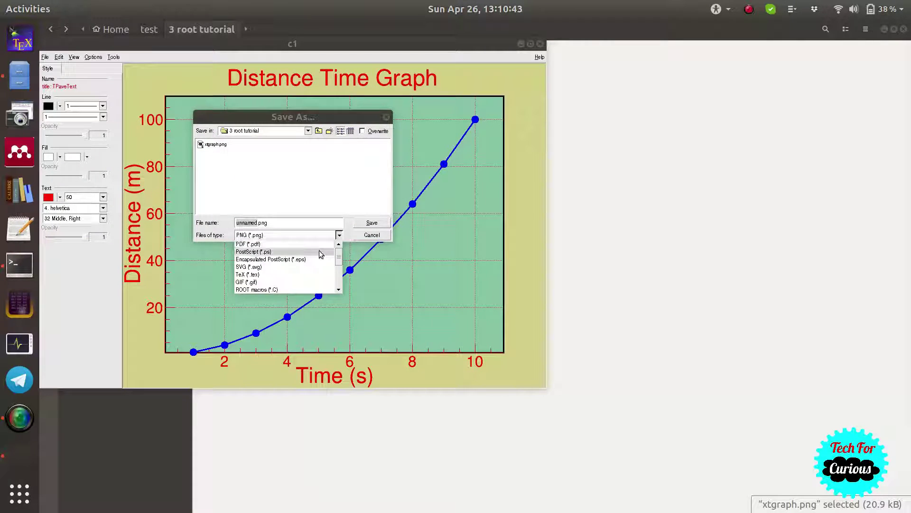
pyautogui.click(338, 244)
pyautogui.doubleClick(254, 223)
pyautogui.write('xt')
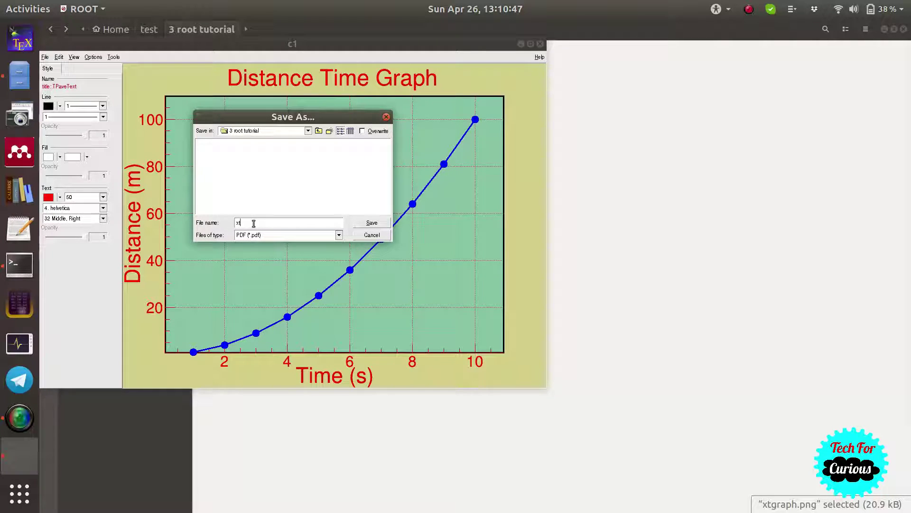
pyautogui.write('graph.pdf')
pyautogui.click(373, 224)
# Open xtgraph.pdf from the Files window, hide the outline pane, fit the page and resize the viewer window around the graph
pyautogui.click(663, 211)
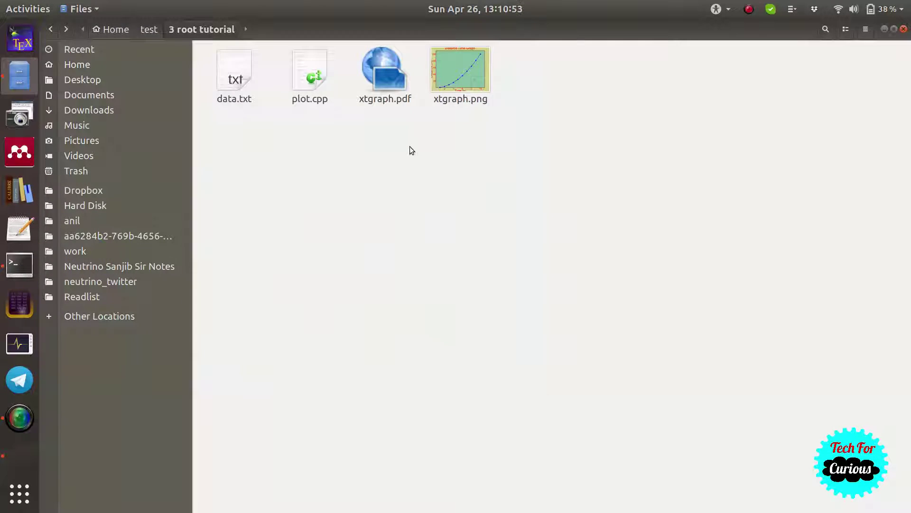
pyautogui.doubleClick(404, 81)
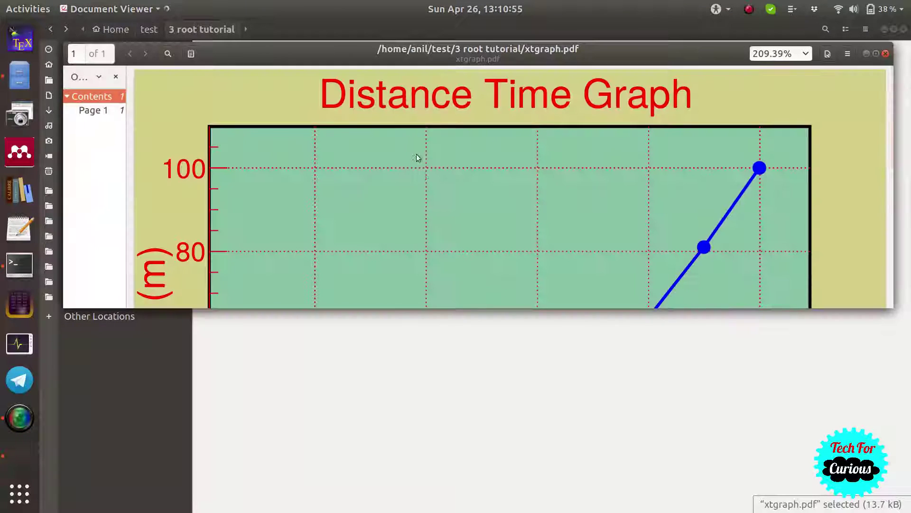
pyautogui.click(115, 76)
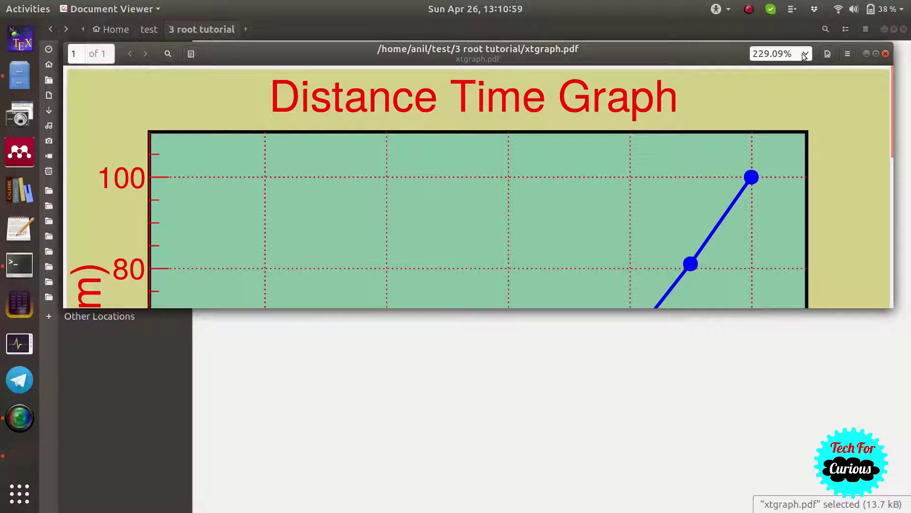
pyautogui.click(804, 52)
pyautogui.click(792, 74)
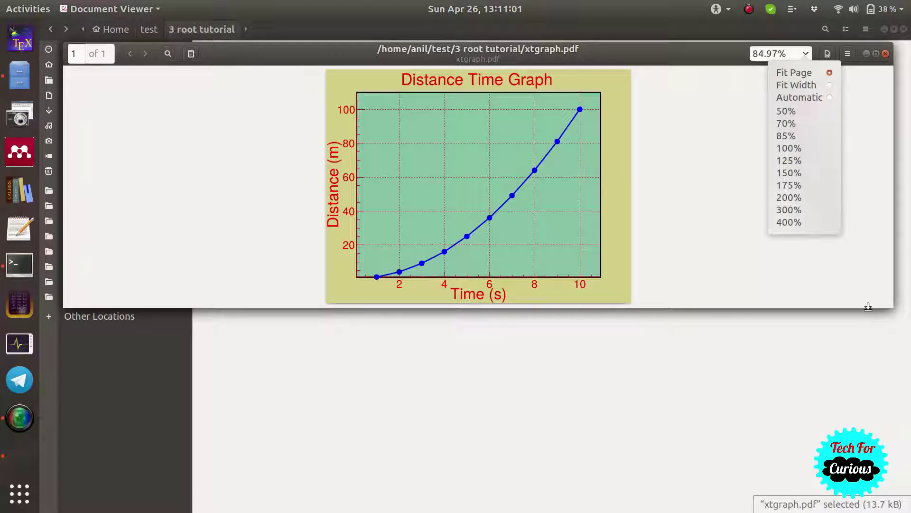
pyautogui.moveTo(893, 308); pyautogui.dragTo(504, 408)
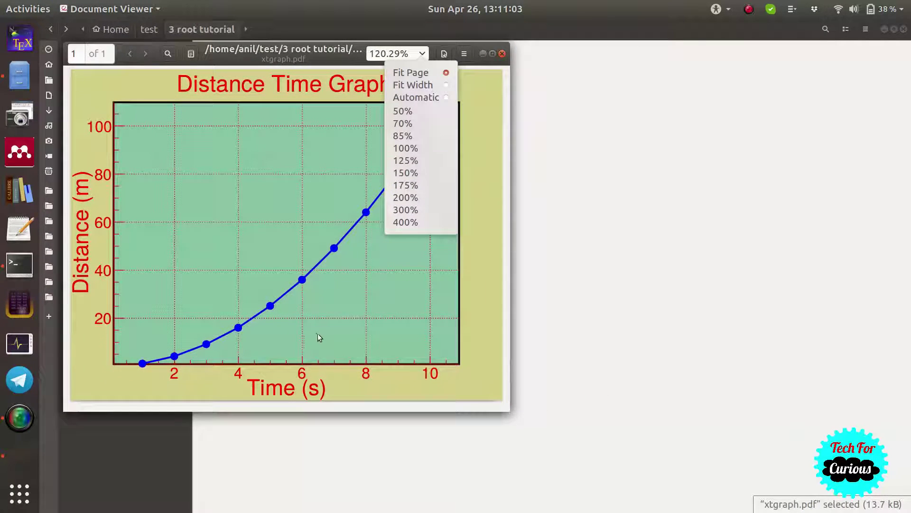
# Examine the PDF graph's sharpness at 400% magnification, restore the Fit Page view and minimise the viewer
pyautogui.click(421, 54)
pyautogui.click(420, 221)
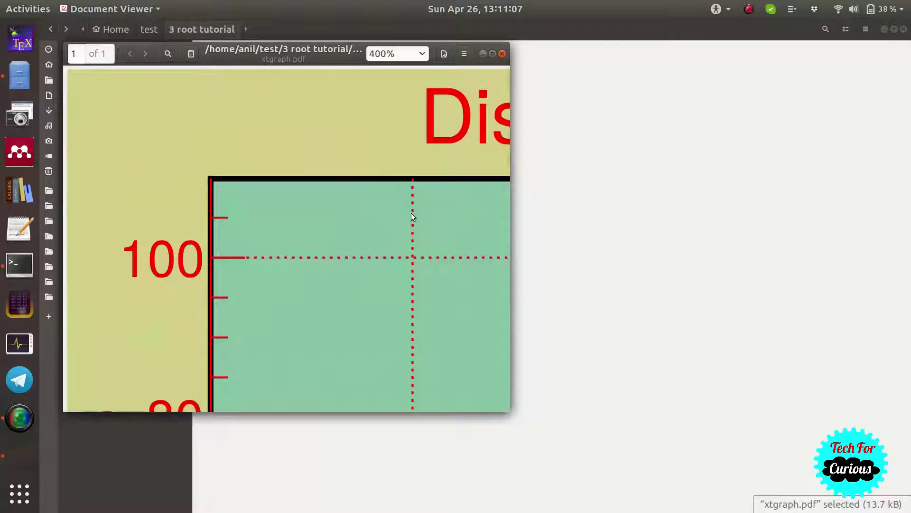
pyautogui.scroll(-4, 178, 233)
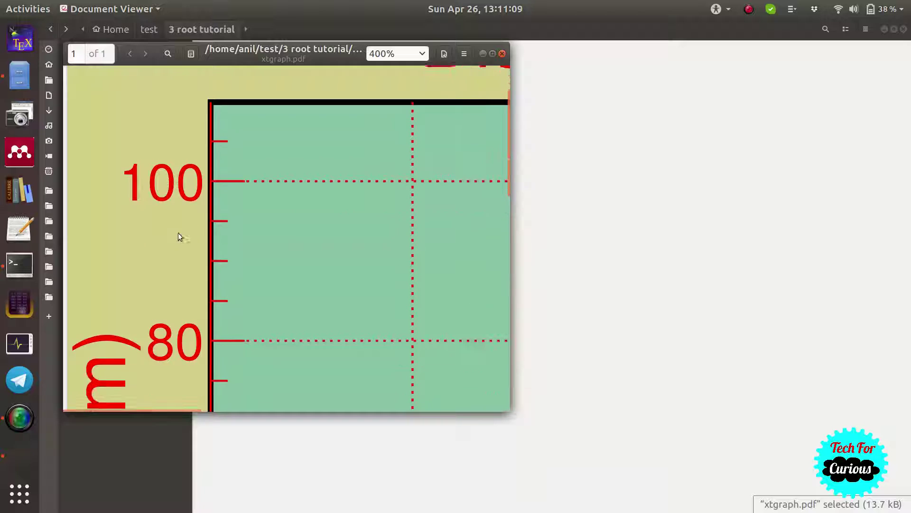
pyautogui.scroll(5, 192, 230)
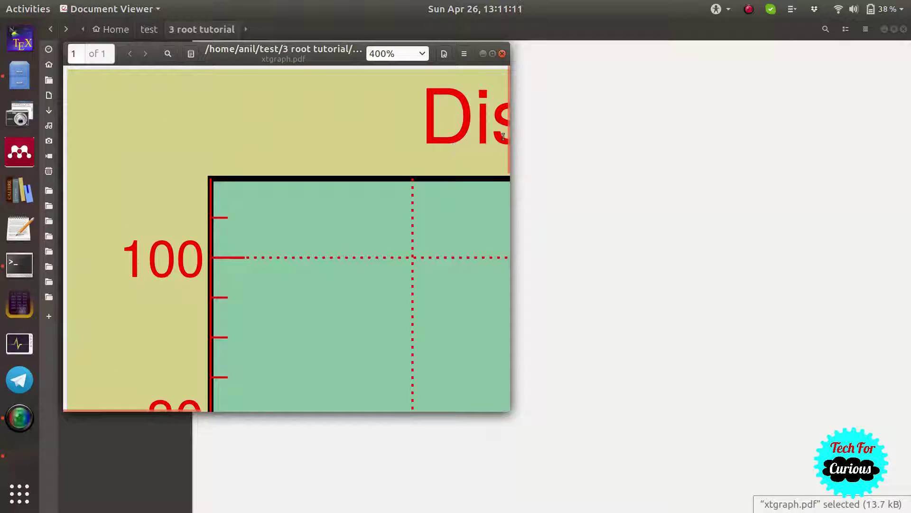
pyautogui.click(423, 50)
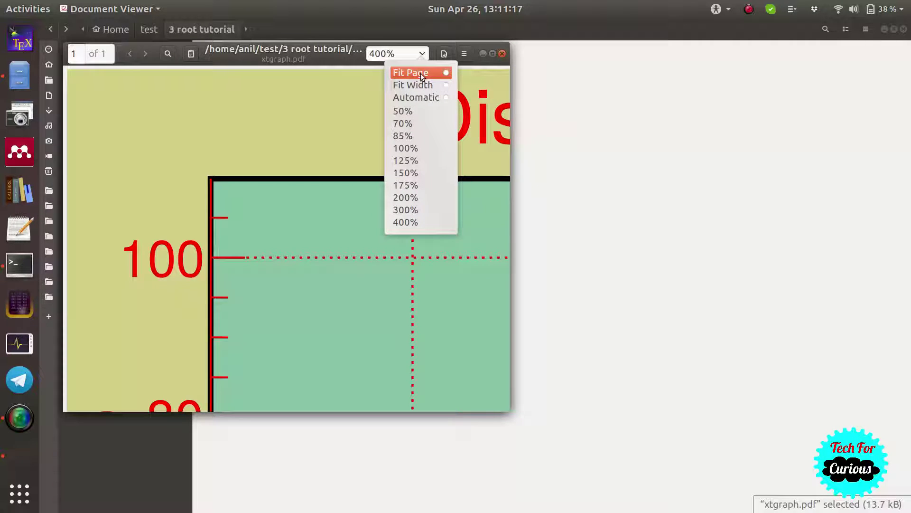
pyautogui.click(421, 73)
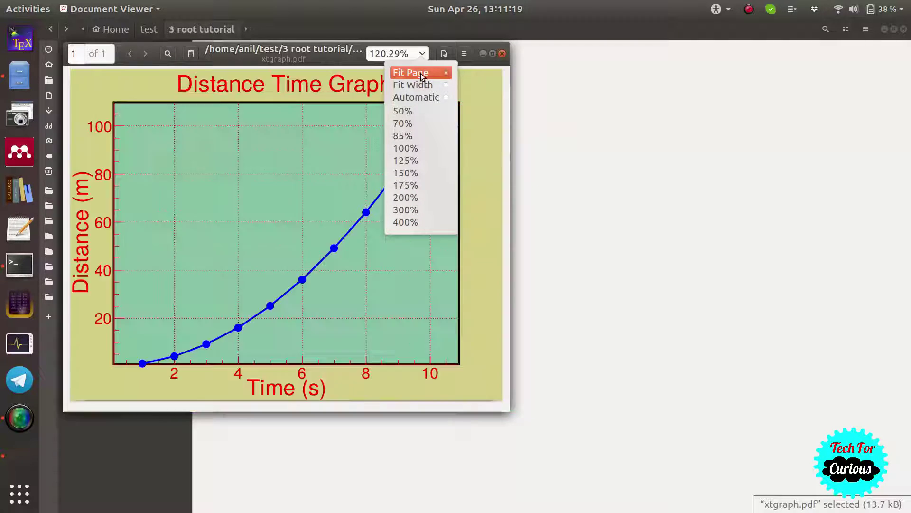
pyautogui.click(475, 109)
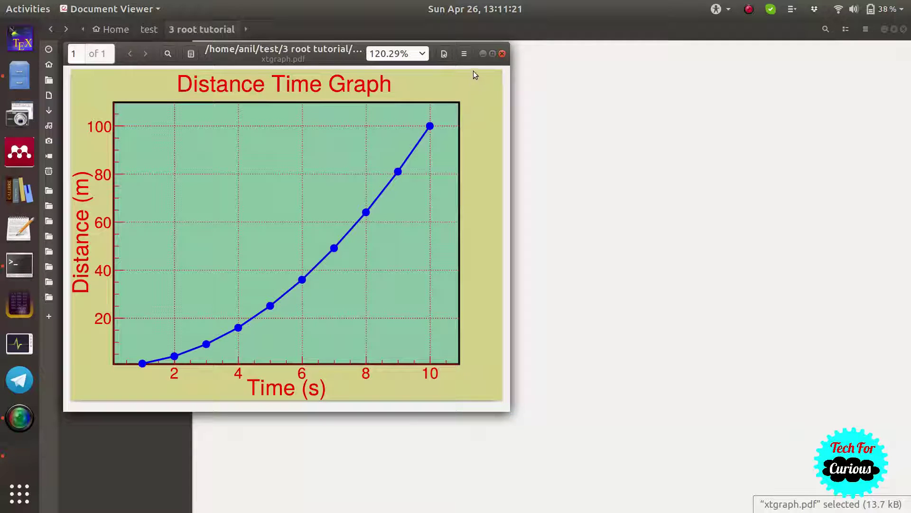
pyautogui.click(482, 53)
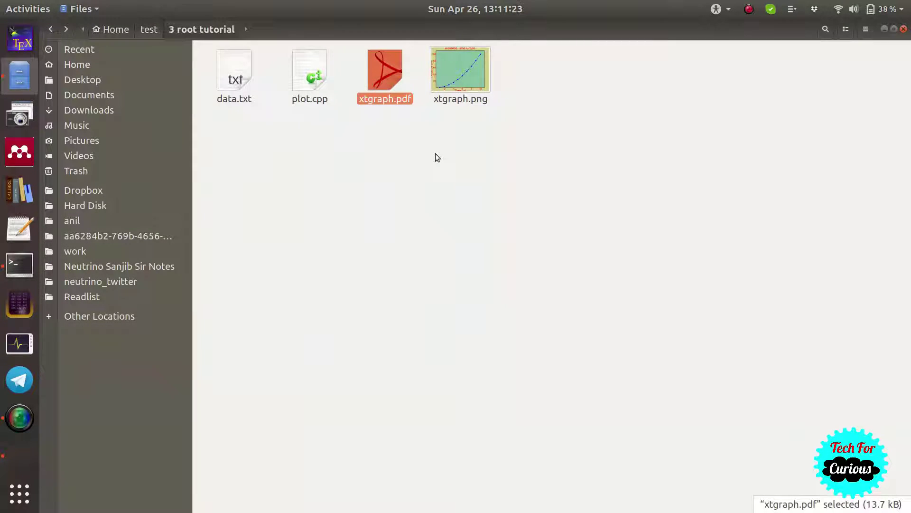
# Select xtgraph.png and xtgraph.pdf alternately in the folder to compare the two exported files
pyautogui.click(451, 90)
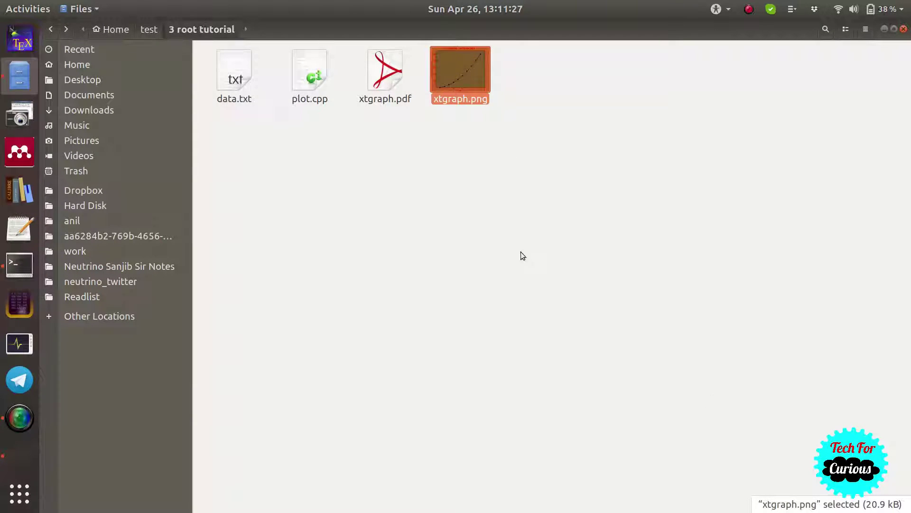
pyautogui.click(387, 90)
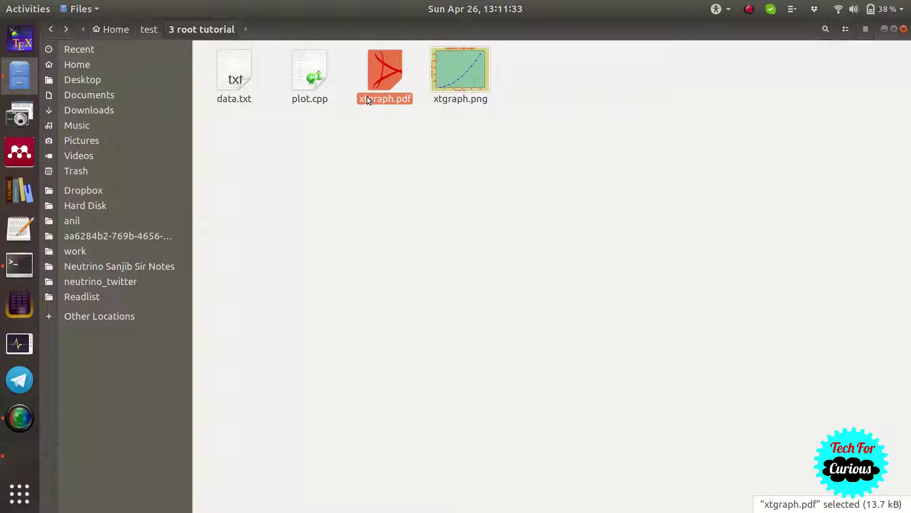
pyautogui.click(437, 82)
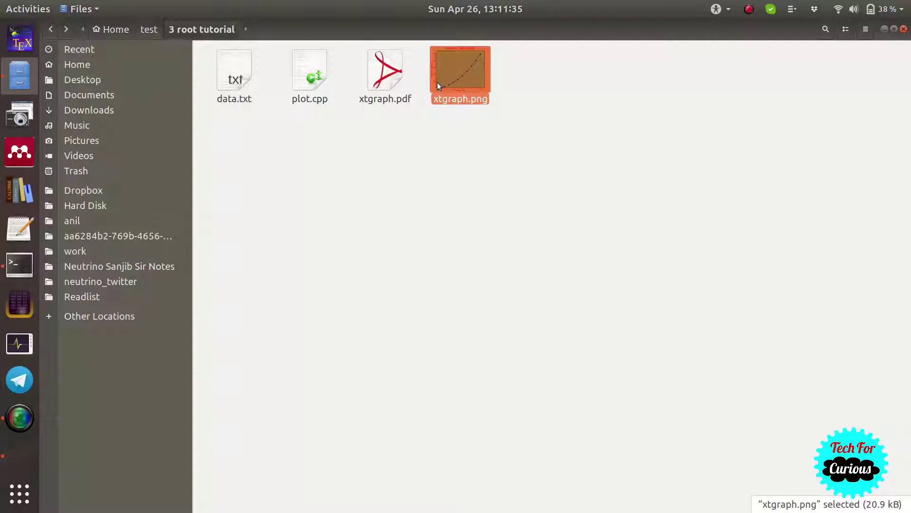
pyautogui.click(375, 84)
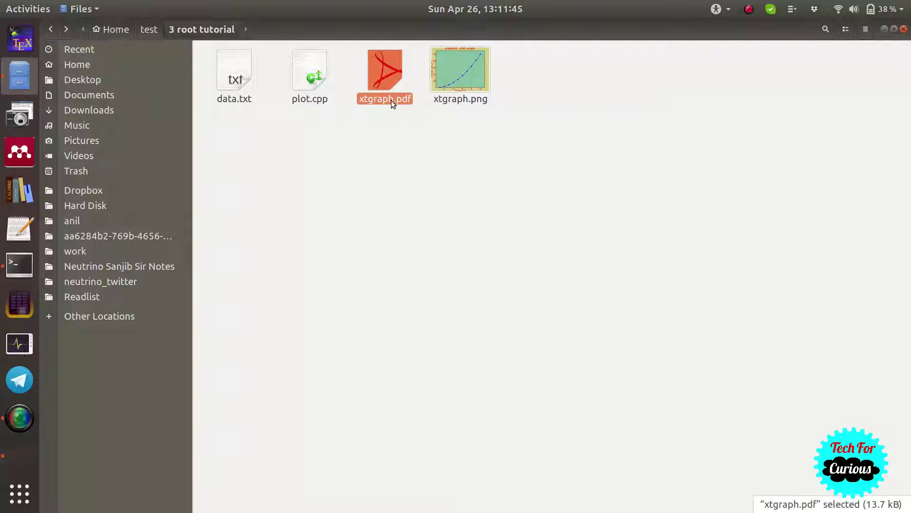
# Return to the ROOT canvas and save it in the ROOT macros format as xtgraph.C
pyautogui.moveTo(387, 101); pyautogui.dragTo(2, 450)
pyautogui.click(3, 450)
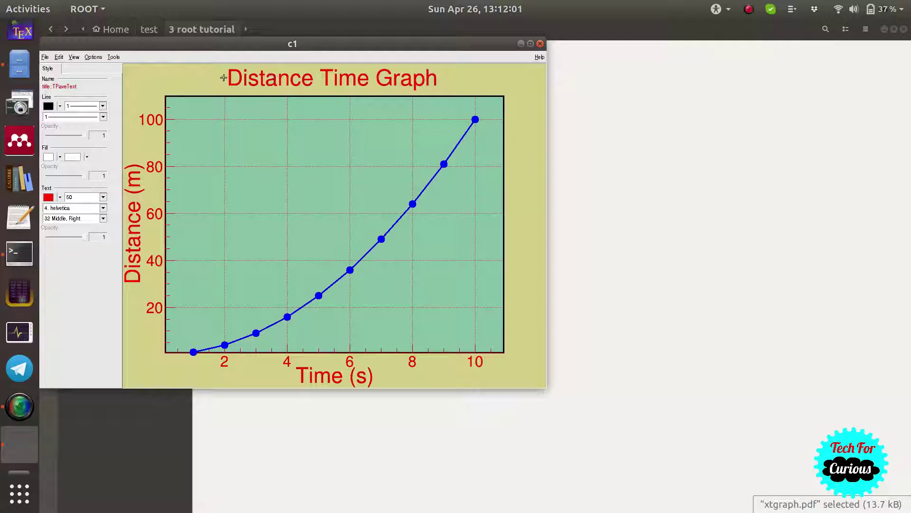
pyautogui.click(45, 57)
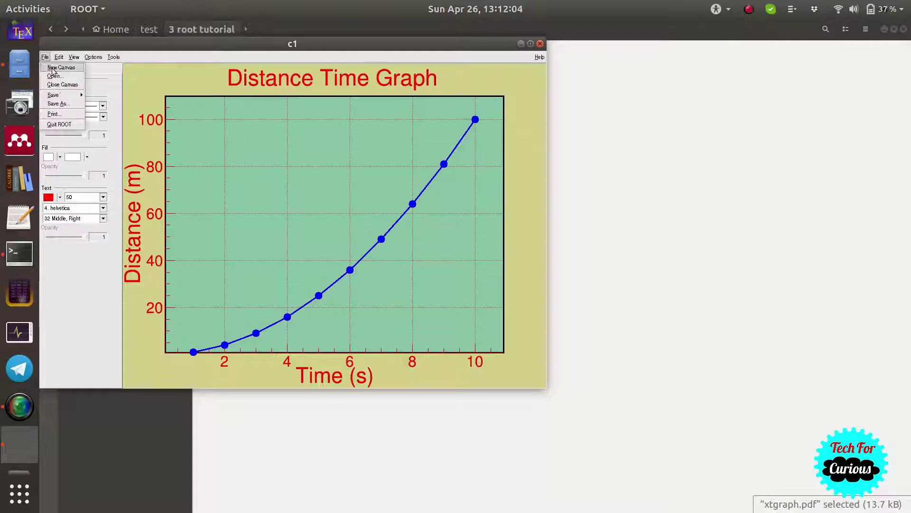
pyautogui.click(64, 102)
pyautogui.click(286, 236)
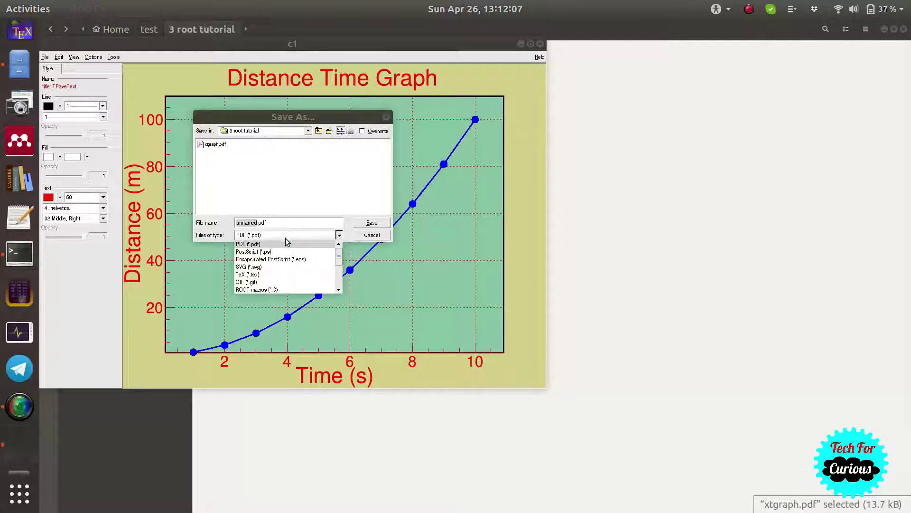
pyautogui.scroll(-1, 288, 267)
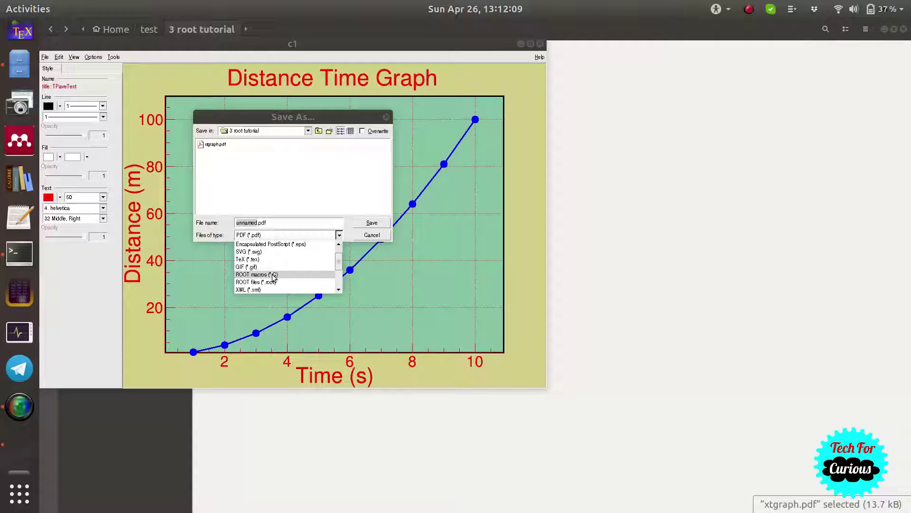
pyautogui.click(288, 274)
pyautogui.tripleClick(247, 228)
pyautogui.write('xtgraph.C')
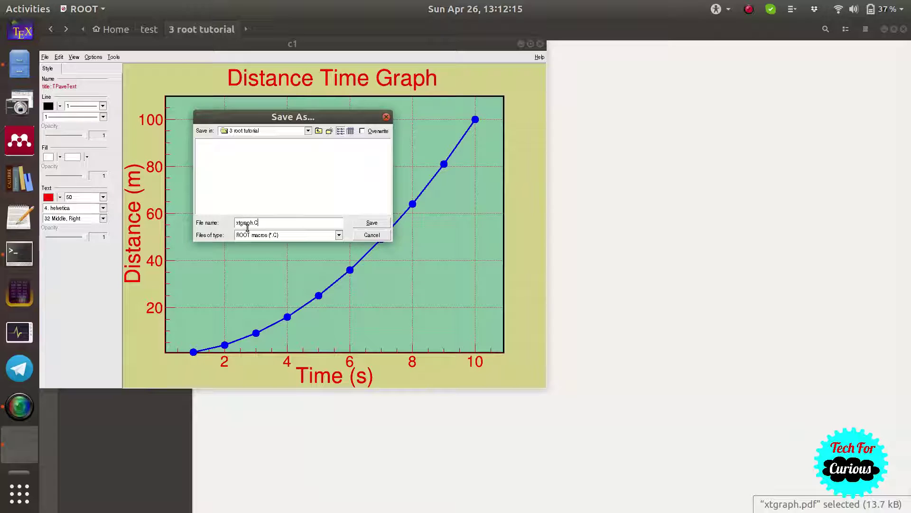
pyautogui.click(373, 222)
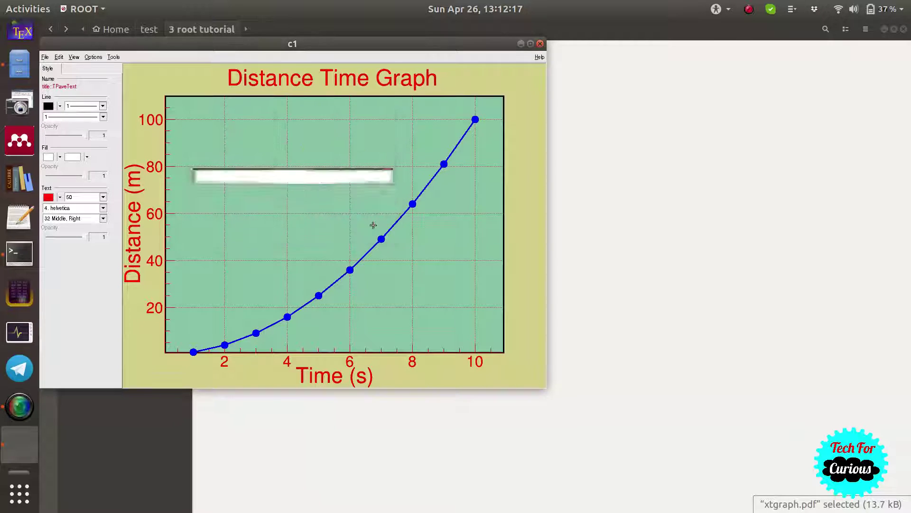
# Minimise the canvas to check the folder for xtgraph.C, and close the canvas after restoring it
pyautogui.click(521, 43)
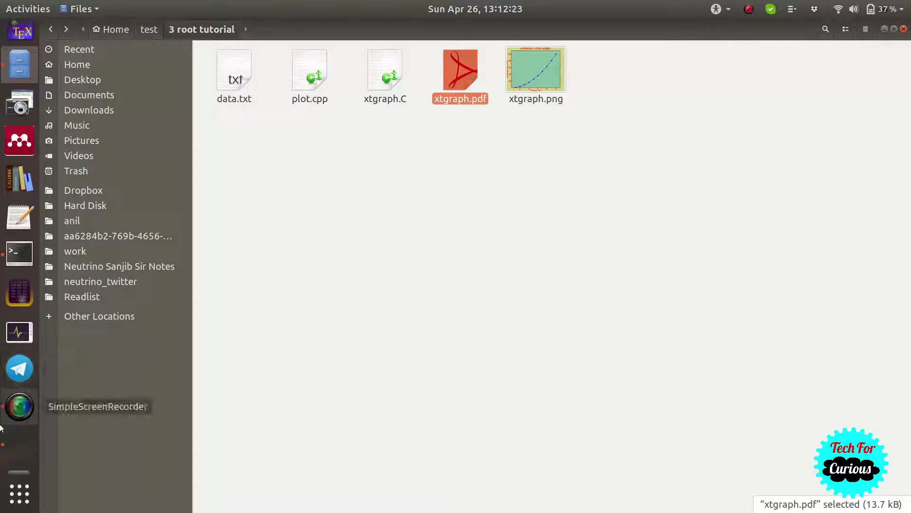
pyautogui.click(19, 444)
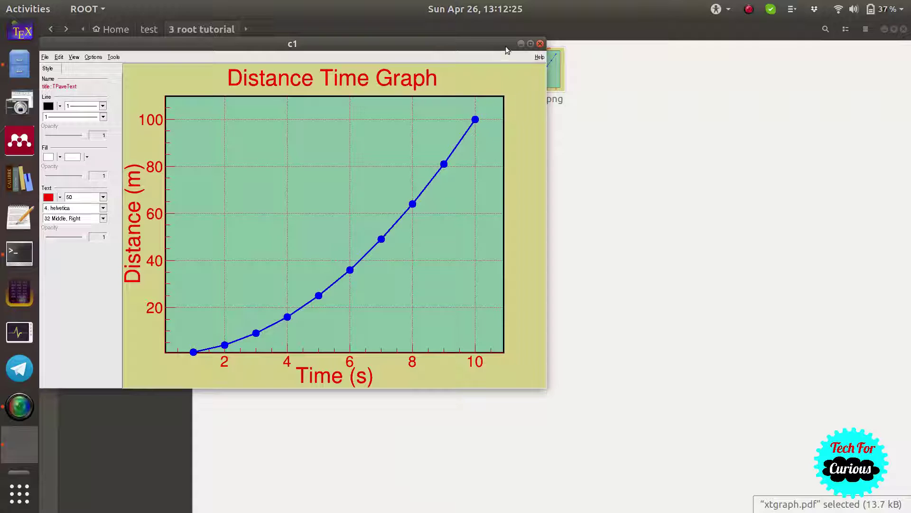
pyautogui.click(541, 44)
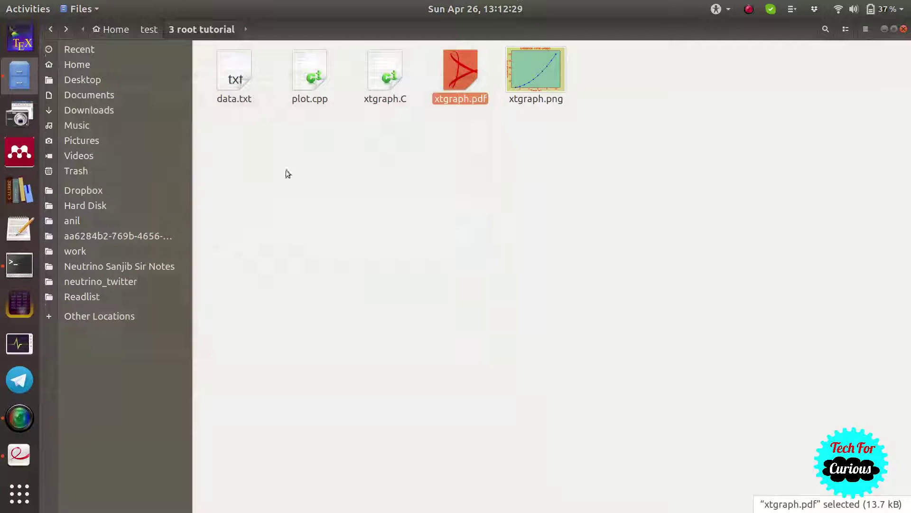
# Switch to the terminal, quit the ROOT session with .q and run root -l xtgraph.C
pyautogui.click(19, 265)
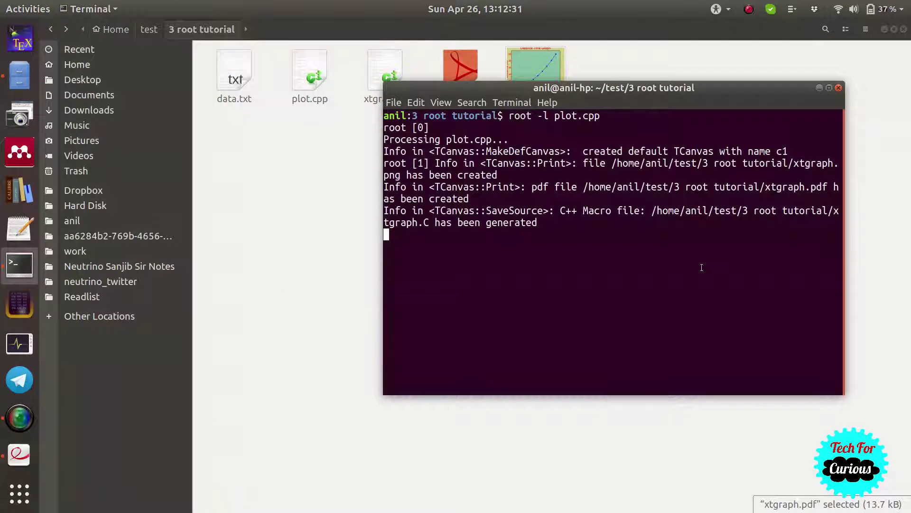
pyautogui.press('Return')
pyautogui.write('.q')
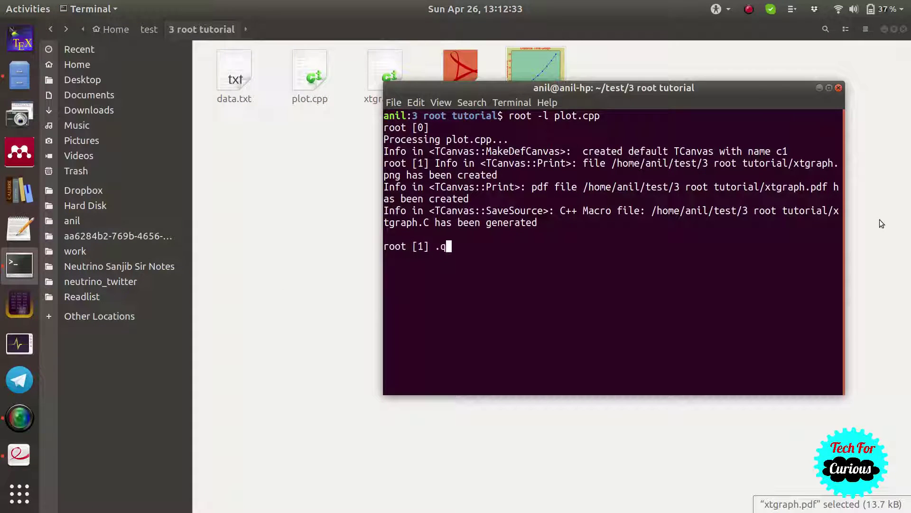
pyautogui.press('Return')
pyautogui.write('root -l xt')
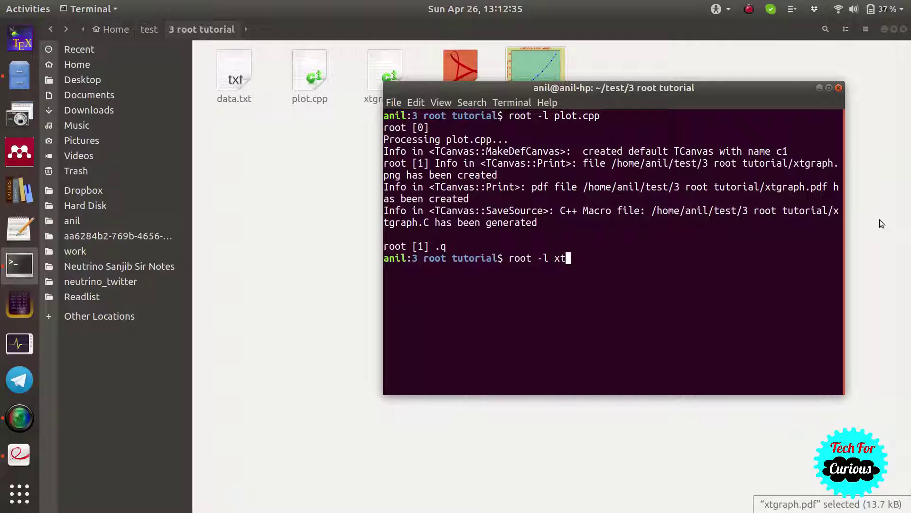
pyautogui.press('Tab')
pyautogui.write('C')
pyautogui.press('Return')
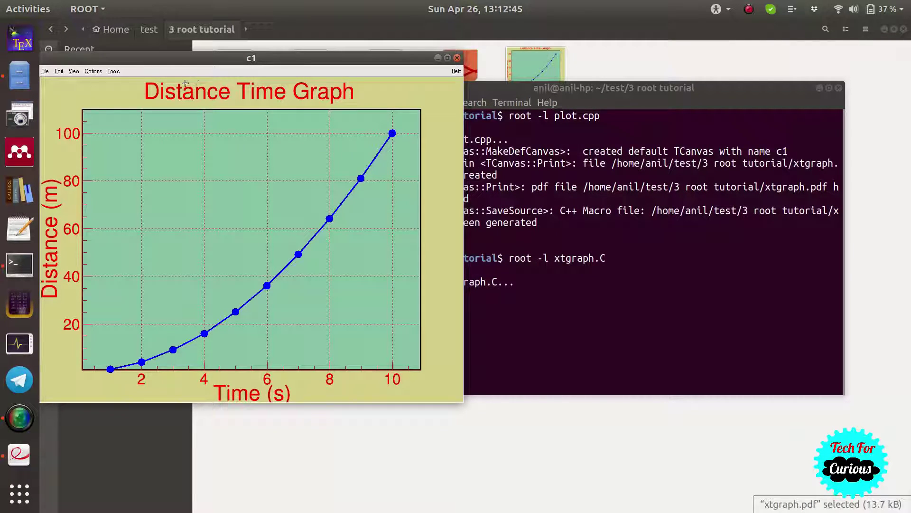
# Show the Editor on the reopened canvas and shift the Distance Time Graph title slightly to the right
pyautogui.click(73, 70)
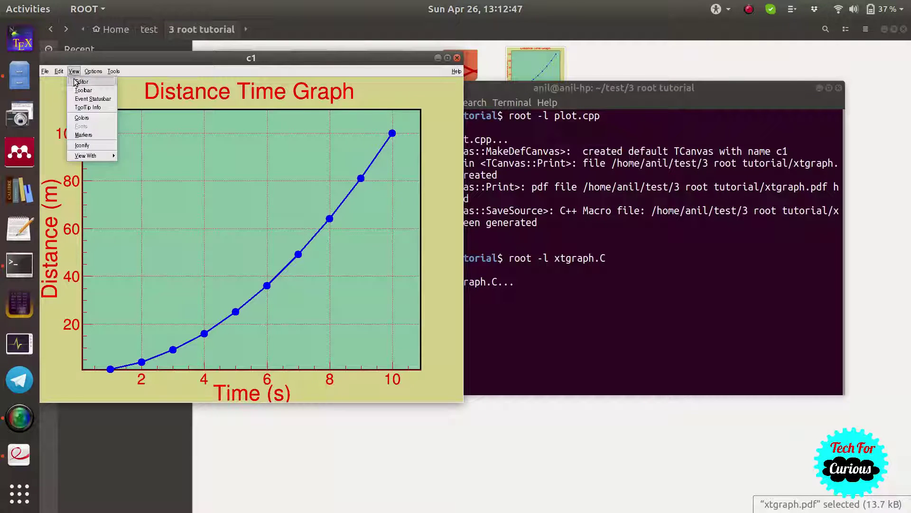
pyautogui.click(79, 83)
pyautogui.click(309, 94)
pyautogui.moveTo(309, 93)
pyautogui.mouseDown()
pyautogui.moveTo(309, 108)
pyautogui.moveTo(318, 97)
pyautogui.mouseUp()
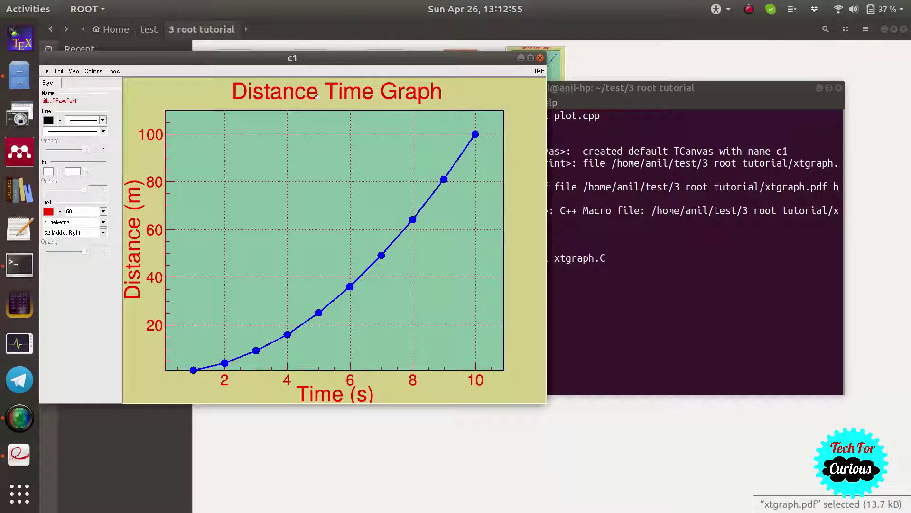
# Change the graph's line colour to red
pyautogui.click(444, 180)
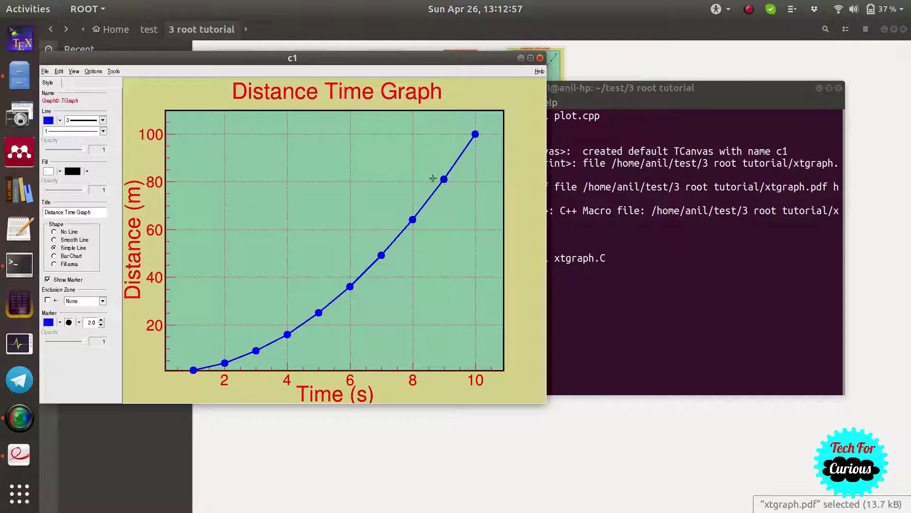
pyautogui.click(60, 121)
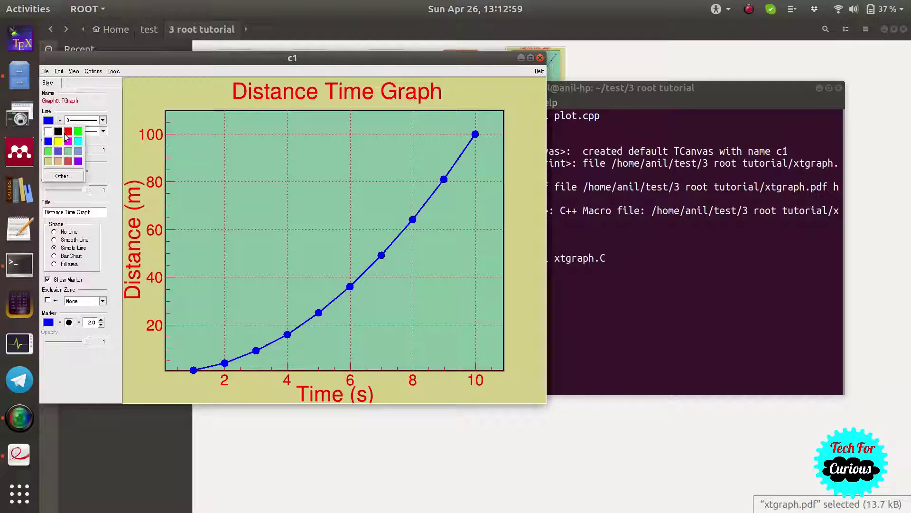
pyautogui.click(68, 134)
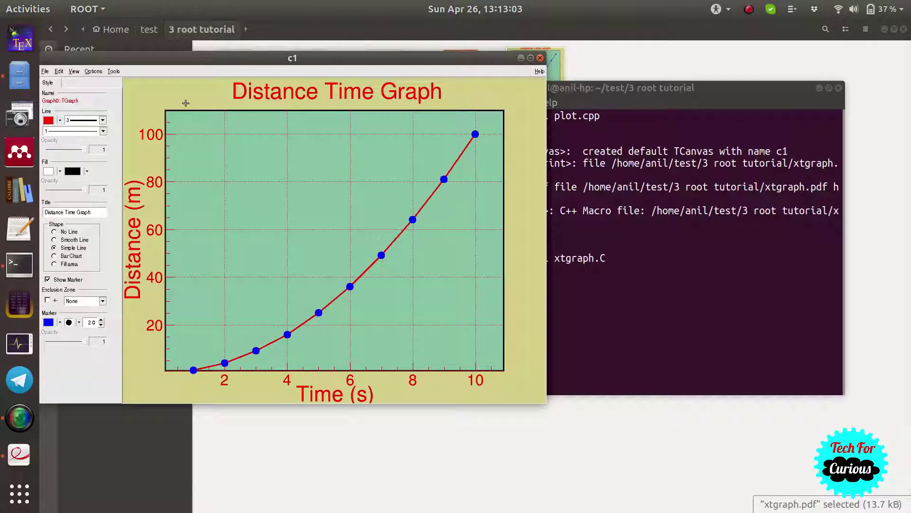
pyautogui.click(158, 98)
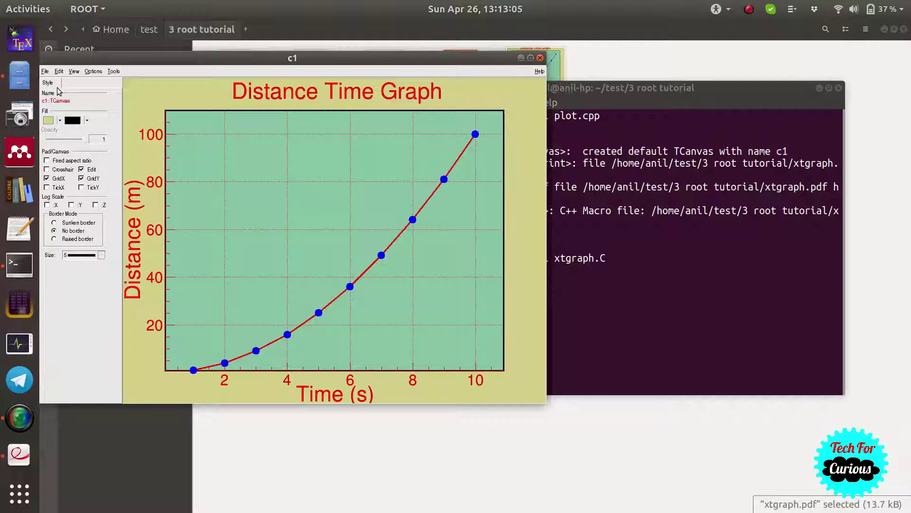
# Save the modified canvas as a ROOT macro over the existing xtgraph.C, confirming the overwrite
pyautogui.click(45, 71)
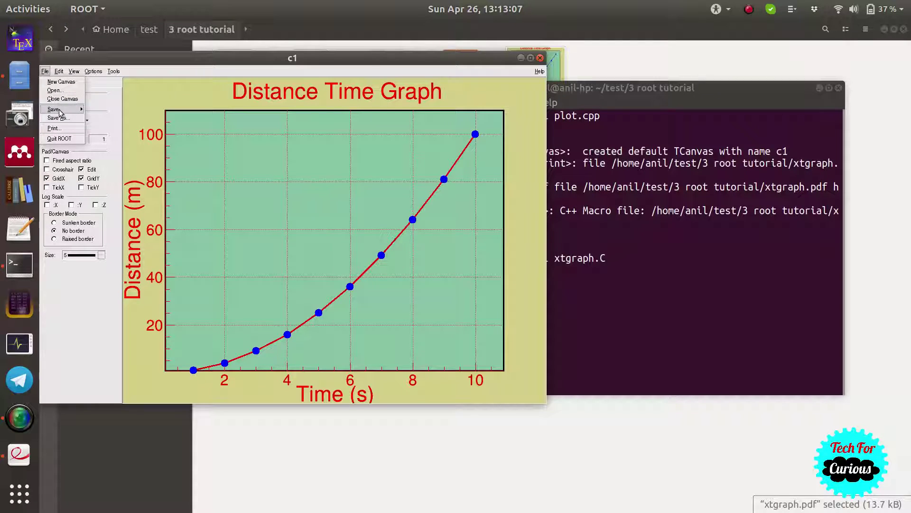
pyautogui.moveTo(60, 113)
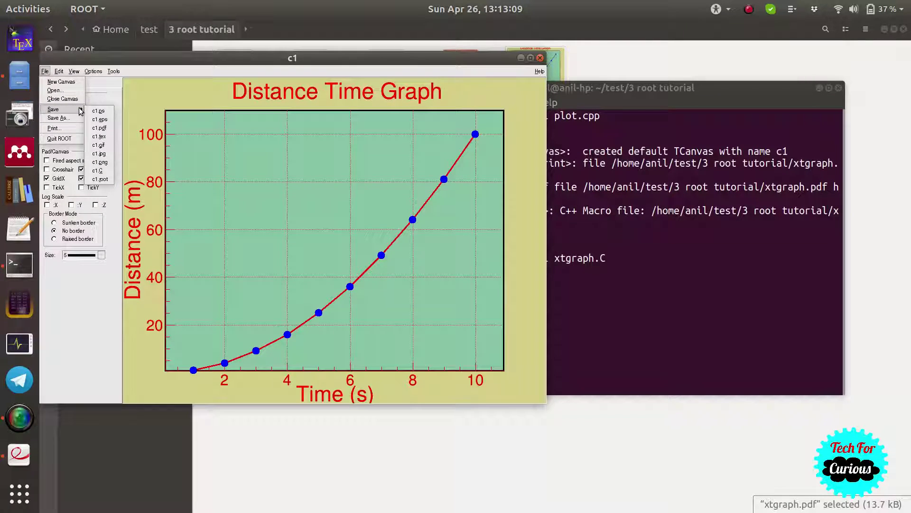
pyautogui.click(57, 118)
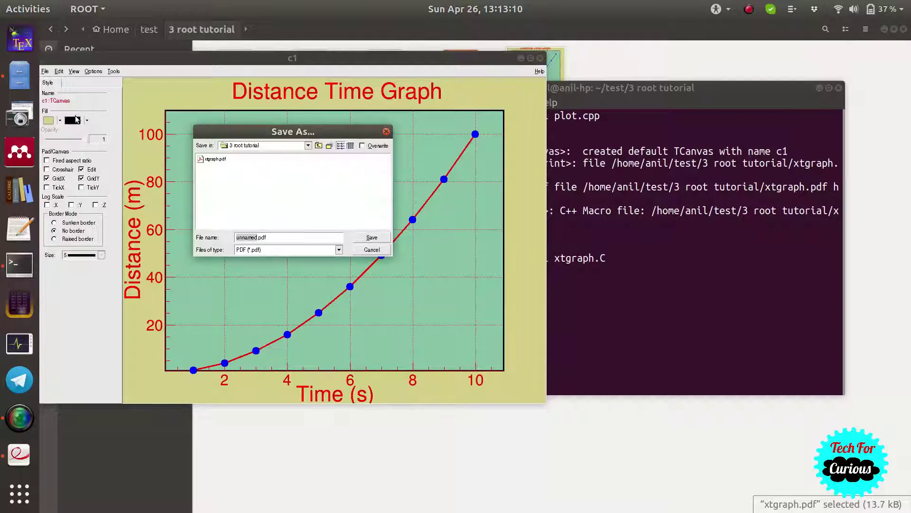
pyautogui.click(327, 252)
pyautogui.click(278, 287)
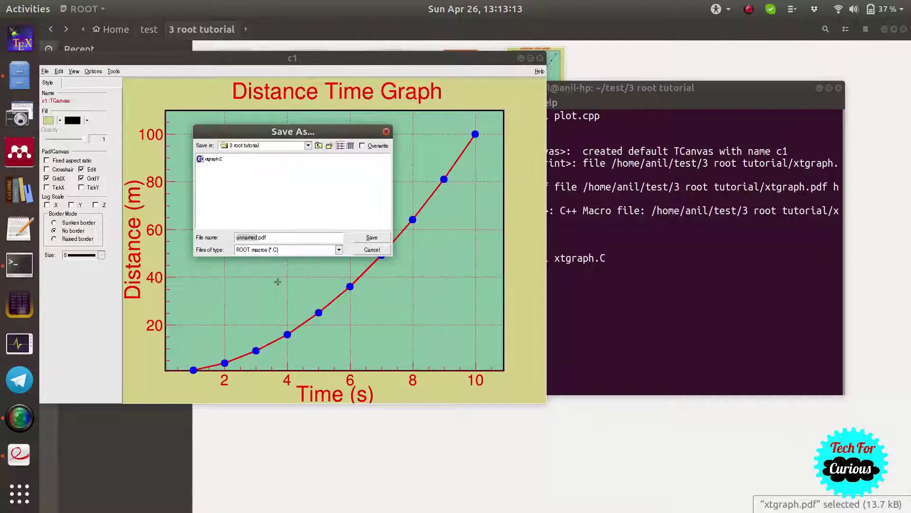
pyautogui.click(211, 159)
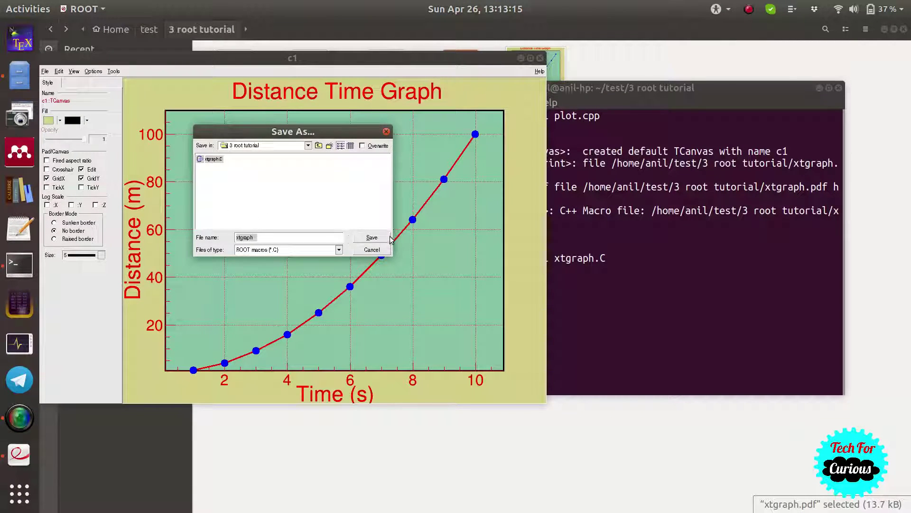
pyautogui.click(373, 240)
pyautogui.click(295, 198)
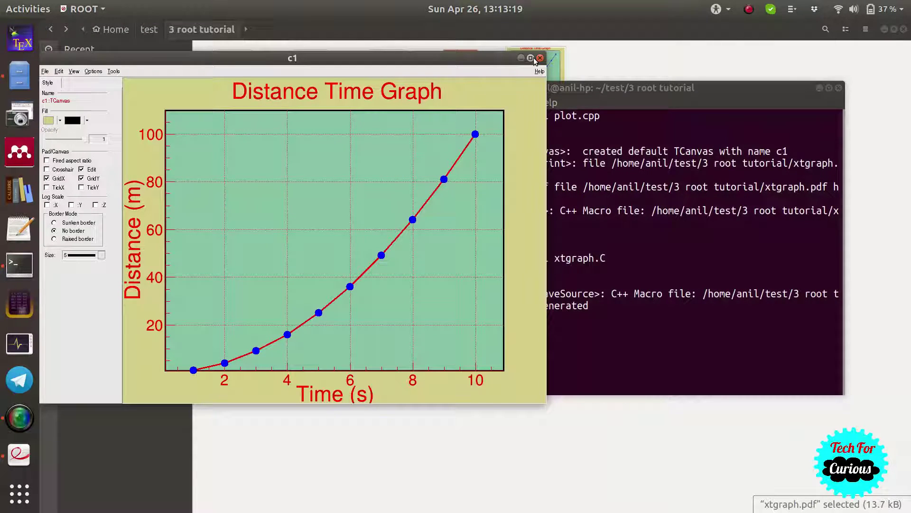
# Close the canvas, redraw the graph in the running ROOT session with .x xtgraph.C, and close the redrawn canvas
pyautogui.click(540, 58)
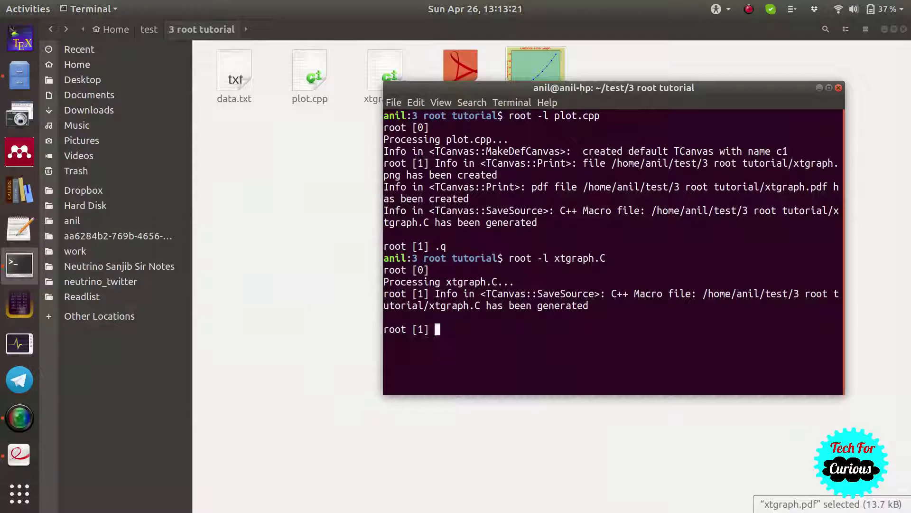
pyautogui.write('.x xtgraph.C')
pyautogui.press('Return')
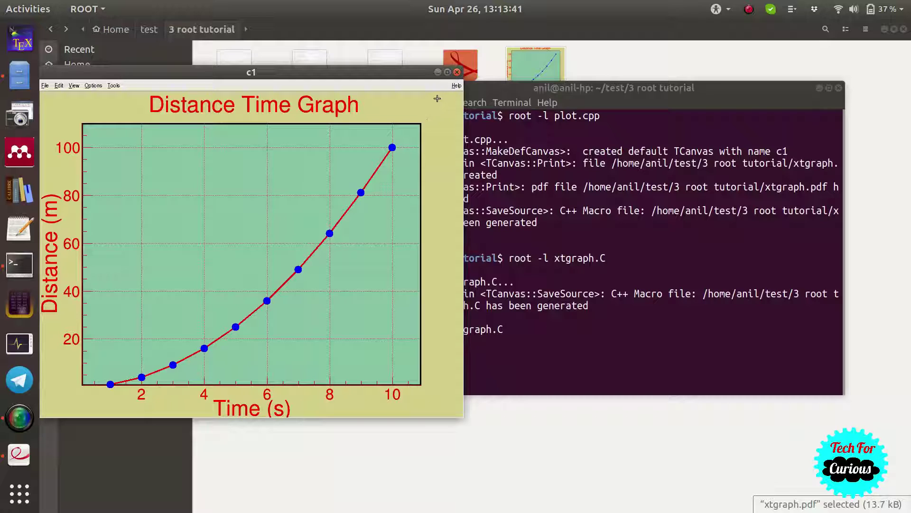
pyautogui.click(457, 73)
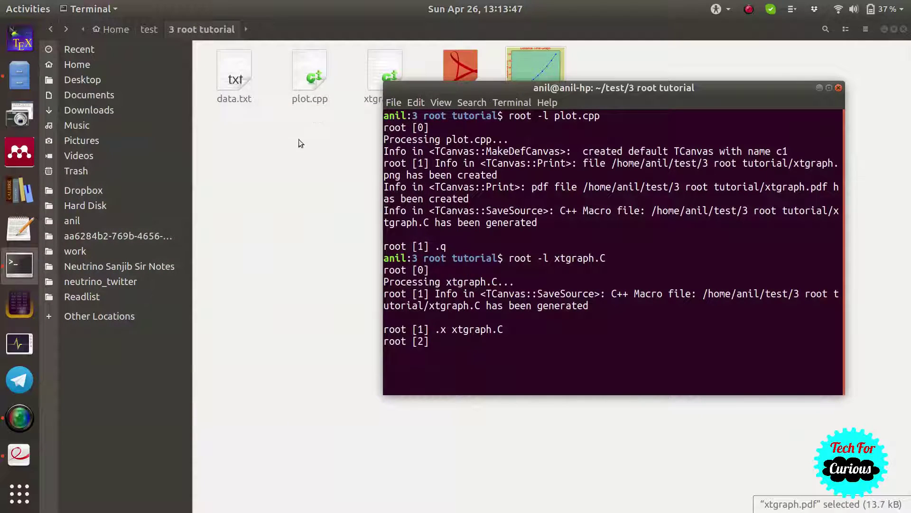
# Open xtgraph.C from the Files window in the text editor and examine its canvas, data, graph, axis and title settings
pyautogui.click(329, 160)
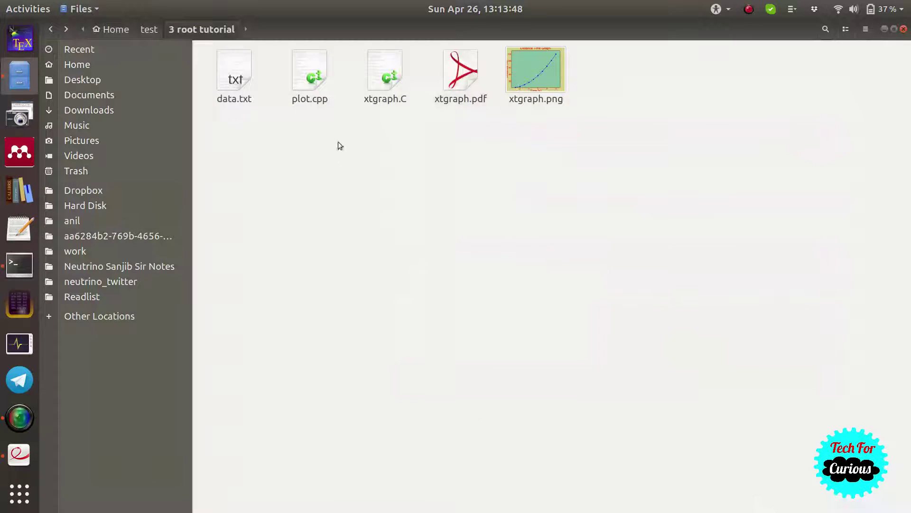
pyautogui.click(378, 90)
pyautogui.doubleClick(378, 90)
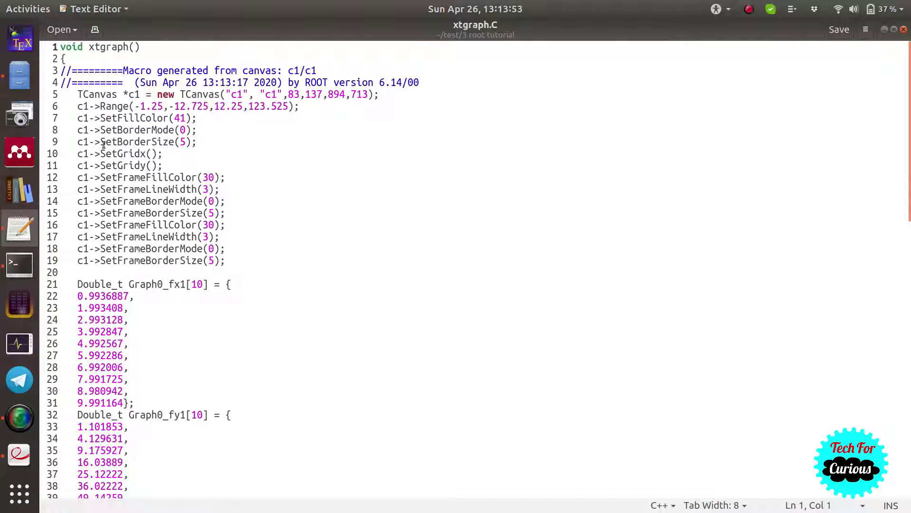
pyautogui.scroll(-5, 111, 143)
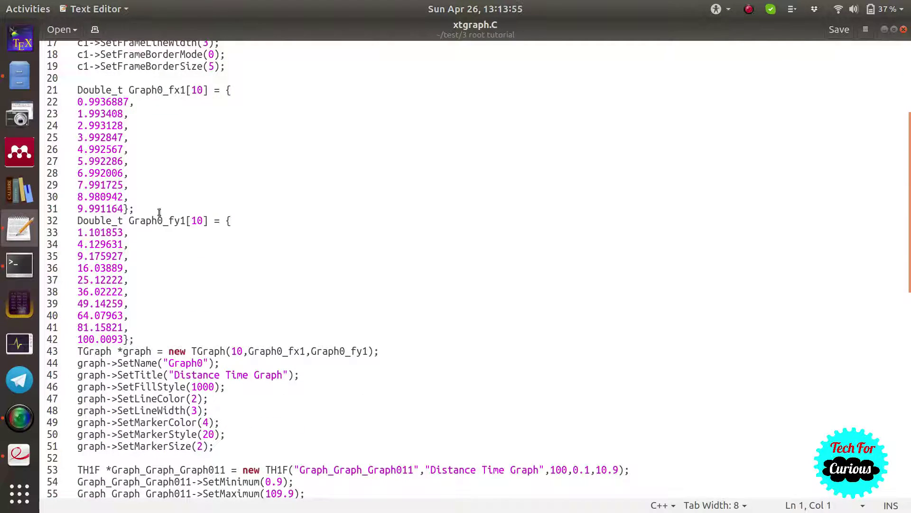
pyautogui.scroll(-6, 159, 305)
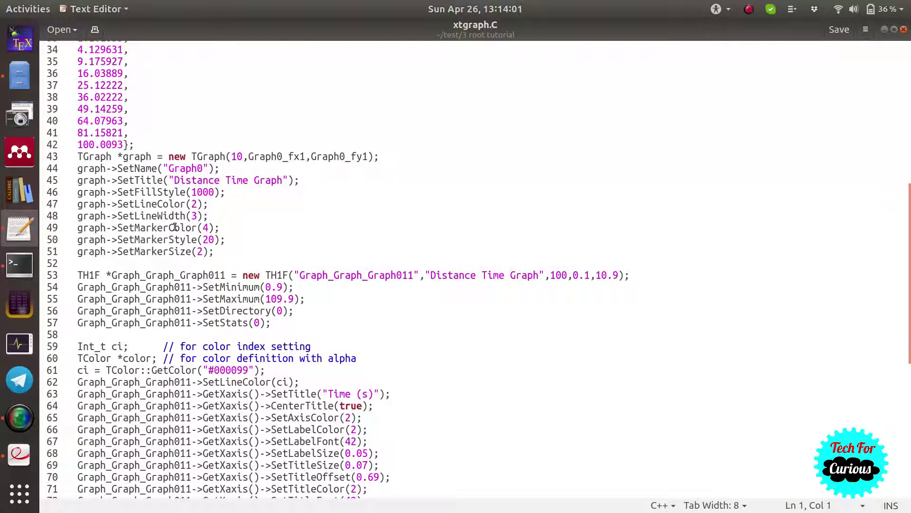
pyautogui.scroll(-3, 138, 223)
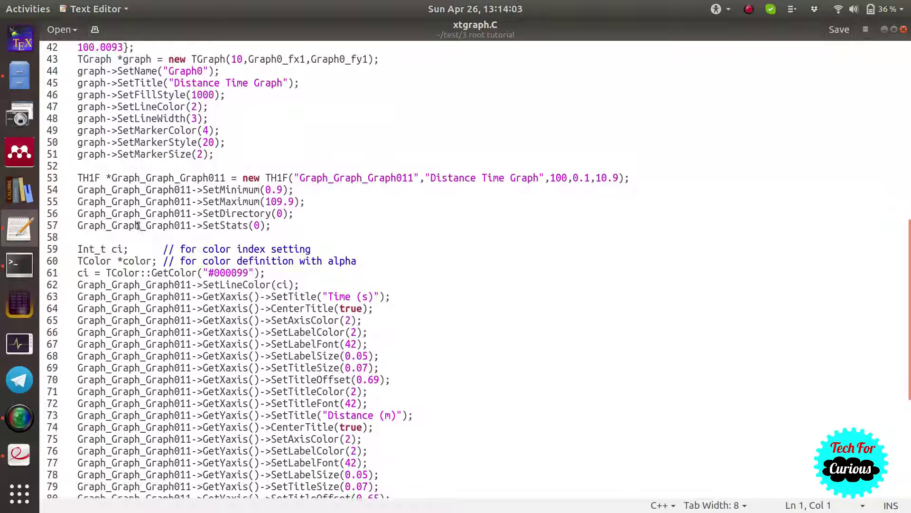
pyautogui.scroll(-7, 227, 183)
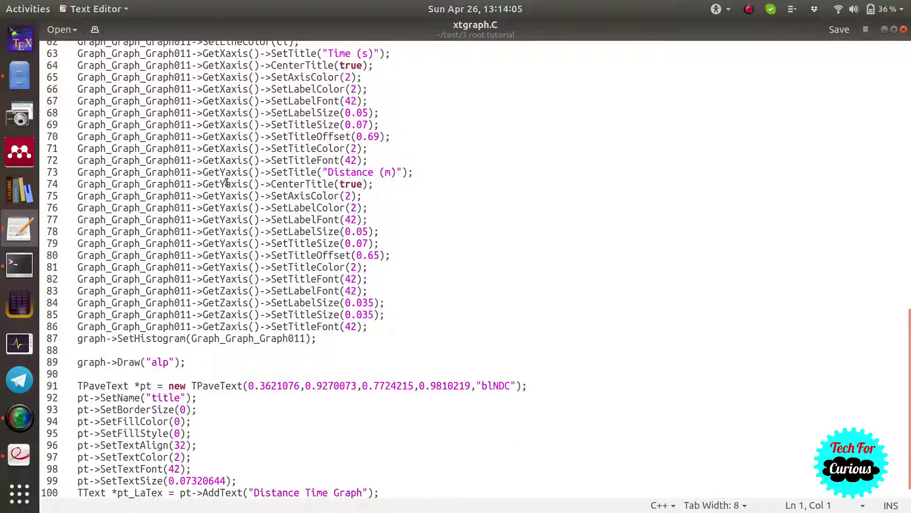
pyautogui.scroll(11, 226, 182)
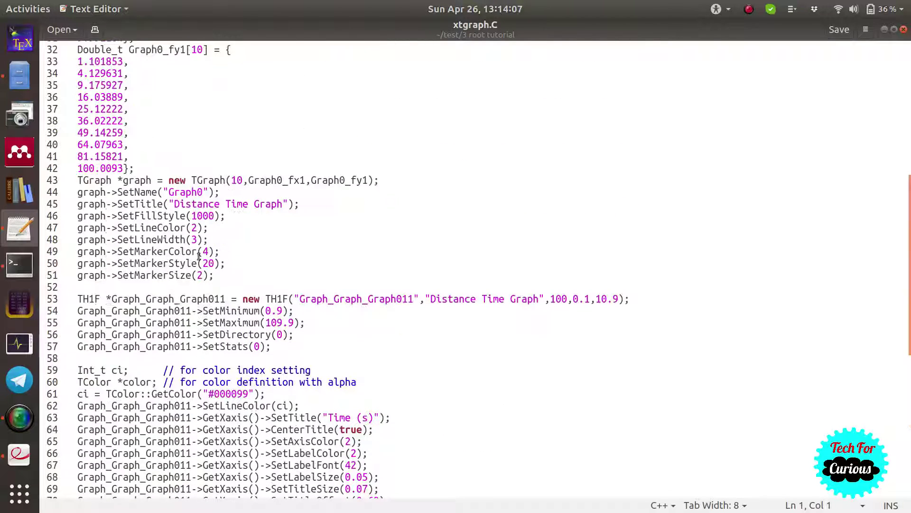
# Highlight the graph->SetLineColor(2); line in xtgraph.C to examine the graph's line colour setting
pyautogui.doubleClick(159, 229)
pyautogui.click(153, 229)
pyautogui.moveTo(212, 224); pyautogui.dragTo(71, 228)
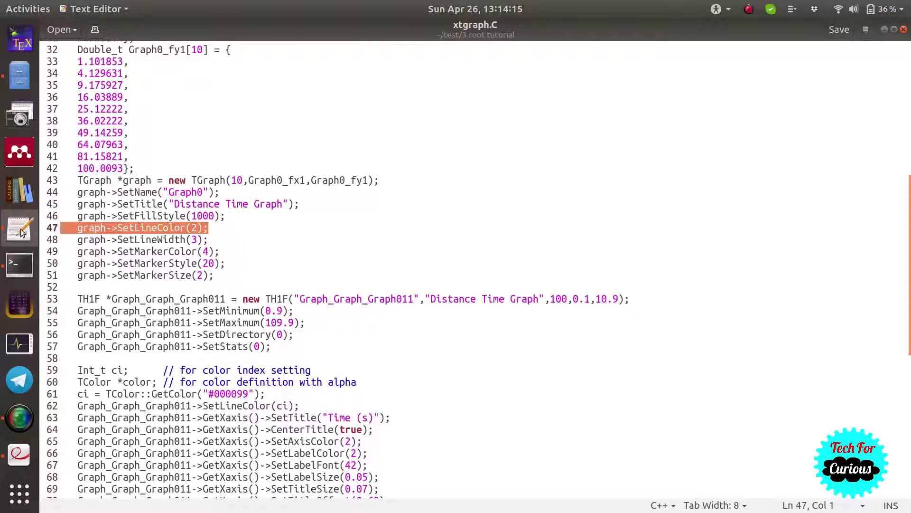
# Return to the Files window, view plot.cpp in the text editor and xtgraph.png in the image viewer, and minimise both
pyautogui.click(21, 88)
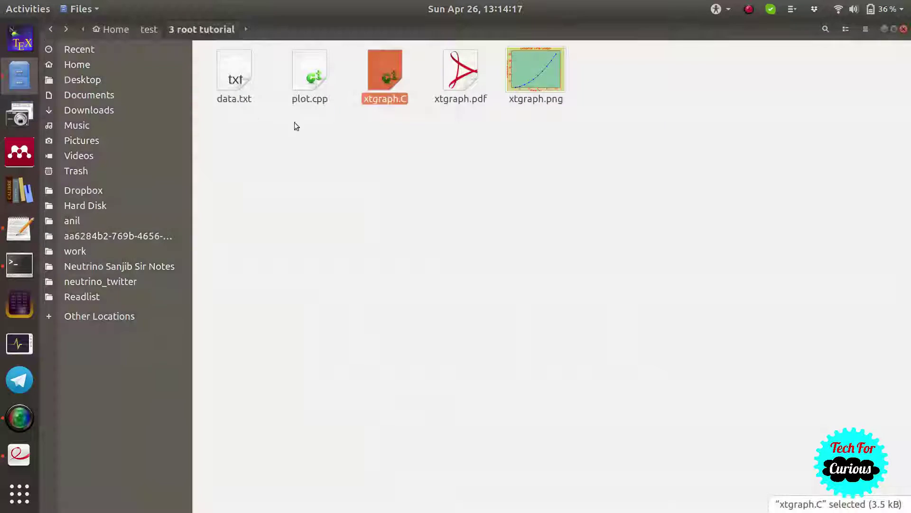
pyautogui.doubleClick(302, 69)
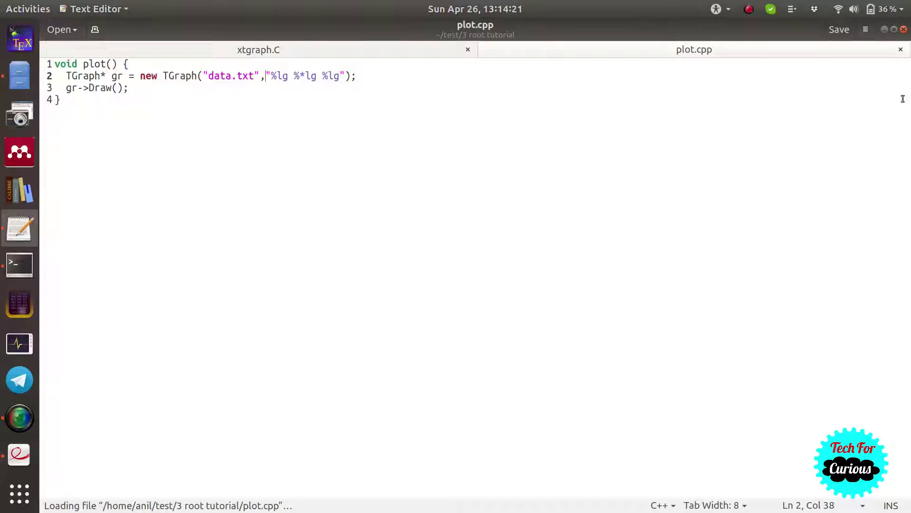
pyautogui.click(884, 29)
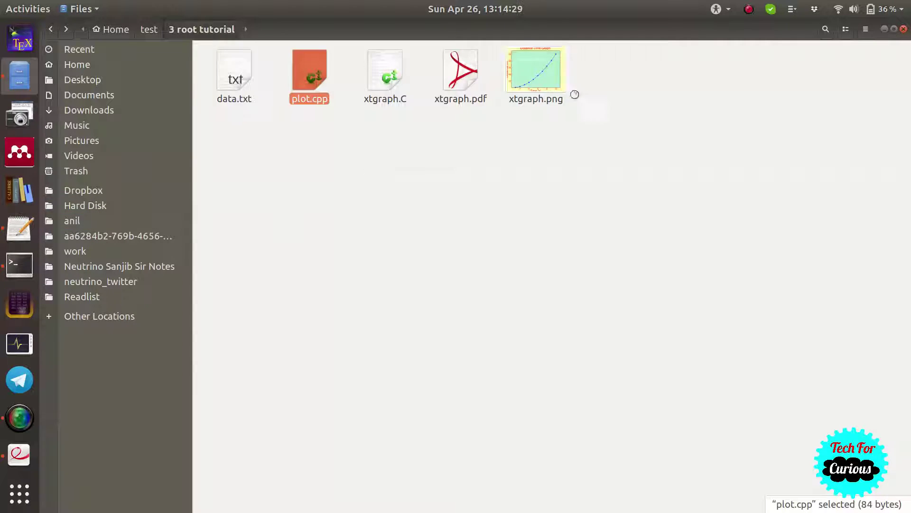
pyautogui.doubleClick(544, 88)
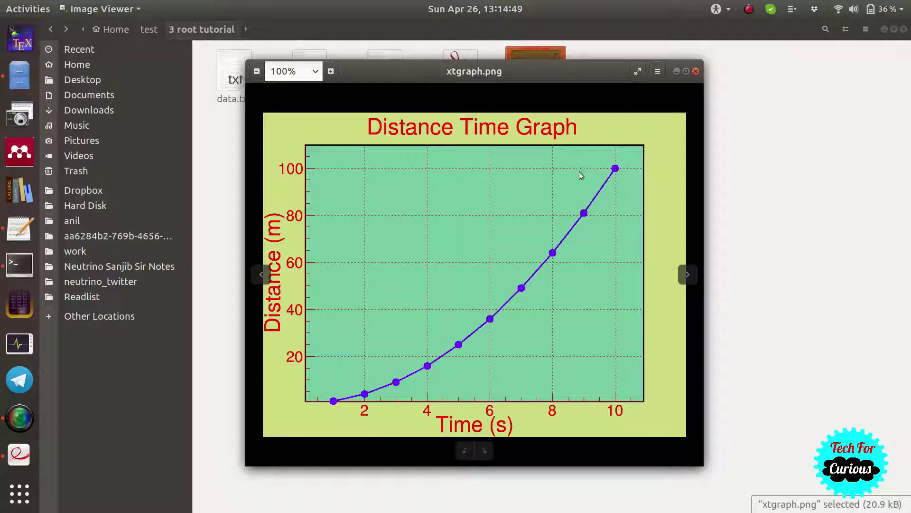
pyautogui.click(678, 71)
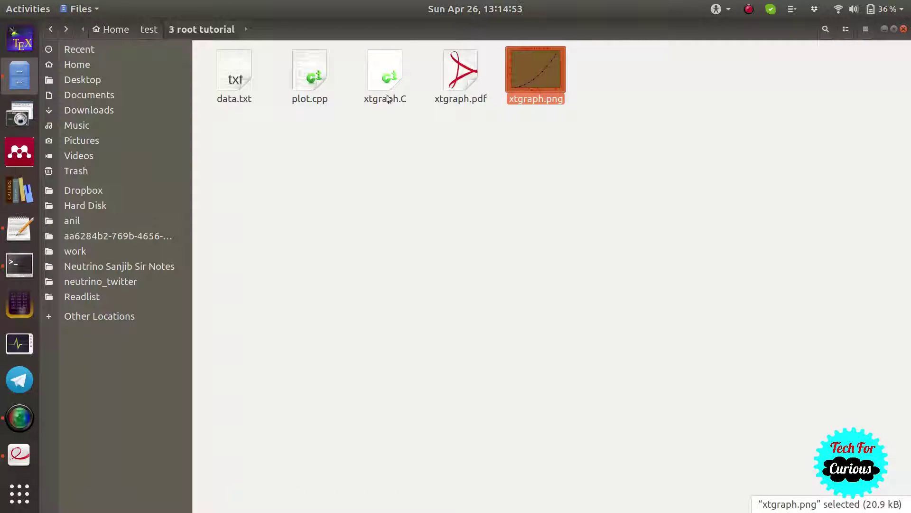
# Reopen plot.cpp from the Files window, compare its code with xtgraph.C, and minimise the text editor
pyautogui.doubleClick(303, 79)
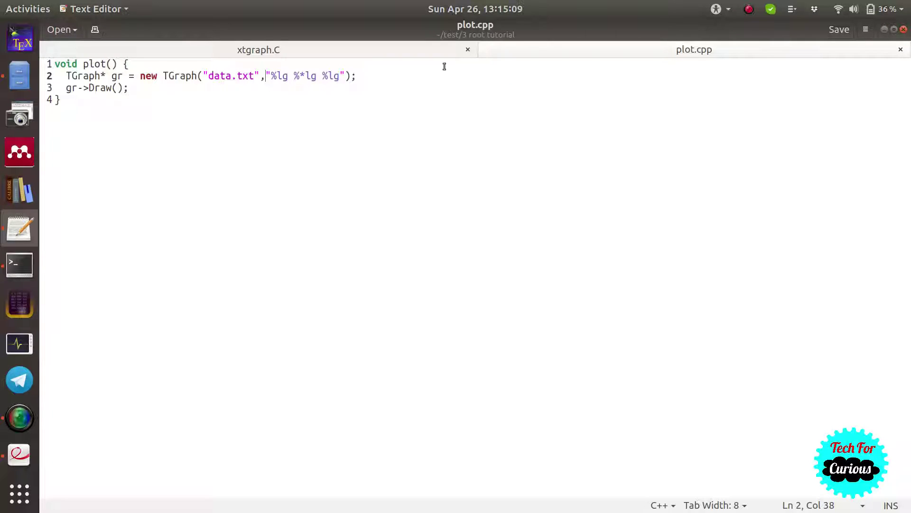
pyautogui.click(313, 42)
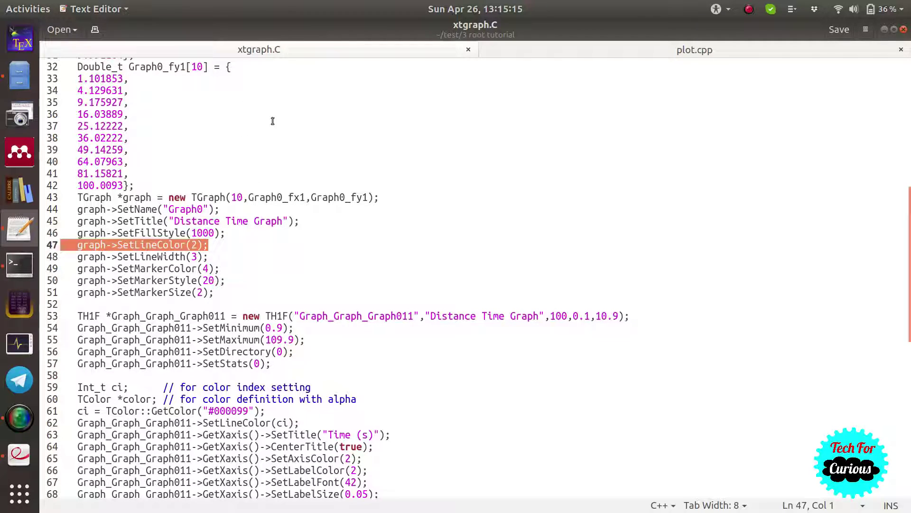
pyautogui.click(651, 54)
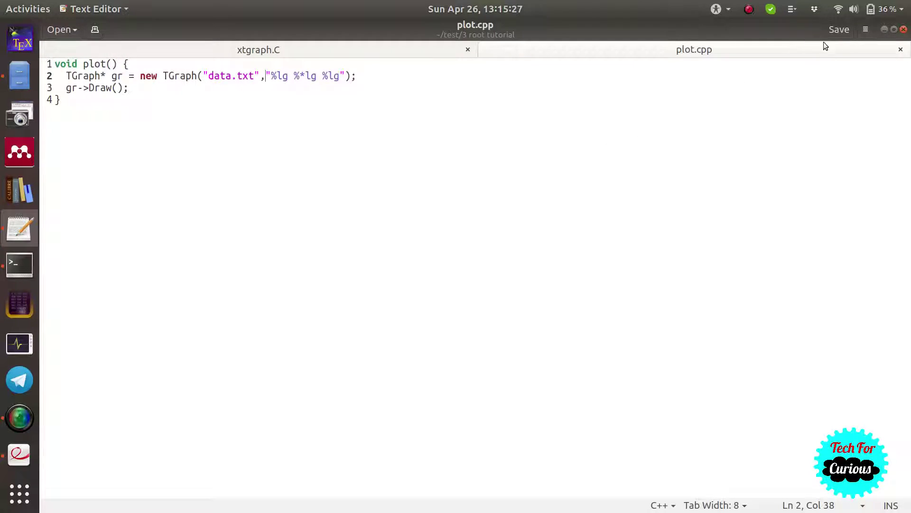
pyautogui.click(883, 30)
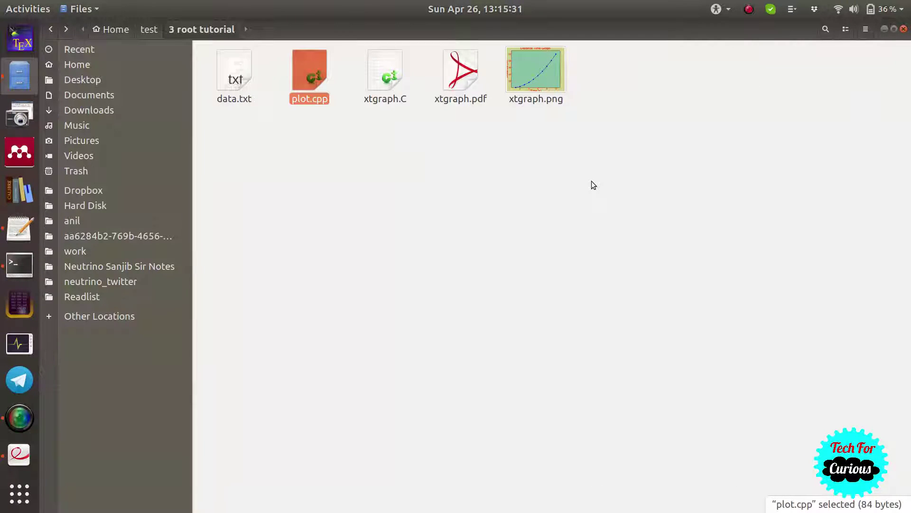